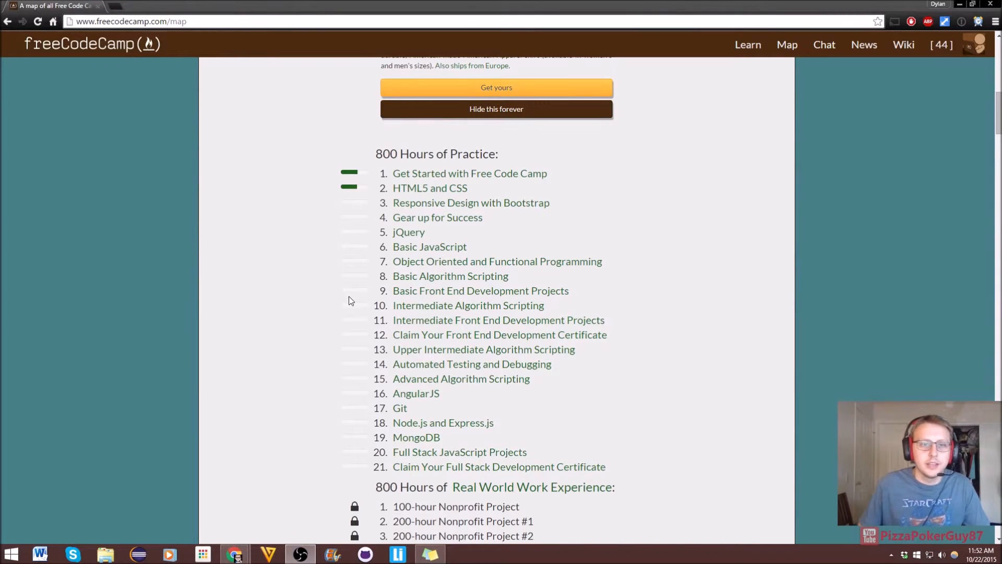
# - Go full screen and open waypoint 41 'Adjust the Margin of an Element' from HTML5 and CSS
pyautogui.press('F11')
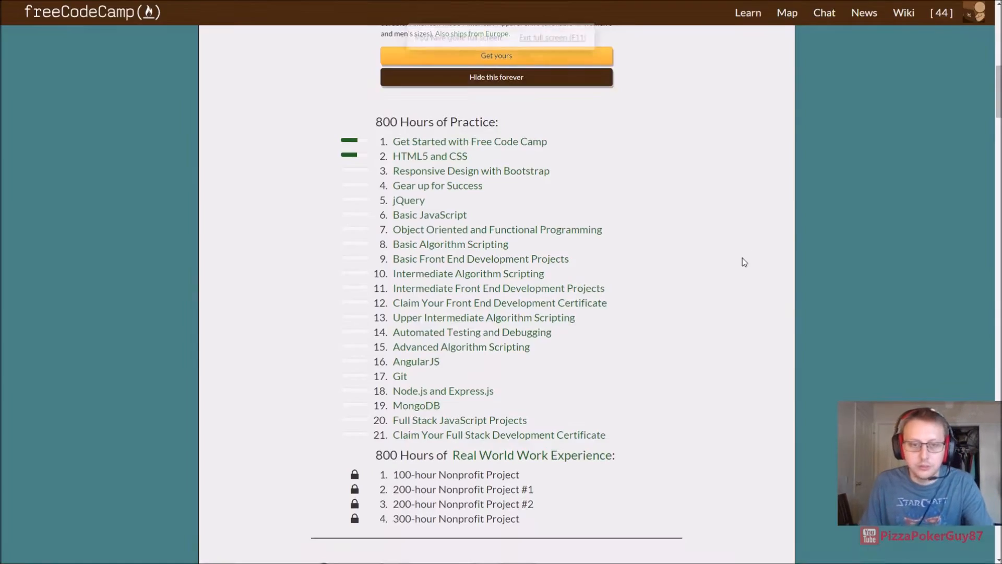
pyautogui.click(433, 156)
pyautogui.scroll(-3, 432, 157)
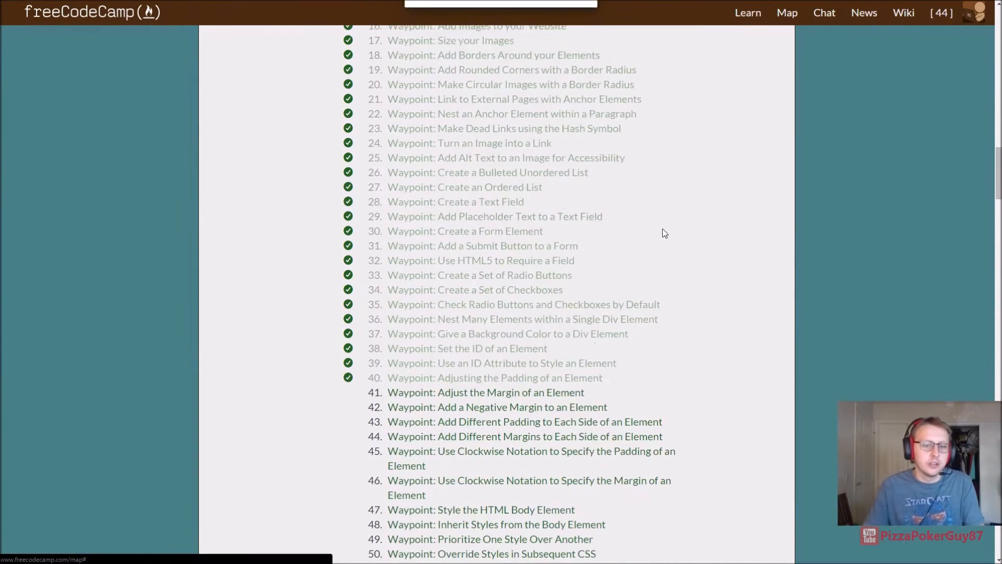
pyautogui.scroll(-2, 748, 217)
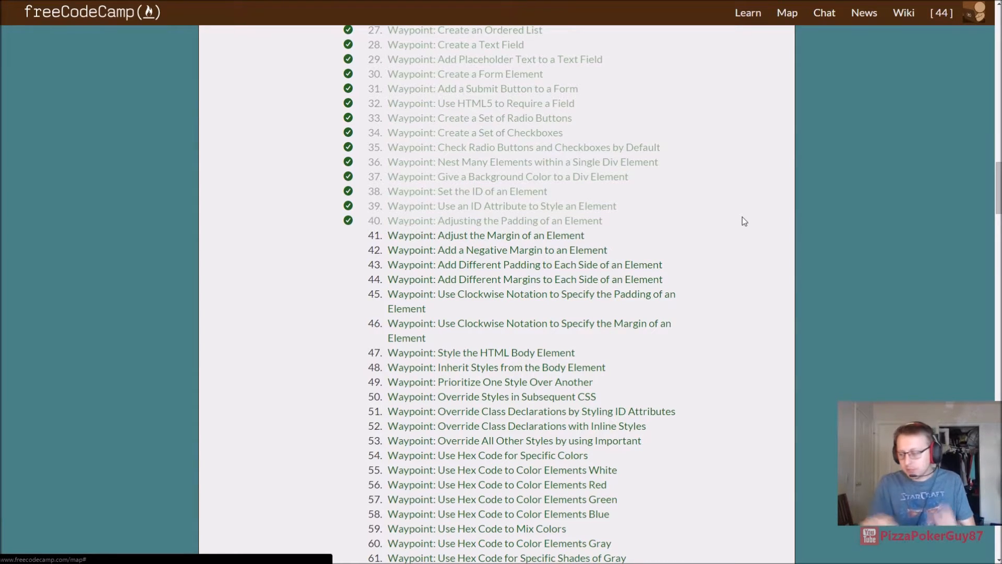
pyautogui.click(525, 237)
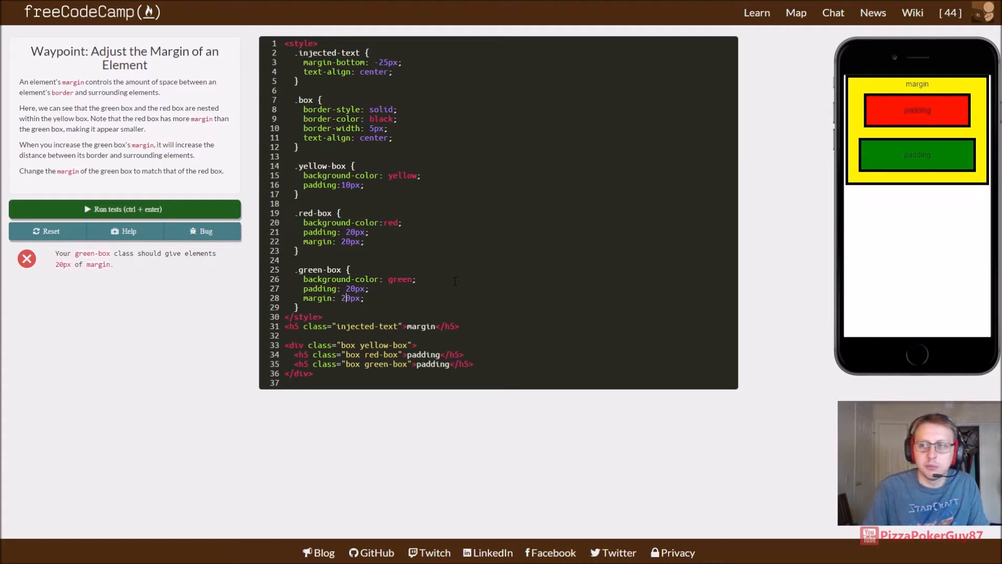
# - Set the green box to margin: 20px, run the tests and submit the waypoint
pyautogui.press('BackSpace')
pyautogui.write('2')
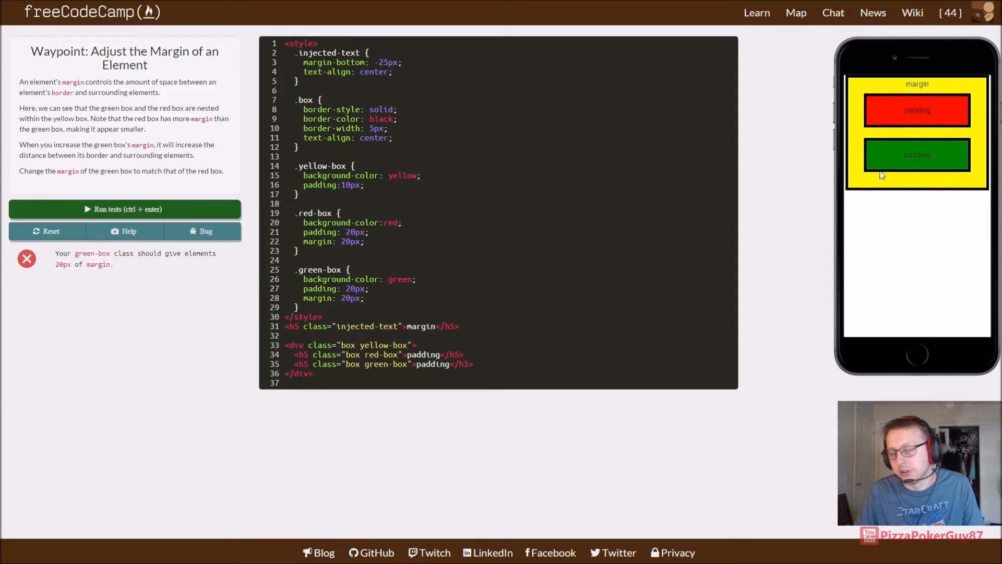
pyautogui.press('BackSpace')
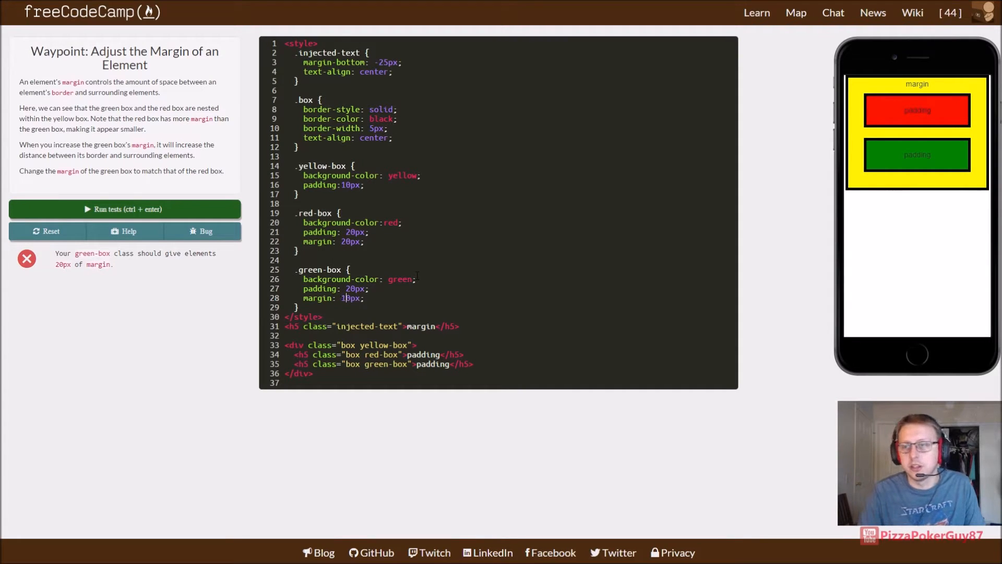
pyautogui.write('1')
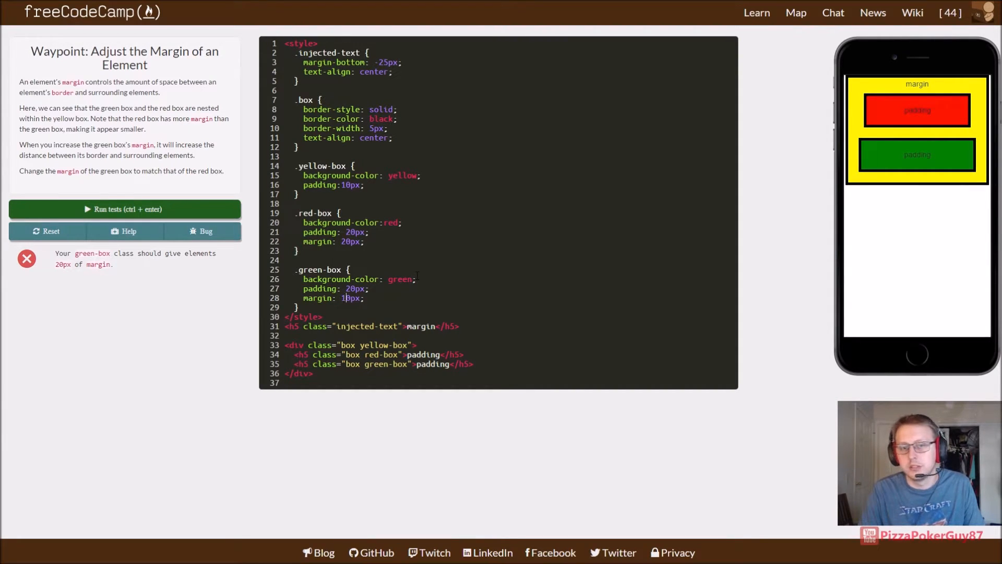
pyautogui.write('2')
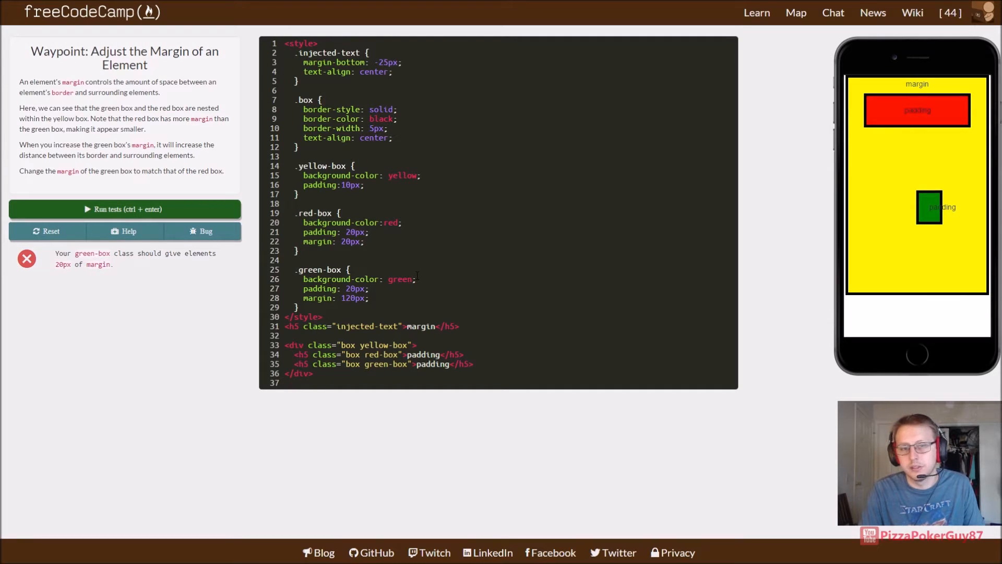
pyautogui.press('Left')
pyautogui.press('BackSpace')
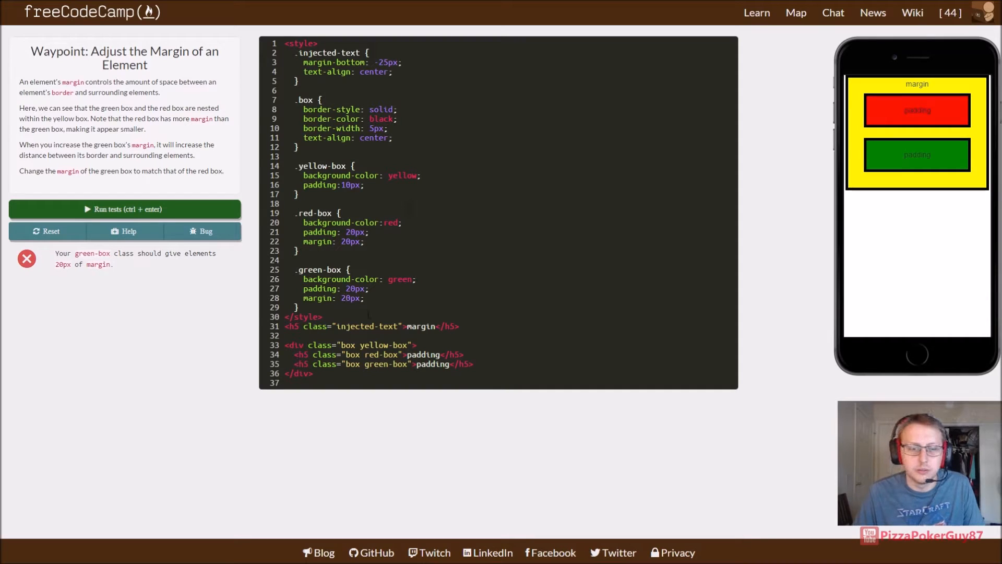
pyautogui.click(153, 210)
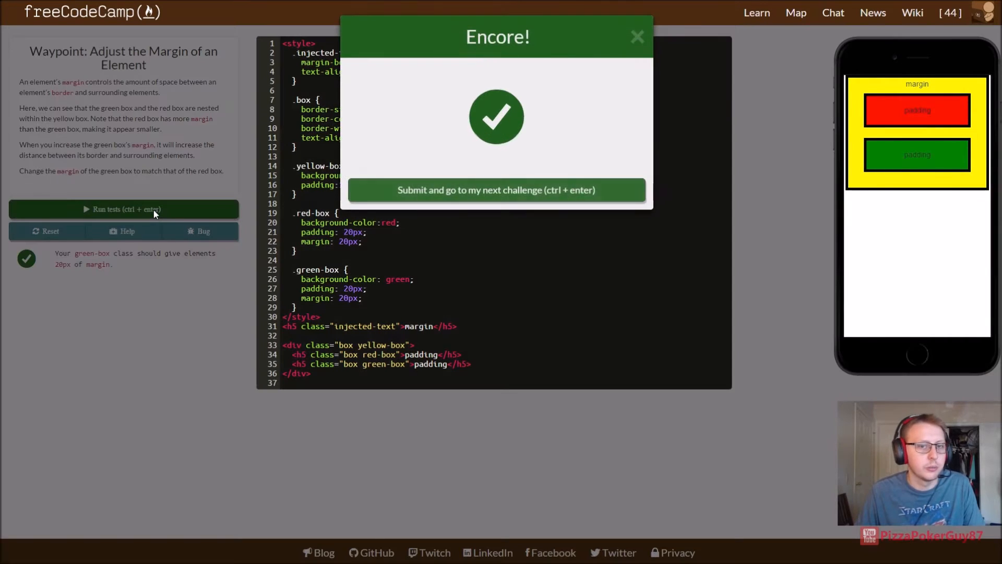
pyautogui.click(445, 192)
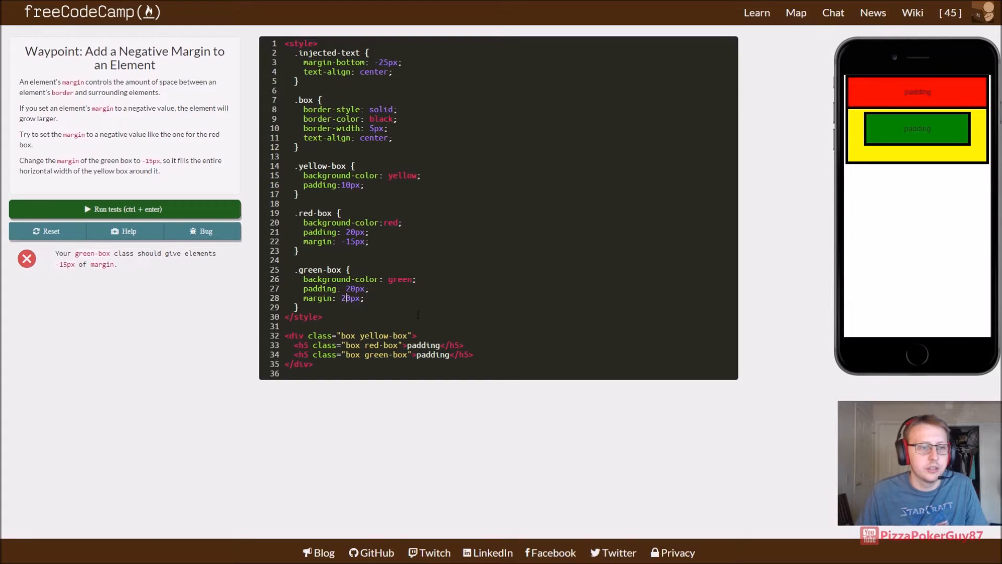
# - Change the green box to margin: -15px, run the tests and submit the waypoint
pyautogui.press('BackSpace')
pyautogui.press('BackSpace')
pyautogui.write('-1')
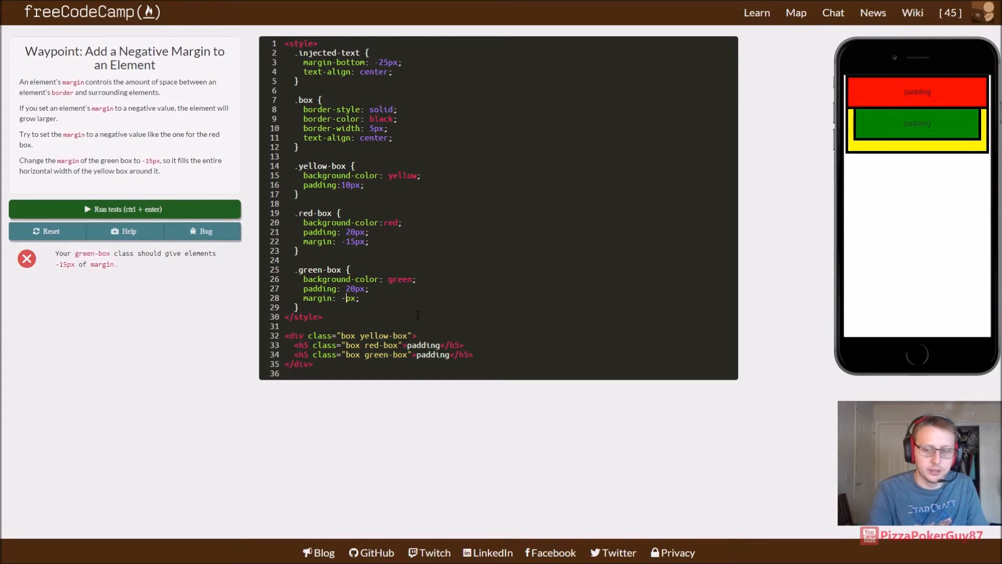
pyautogui.write('5')
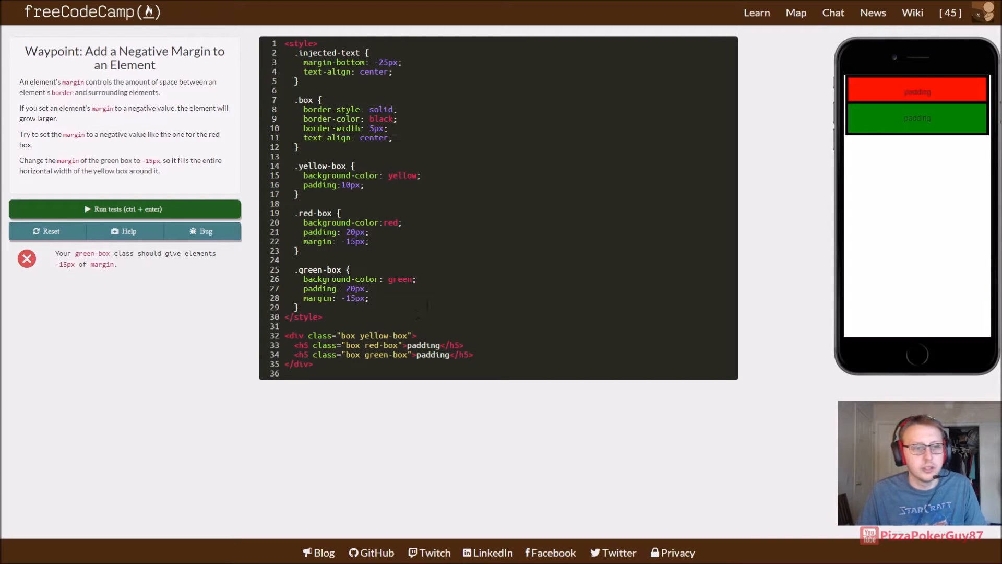
pyautogui.press('BackSpace')
pyautogui.press('BackSpace')
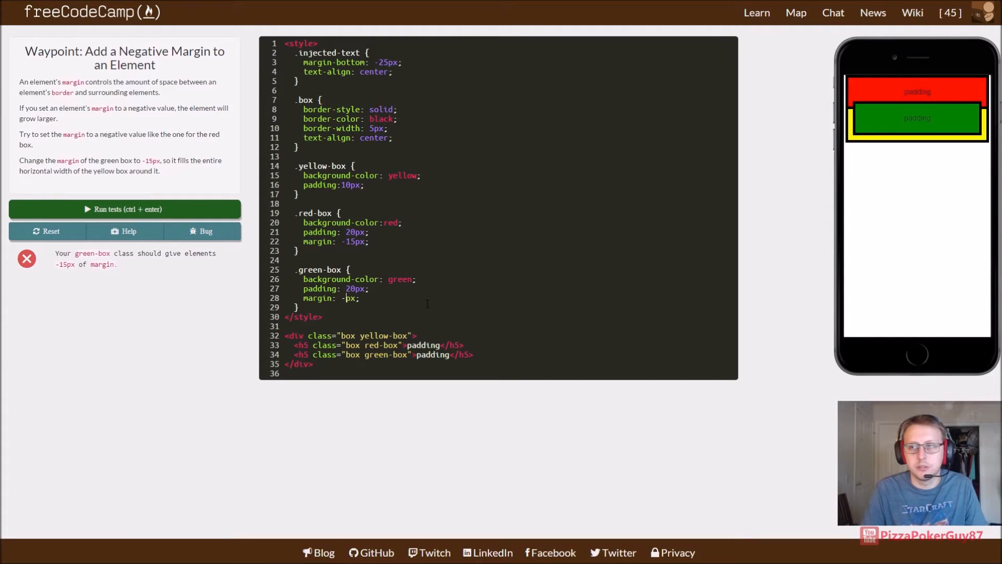
pyautogui.press('BackSpace')
pyautogui.write('20')
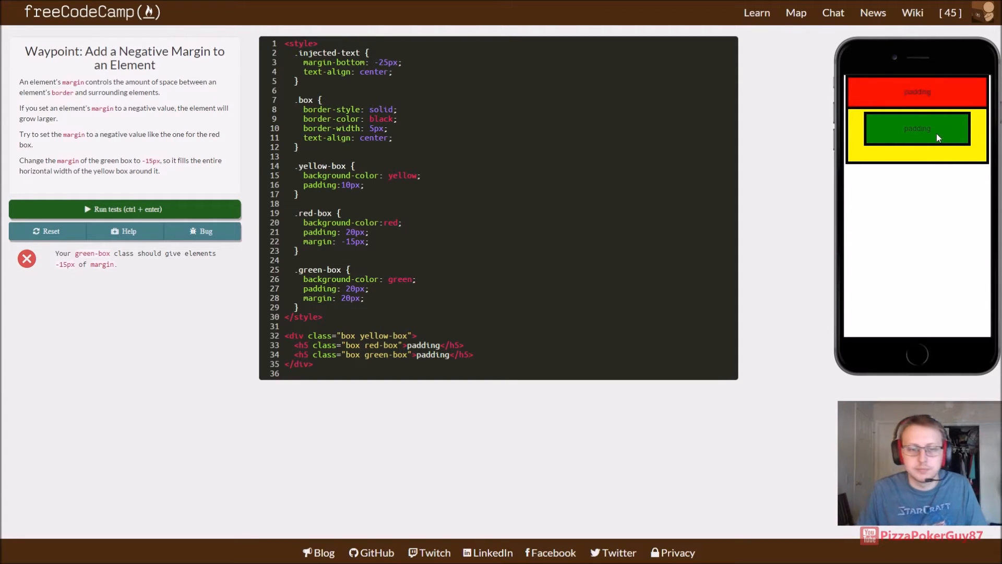
pyautogui.press('BackSpace')
pyautogui.press('BackSpace')
pyautogui.write('-1')
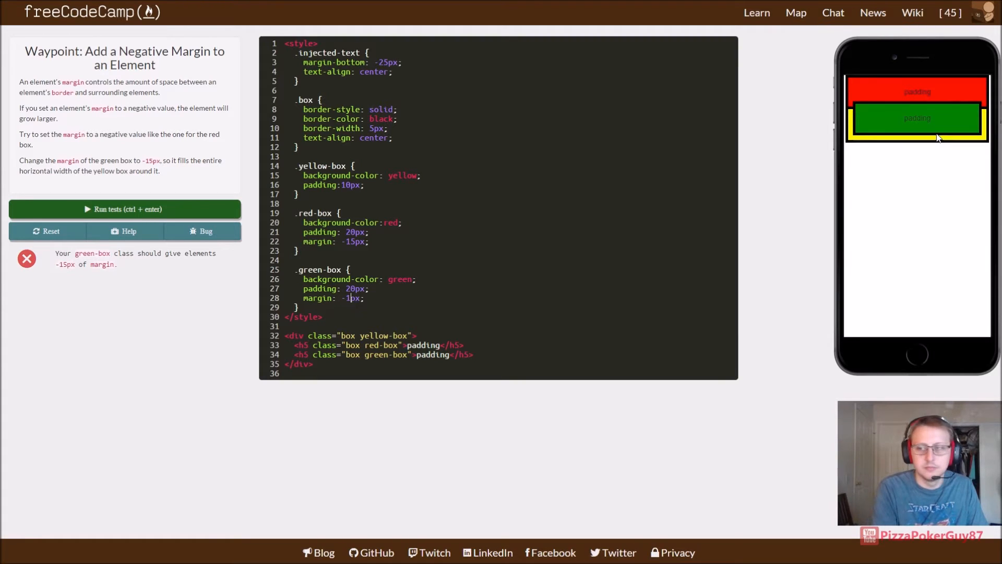
pyautogui.write('5')
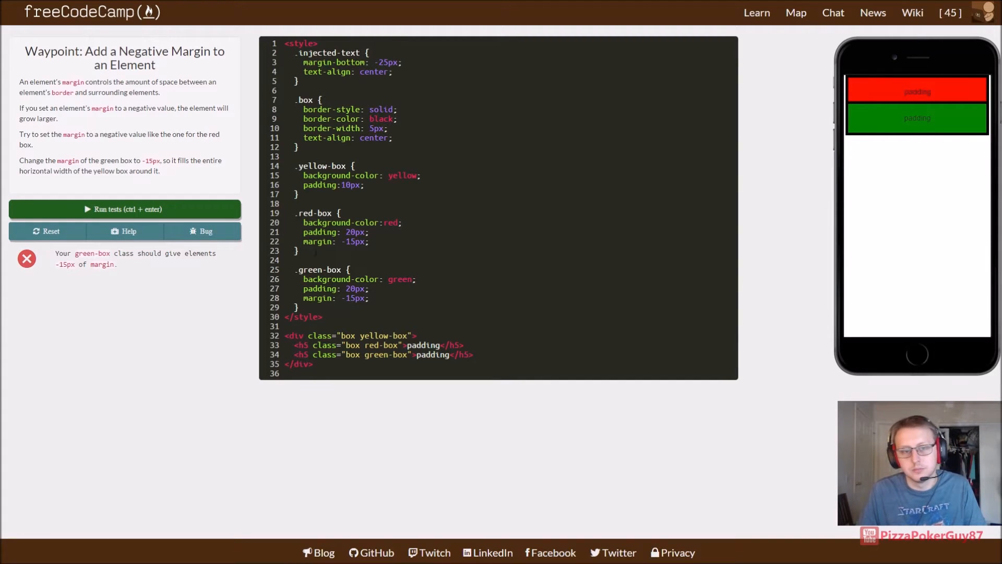
pyautogui.click(149, 209)
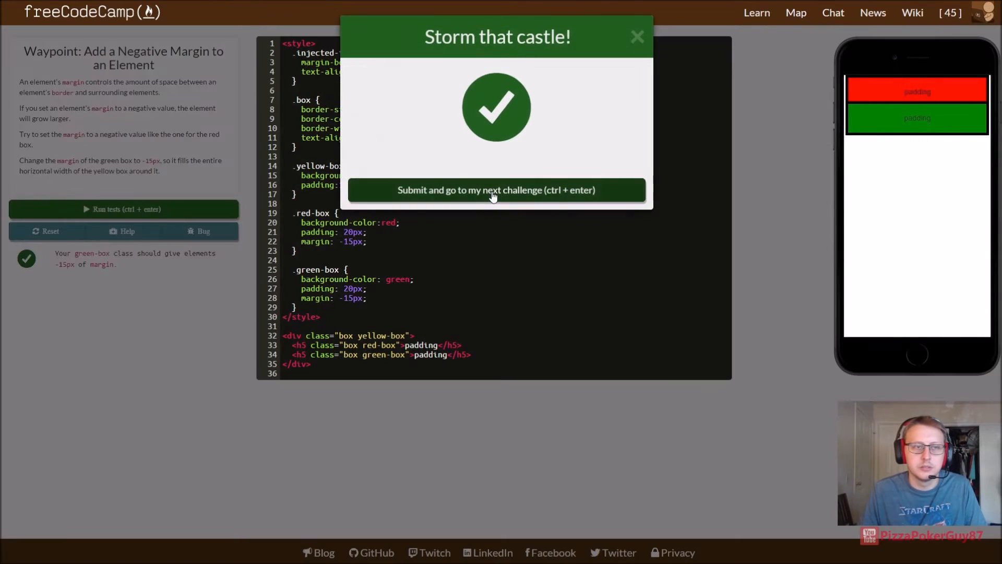
pyautogui.click(494, 192)
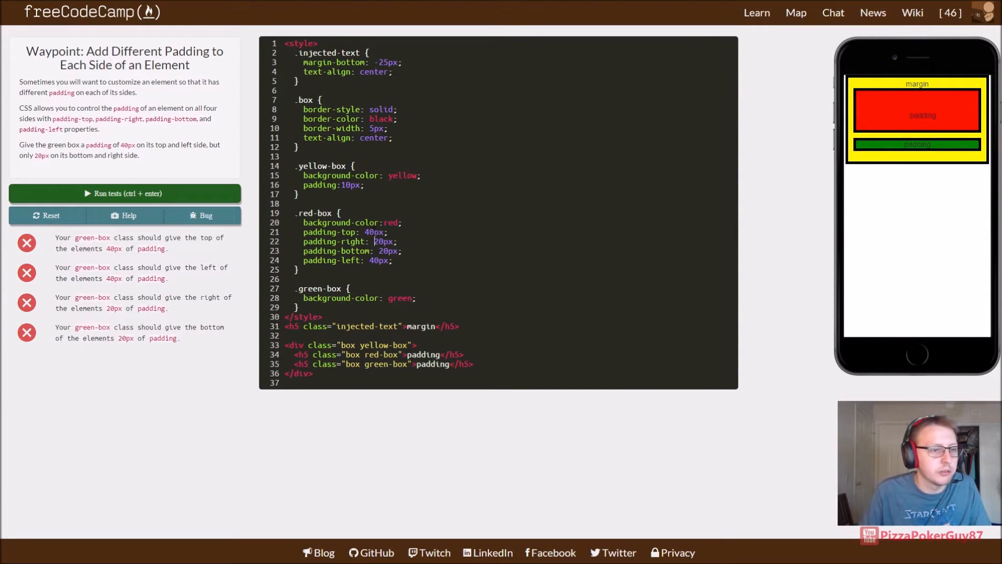
# - Add padding-top/left 40px and padding-right/bottom 20px to .green-box and run the tests
pyautogui.press('Down')
pyautogui.press('Down')
pyautogui.press('Down')
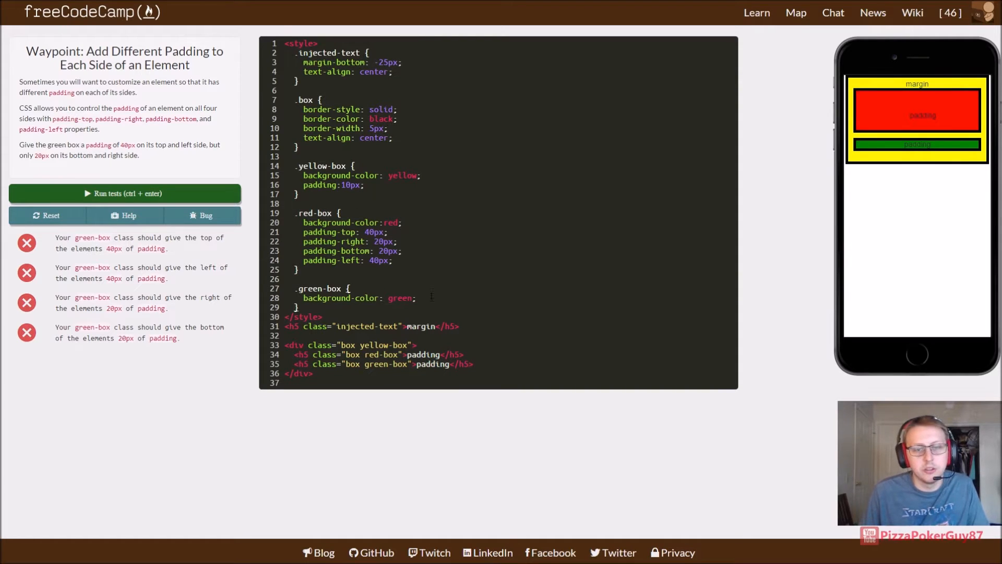
pyautogui.press('Return')
pyautogui.write('padding')
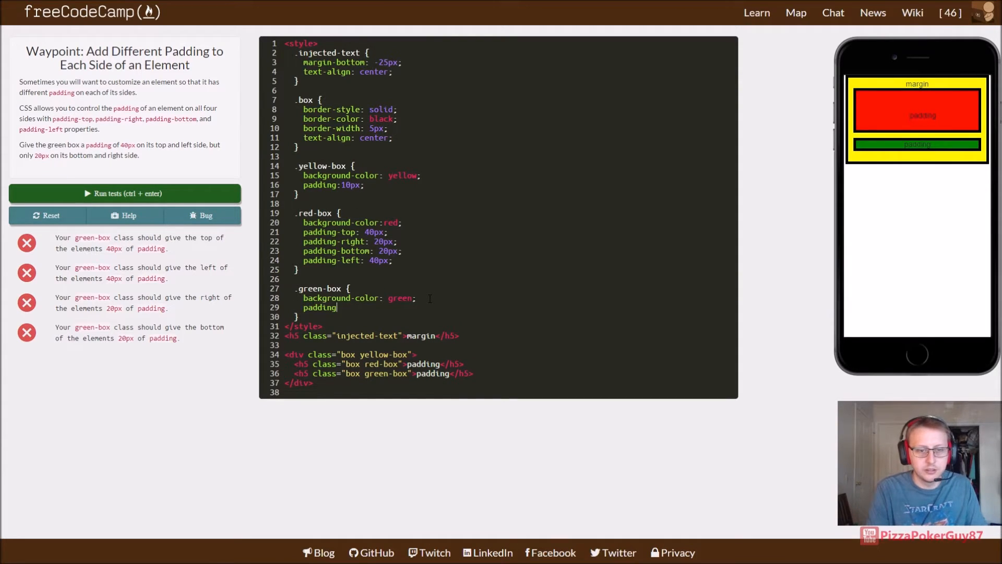
pyautogui.write(': 40px')
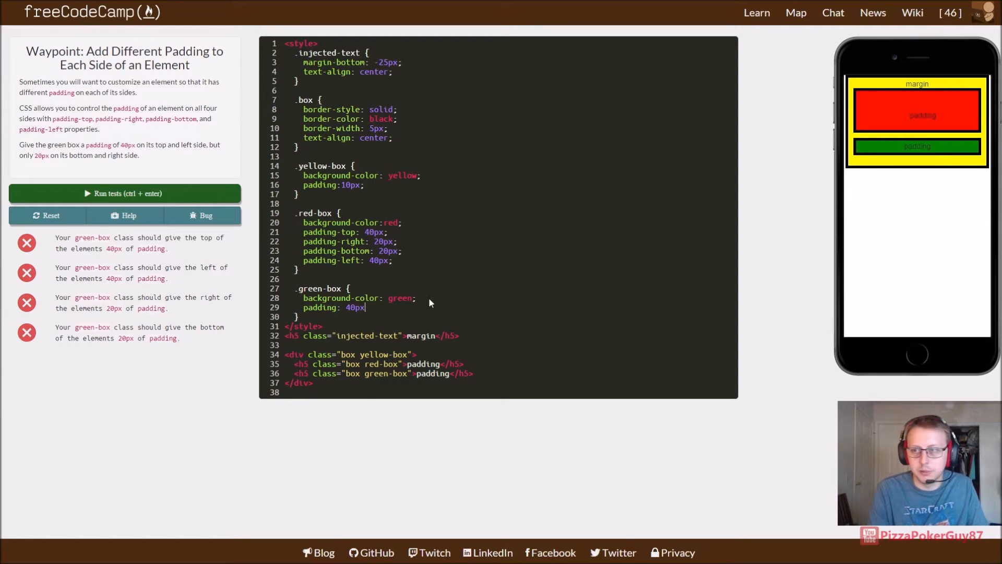
pyautogui.write(';')
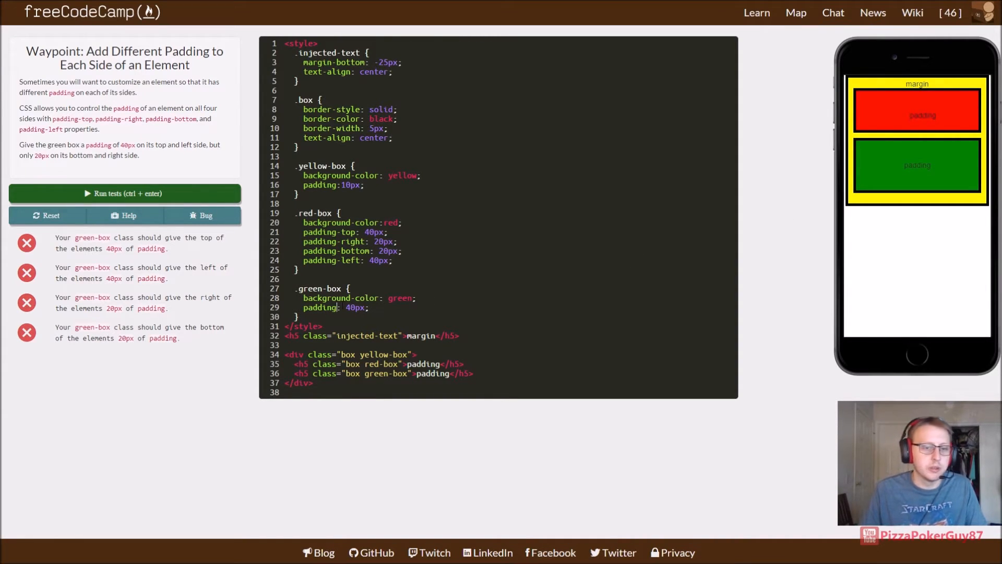
pyautogui.write('-to')
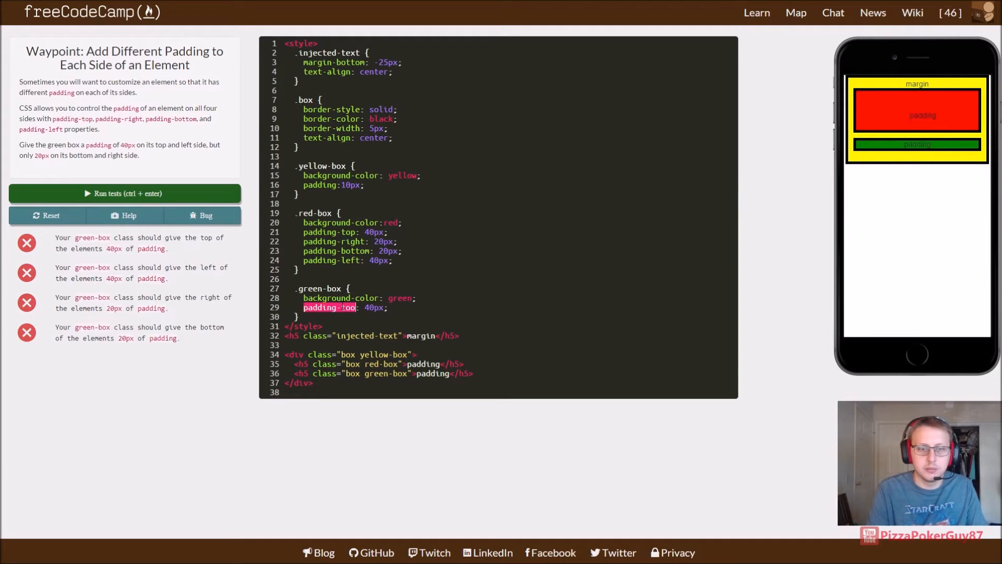
pyautogui.write('p')
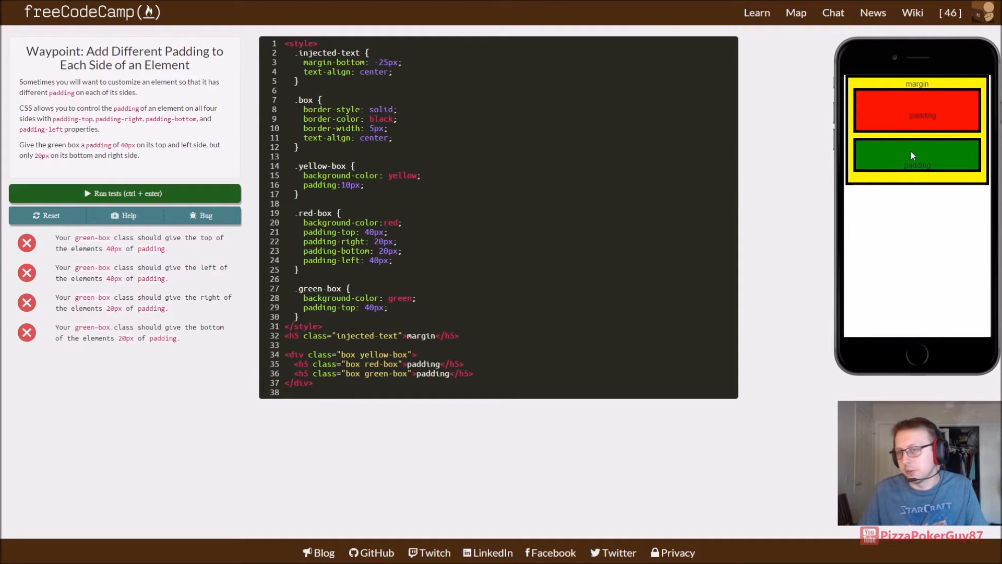
pyautogui.press('Return')
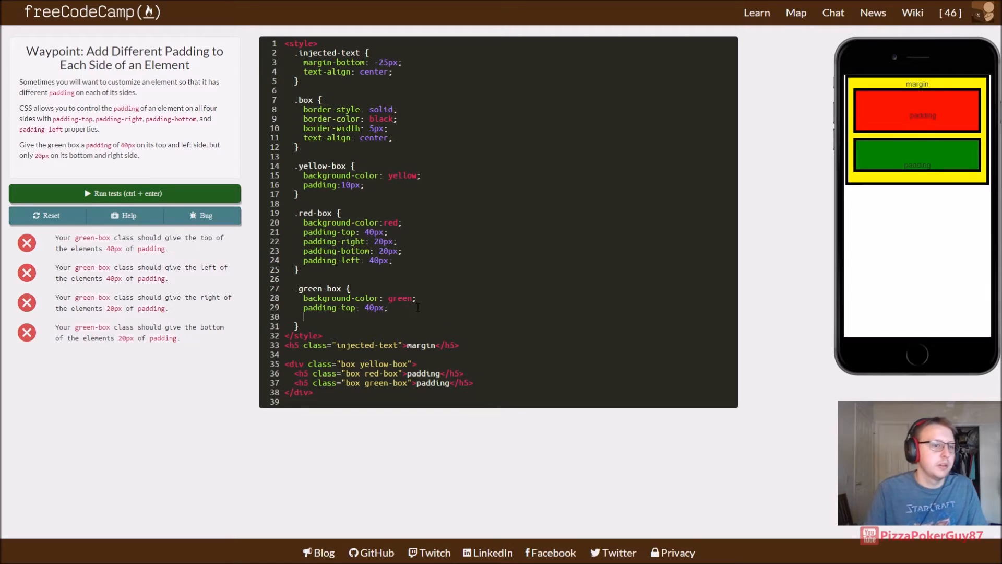
pyautogui.write('pad')
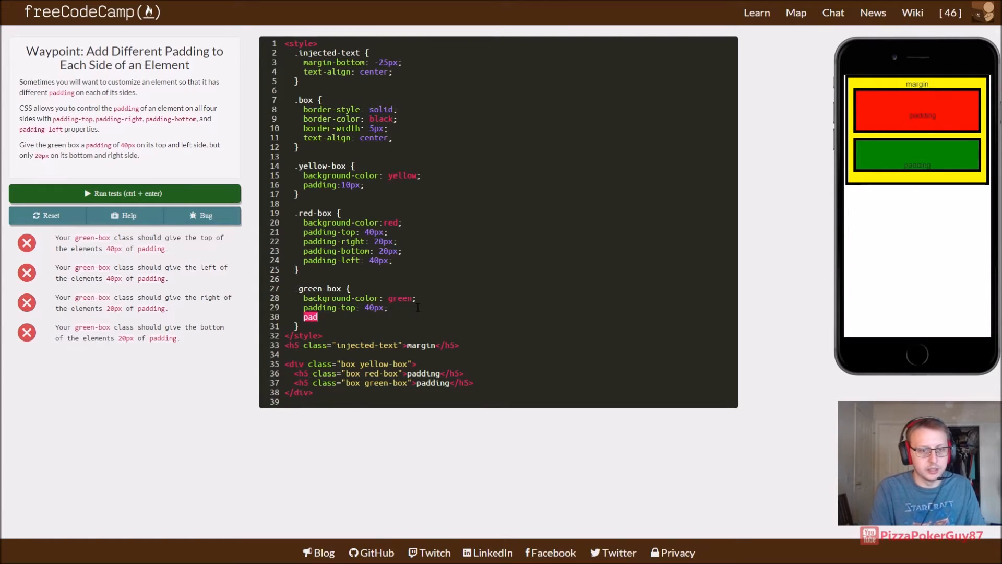
pyautogui.write('ding-right: ')
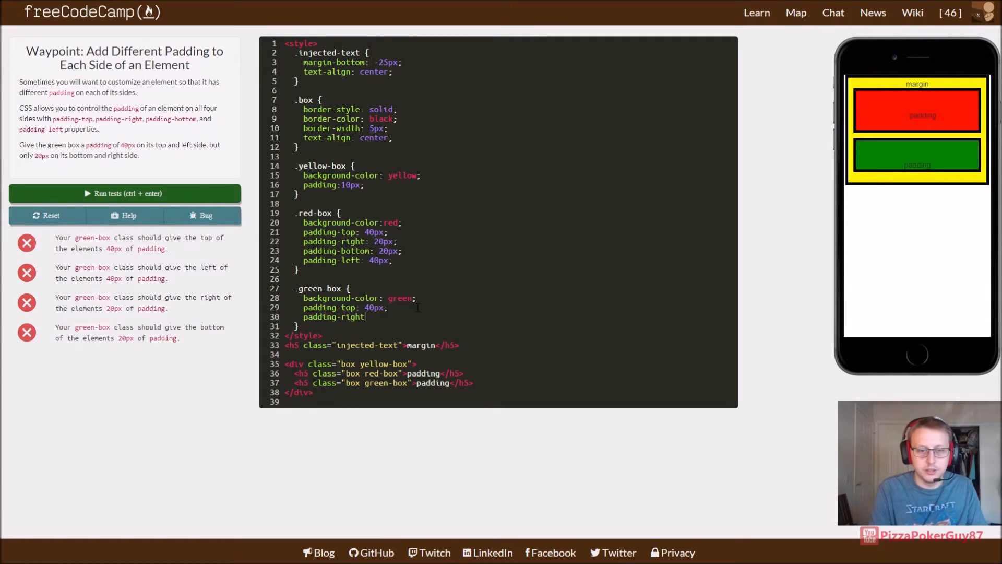
pyautogui.write('40p')
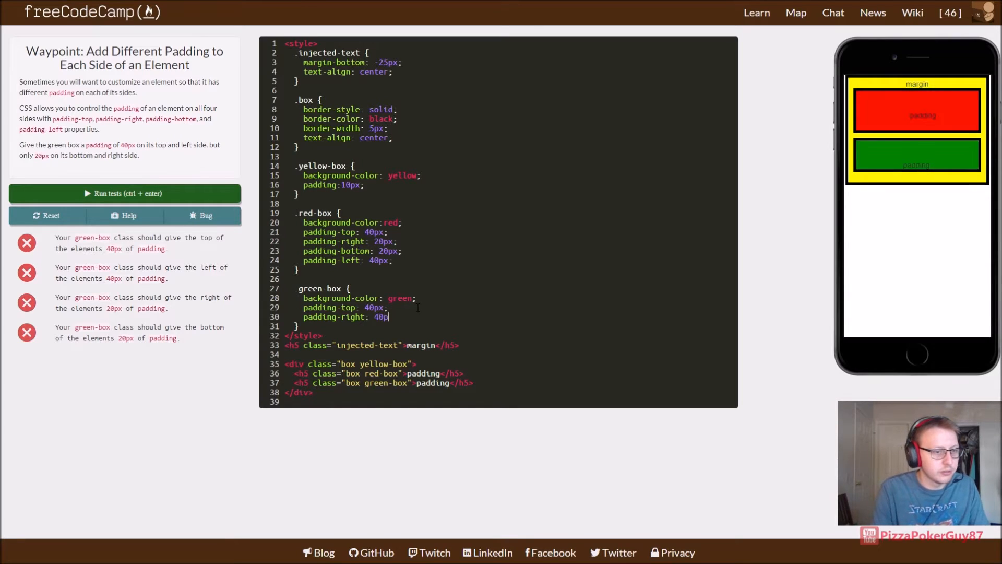
pyautogui.press('BackSpace')
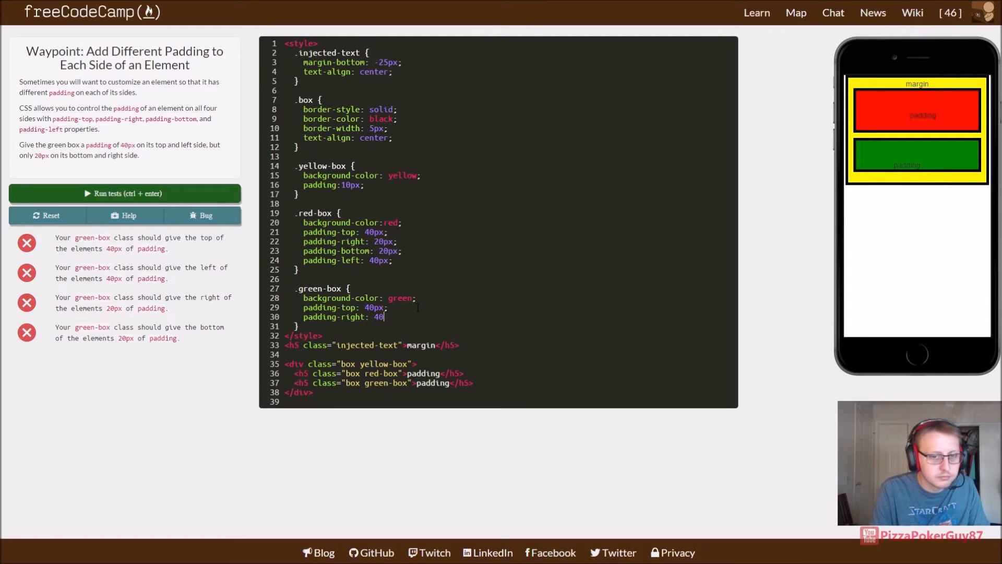
pyautogui.press('BackSpace')
pyautogui.press('BackSpace')
pyautogui.write('20px;')
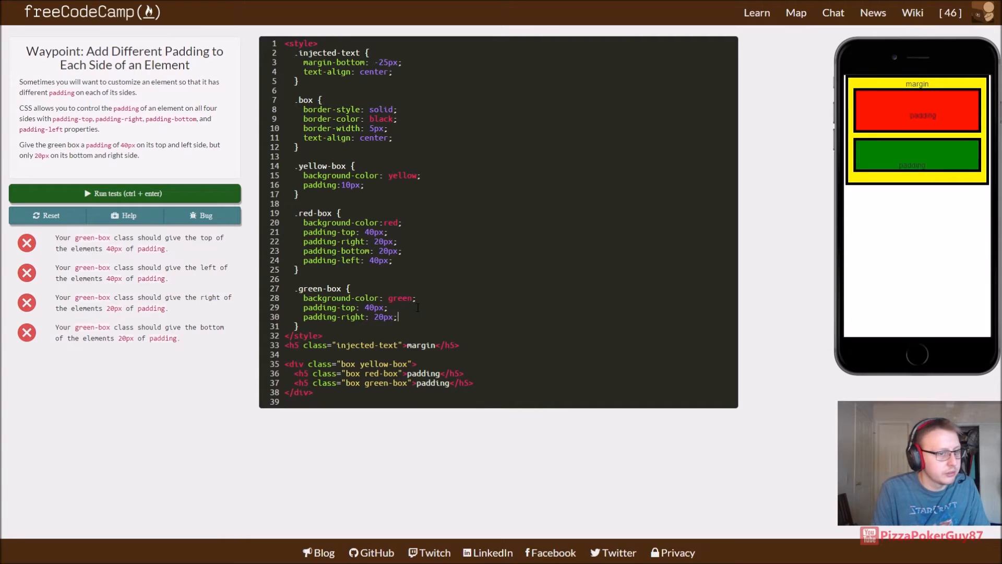
pyautogui.press('Return')
pyautogui.write('padd')
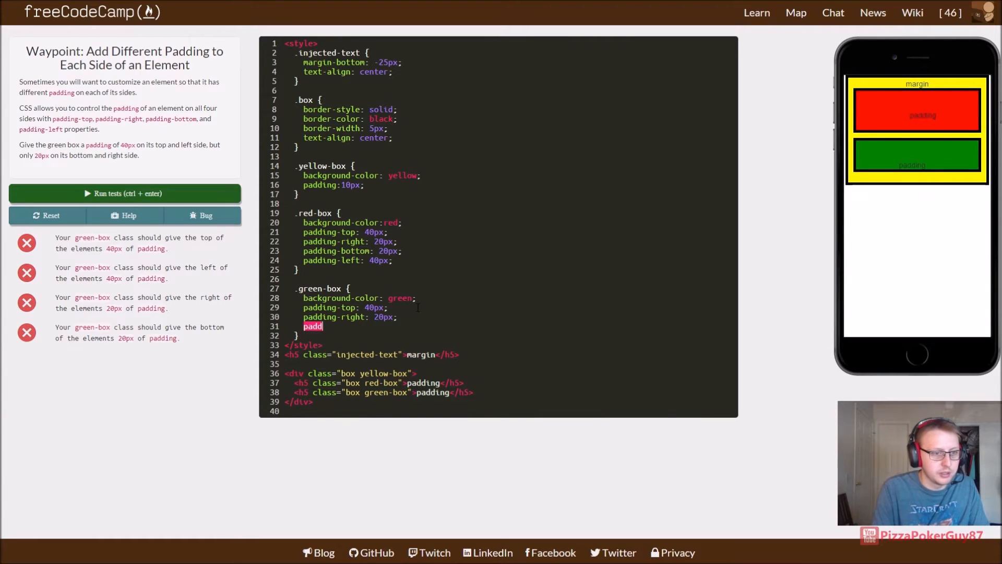
pyautogui.write('ing-lef')
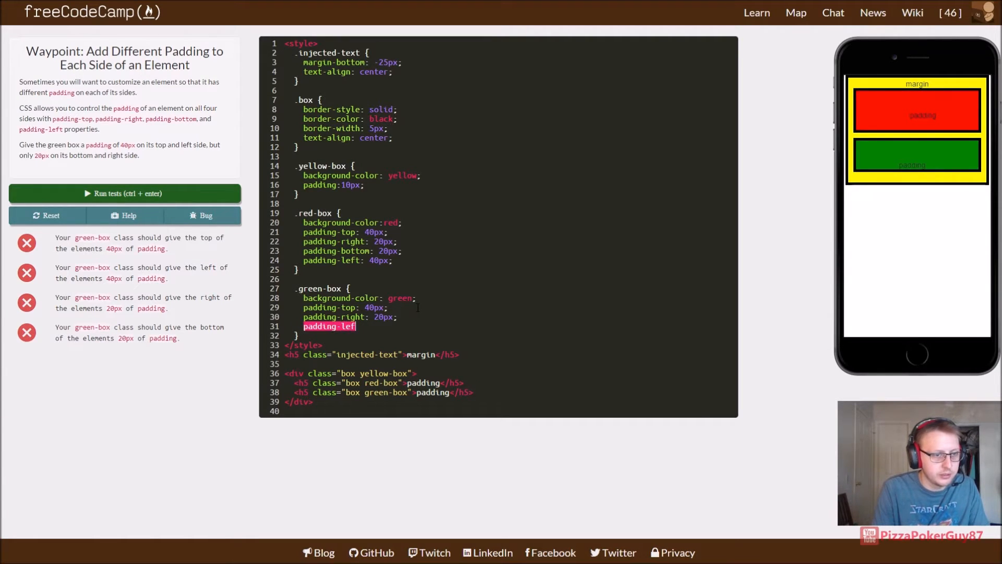
pyautogui.write('t: 40px;')
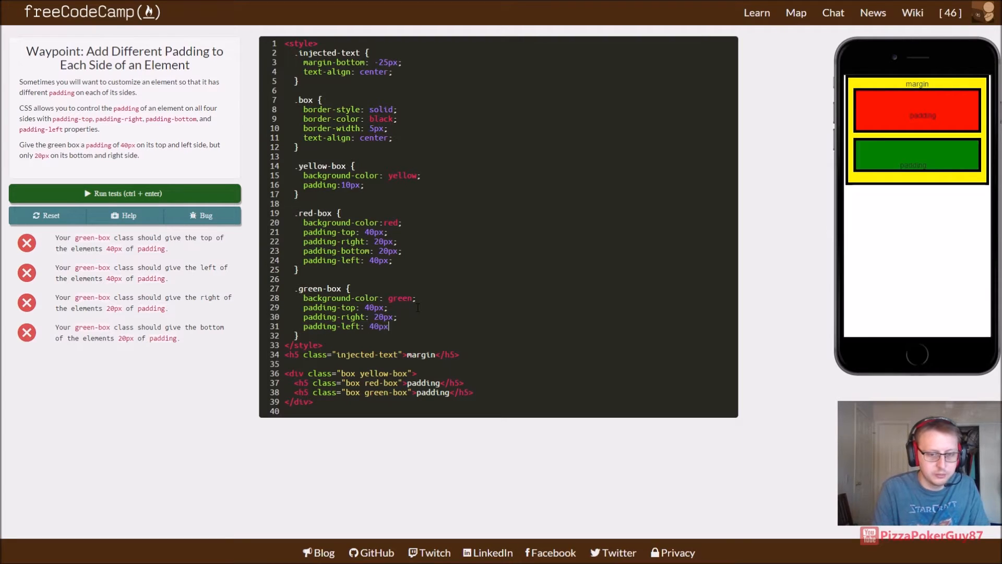
pyautogui.press('Return')
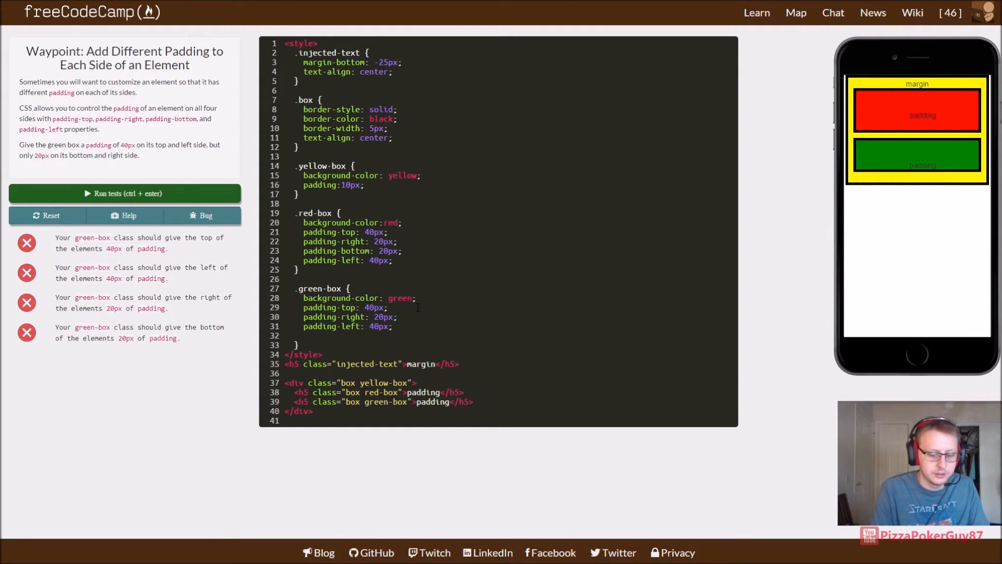
pyautogui.write('padding-bot')
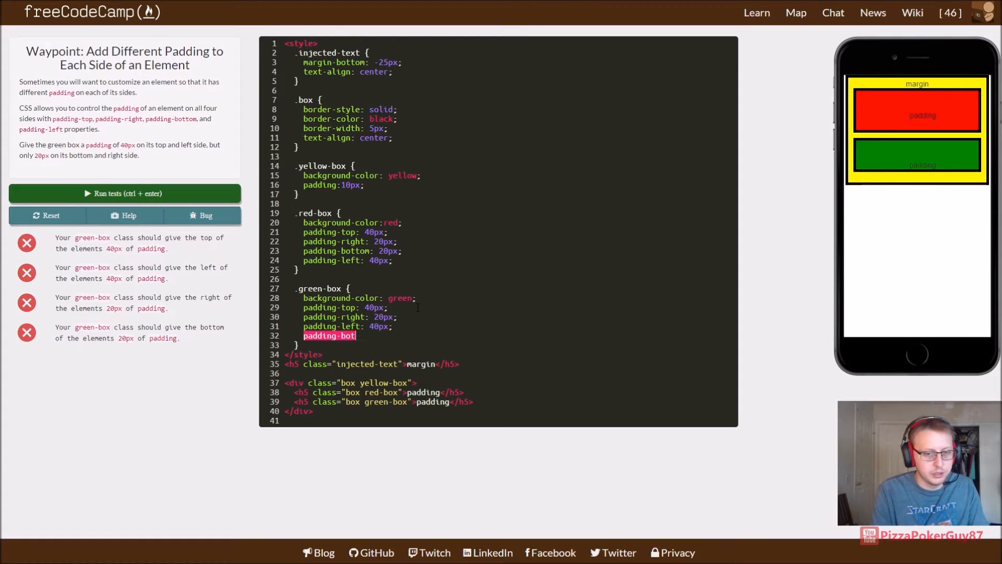
pyautogui.write(': 20px;')
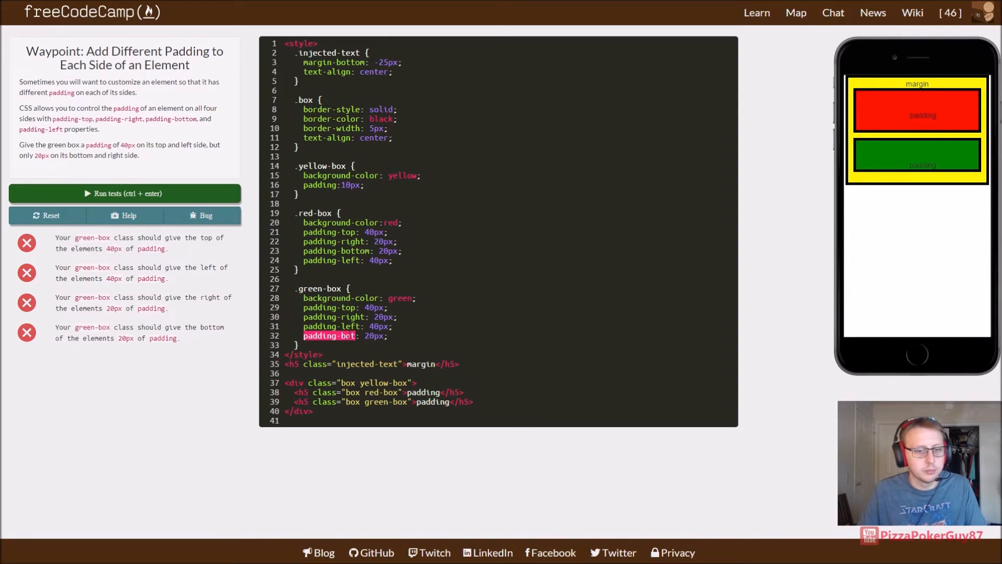
pyautogui.write('tom')
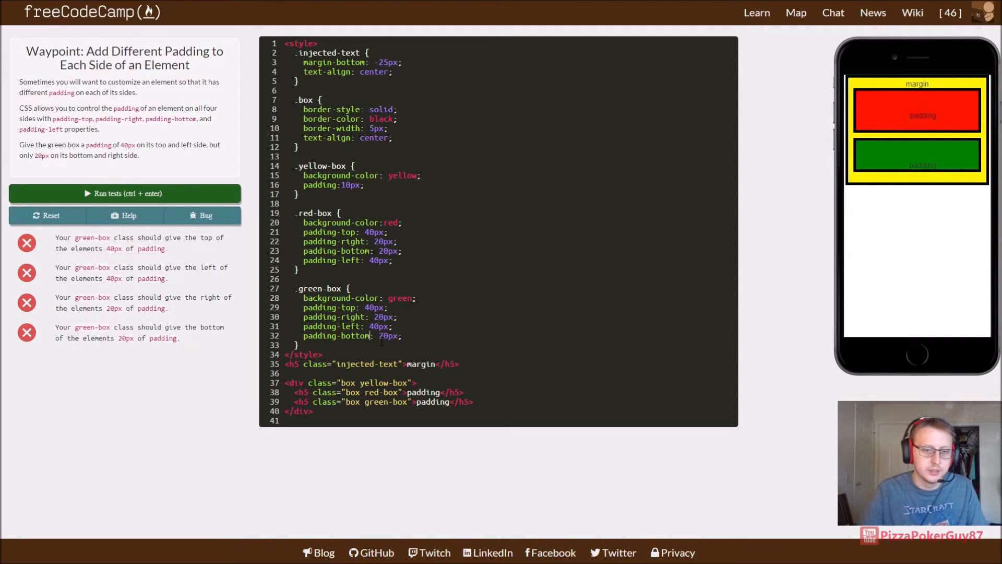
pyautogui.click(127, 193)
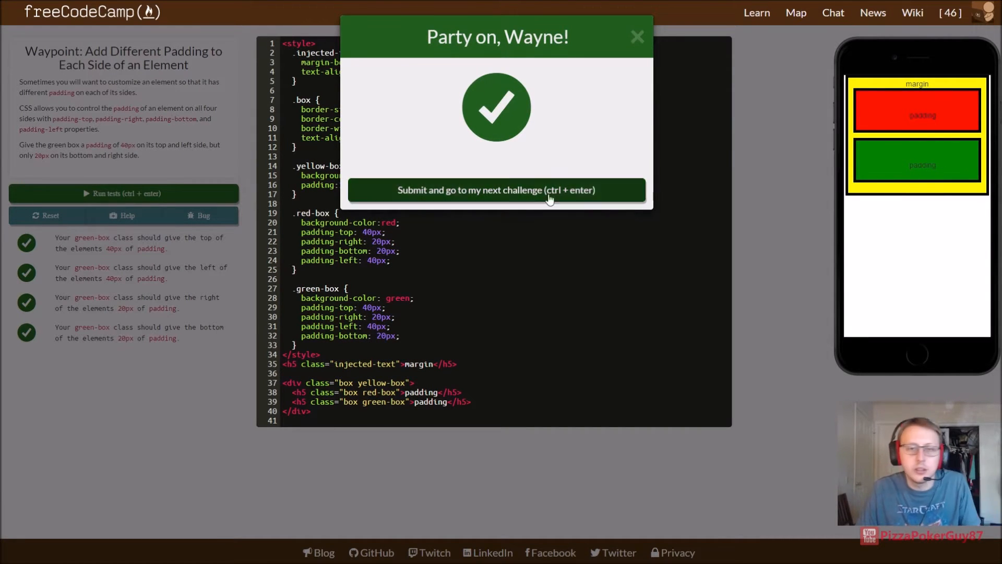
# - Submit the padding waypoint and start a new line inside the .green-box rule
pyautogui.click(435, 194)
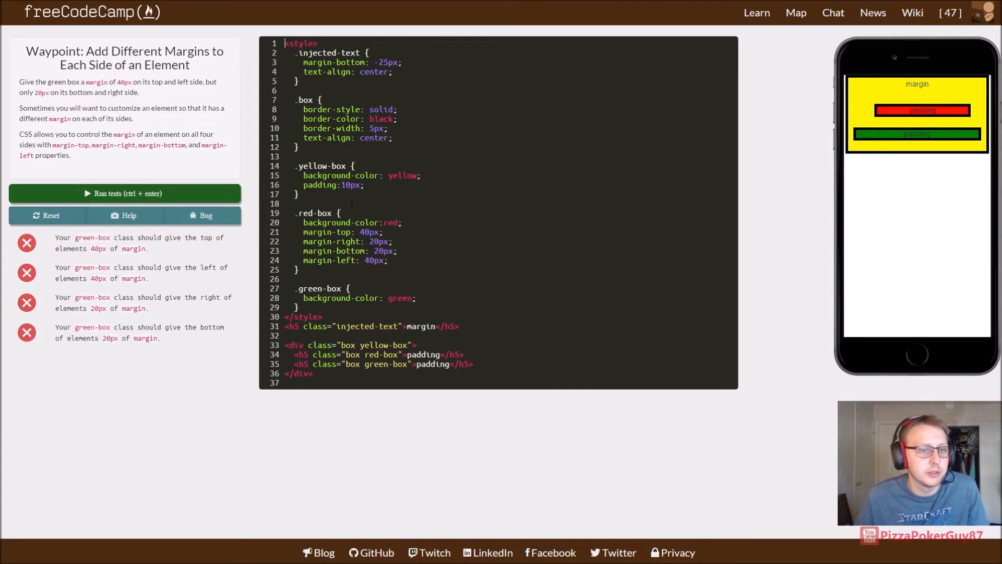
pyautogui.moveTo(18, 34); pyautogui.dragTo(40, 52)
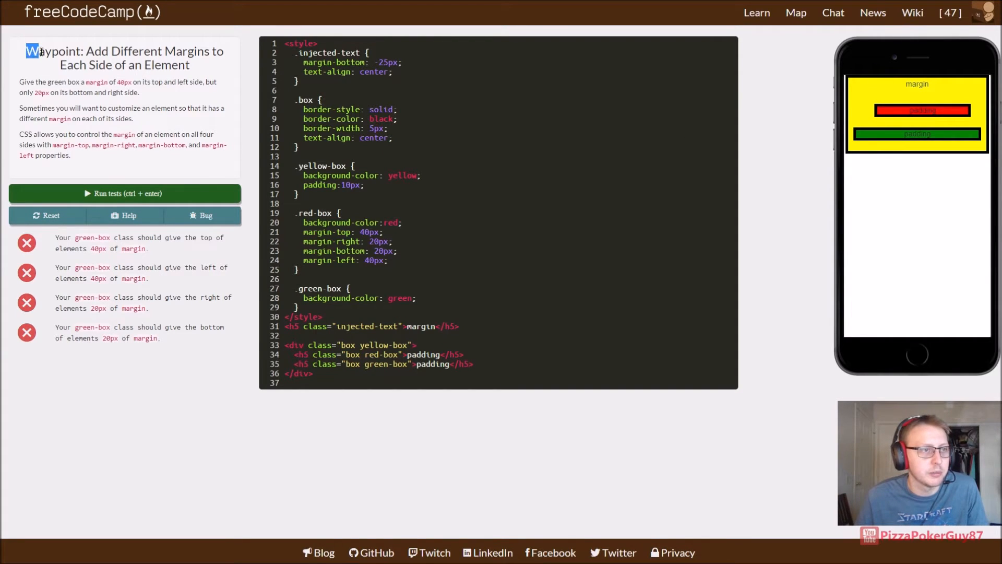
pyautogui.click(298, 269)
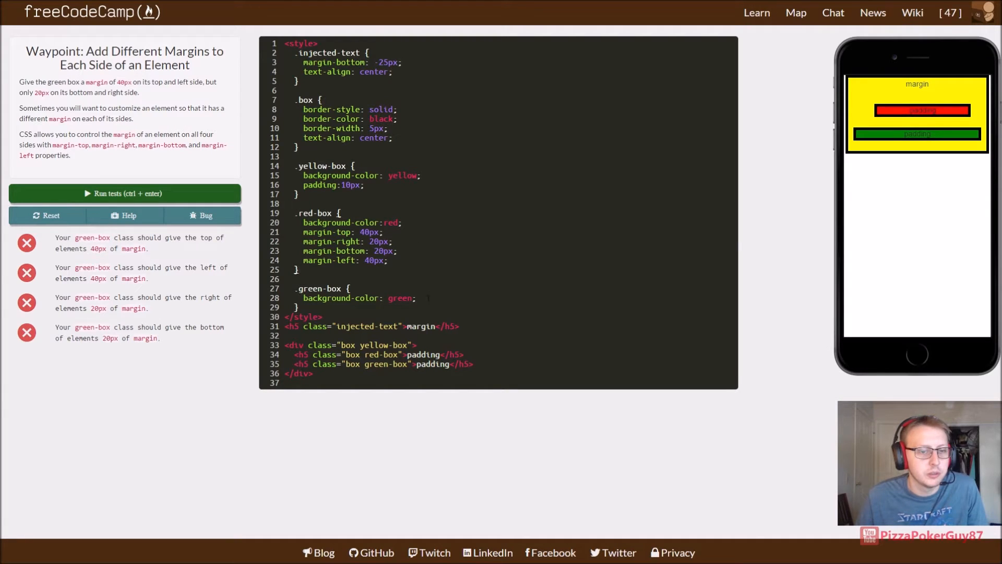
pyautogui.click(455, 296)
pyautogui.press('Return')
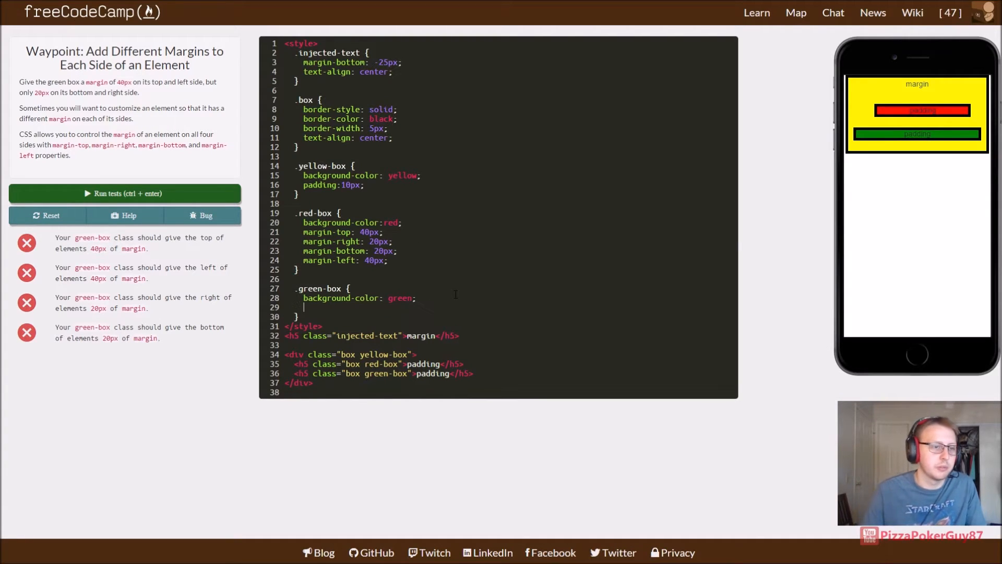
pyautogui.write('m')
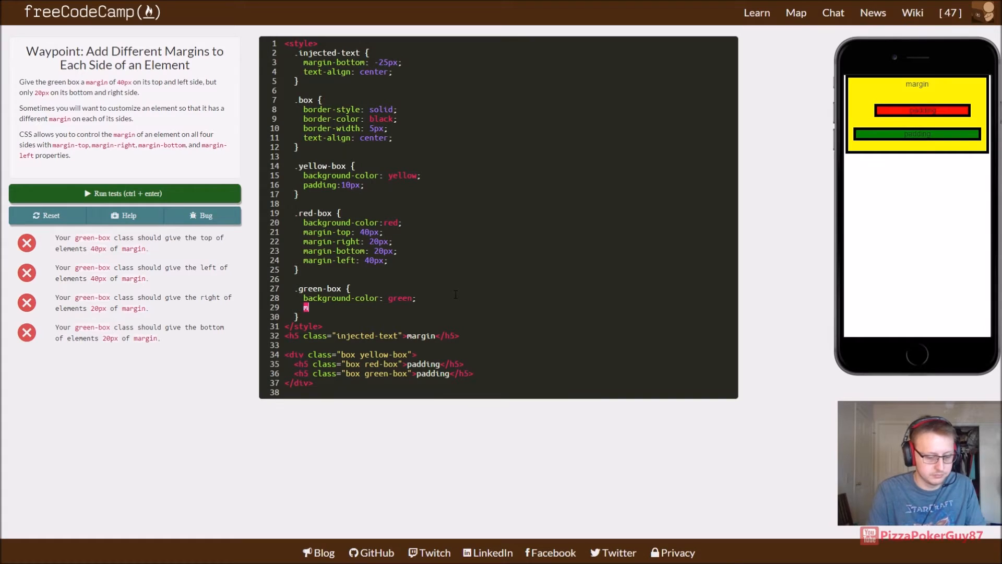
pyautogui.write('argin-t')
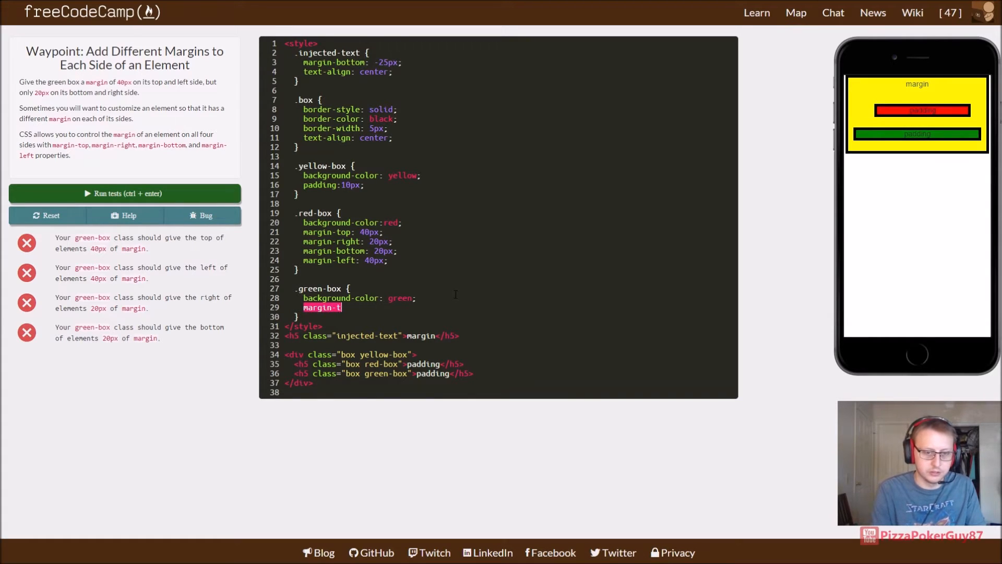
pyautogui.write('op:40px;')
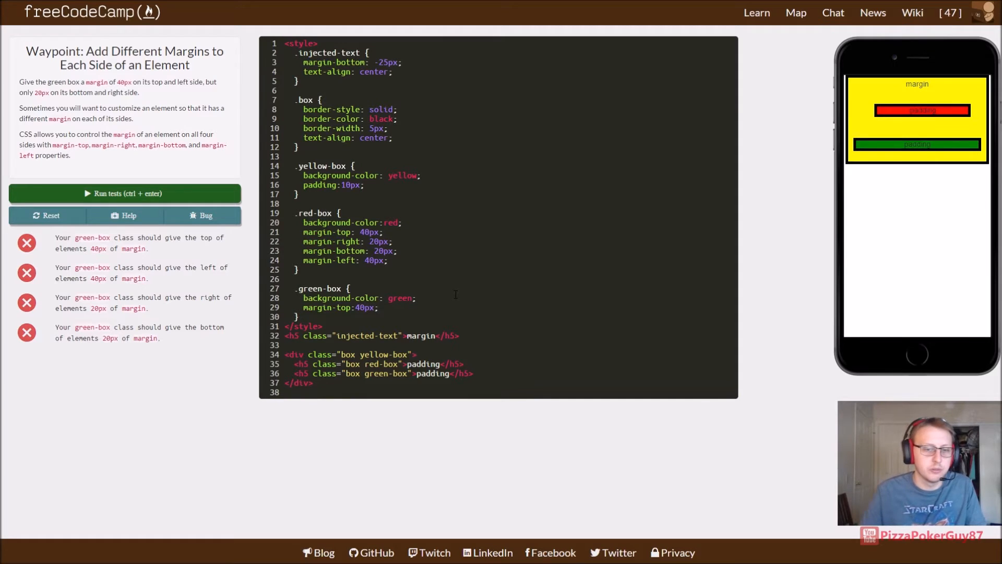
# - Write margin-top, margin-left, margin-right and a second margin-left declaration
pyautogui.press('Return')
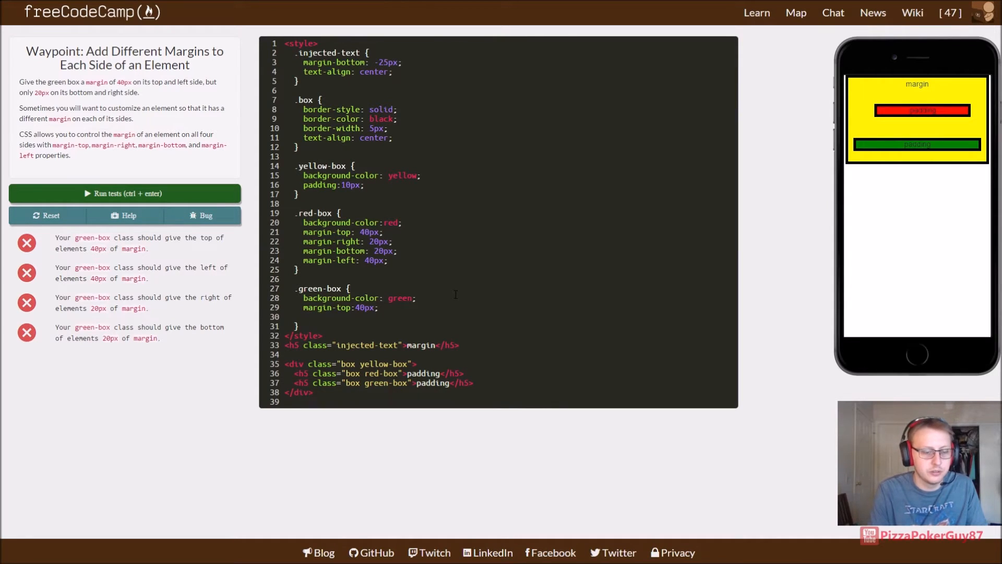
pyautogui.write('margin')
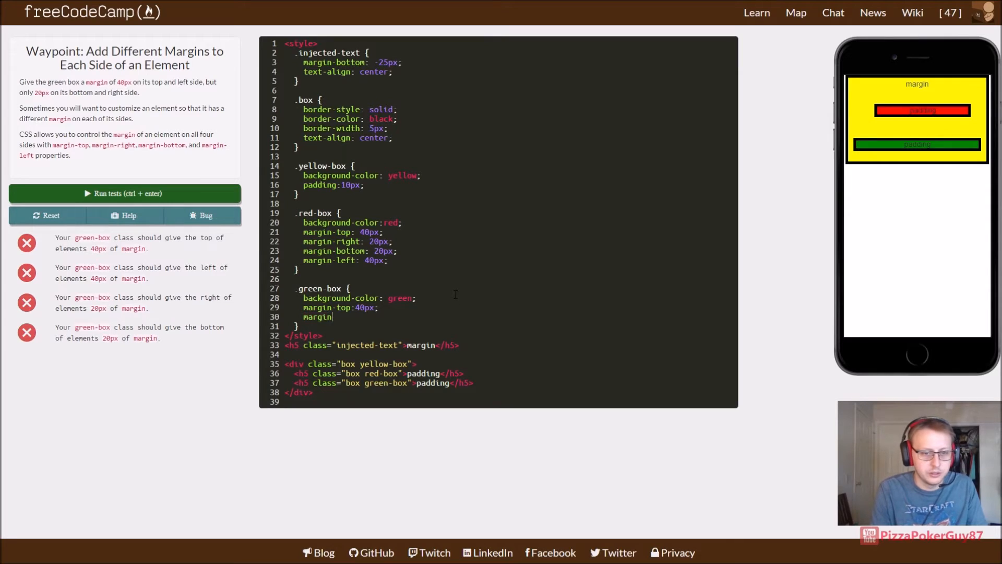
pyautogui.write('-left: ')
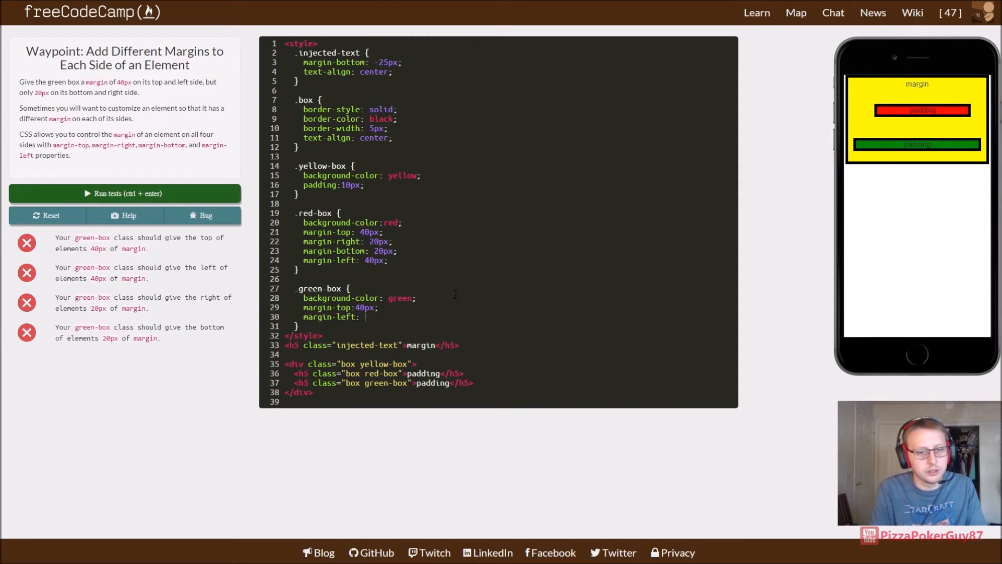
pyautogui.write('40px;')
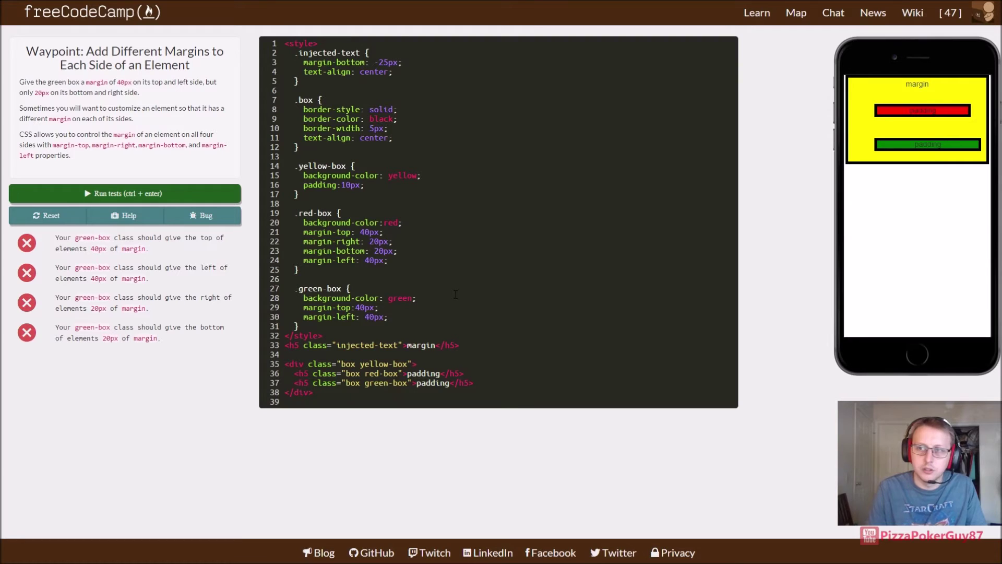
pyautogui.press('Return')
pyautogui.write('mar')
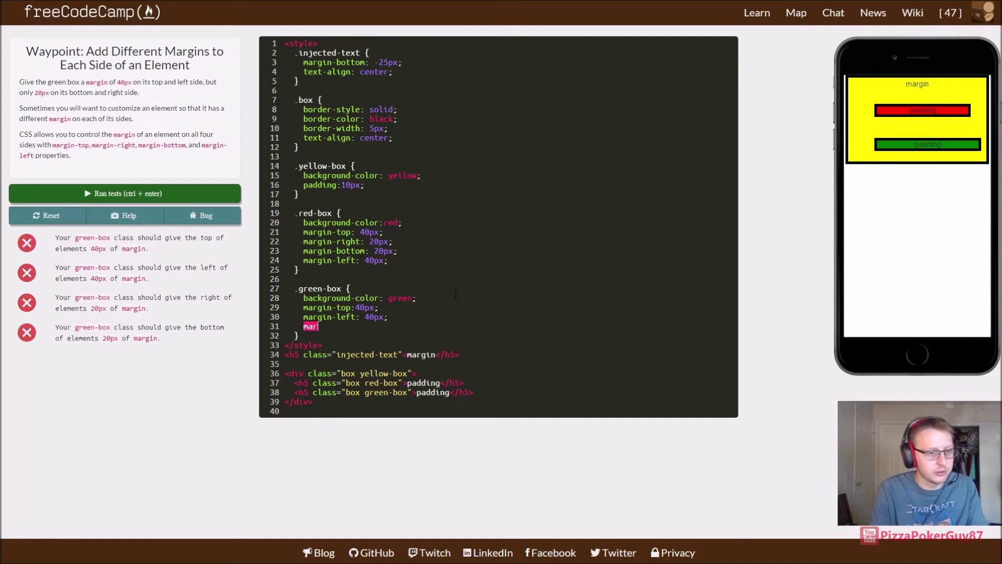
pyautogui.write('gin-r')
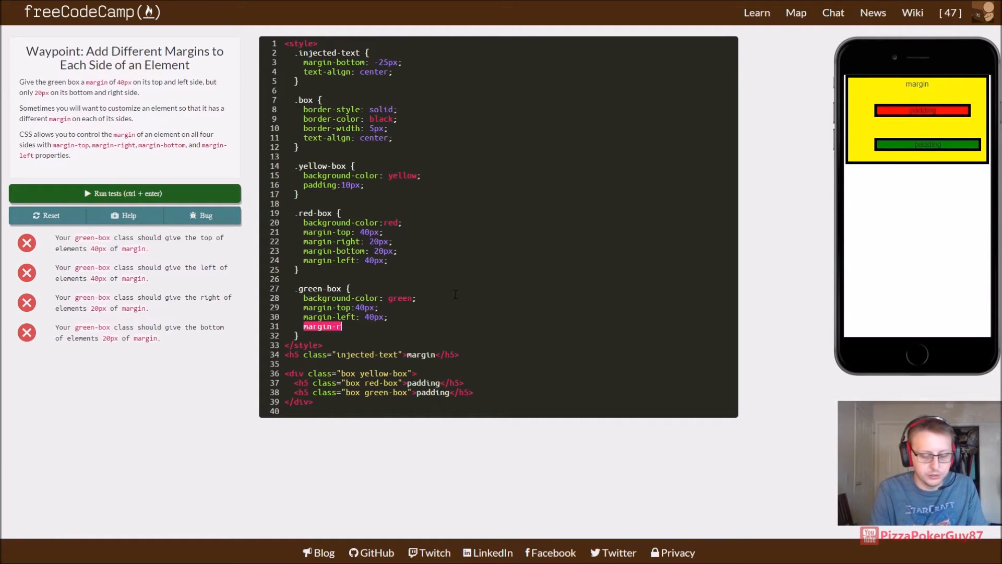
pyautogui.write('ight:')
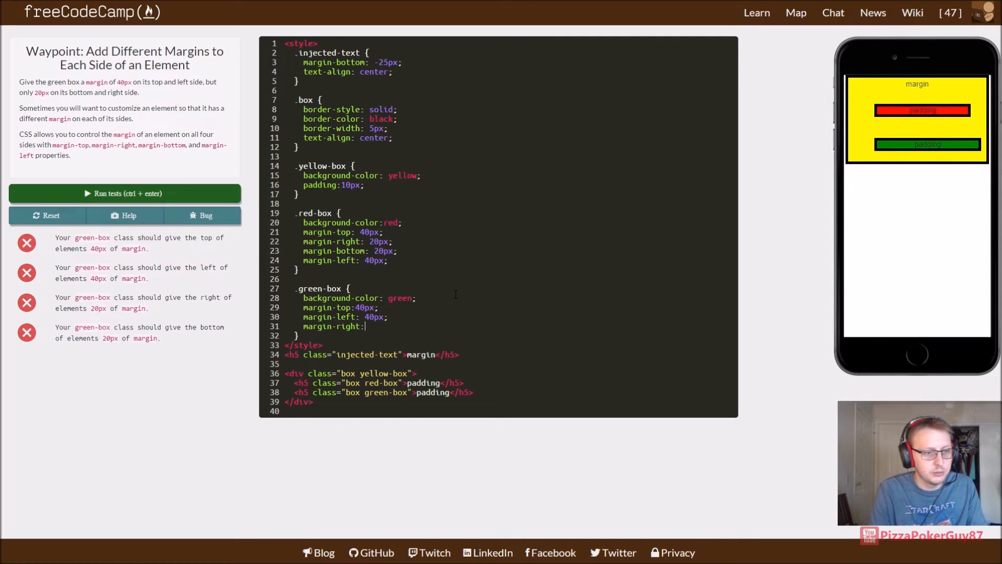
pyautogui.write('20px;')
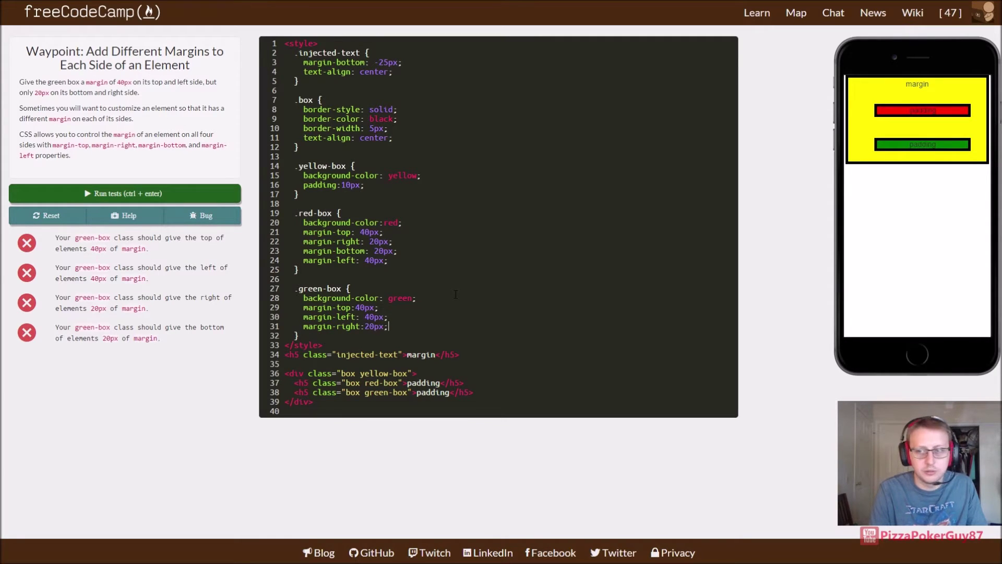
pyautogui.press('Return')
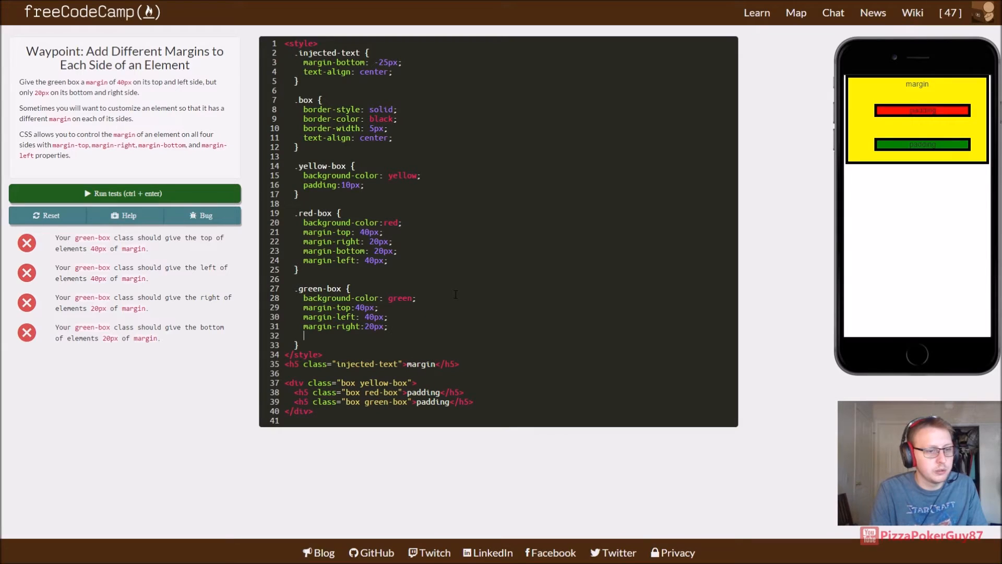
pyautogui.write('margin')
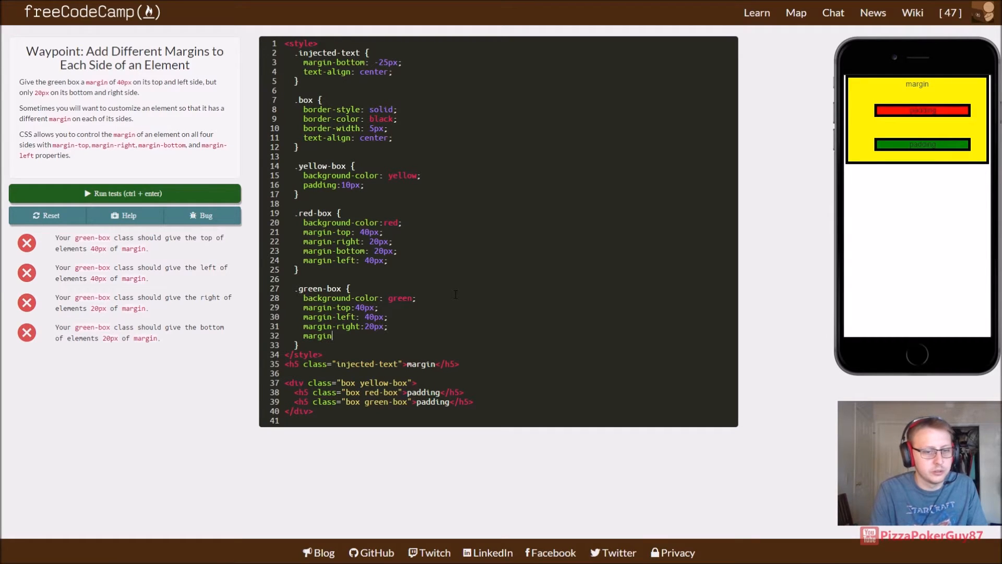
pyautogui.write('-')
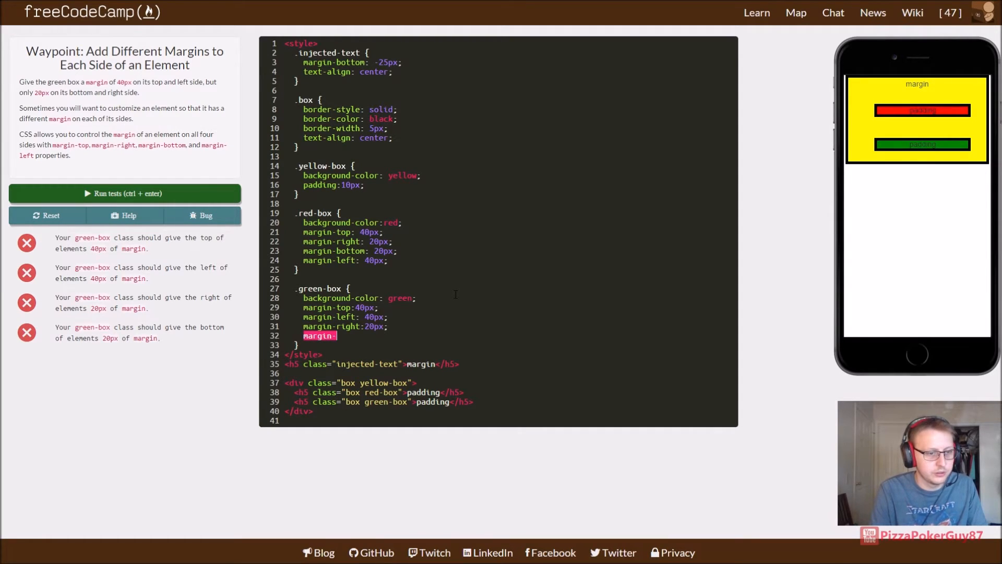
pyautogui.write('left:')
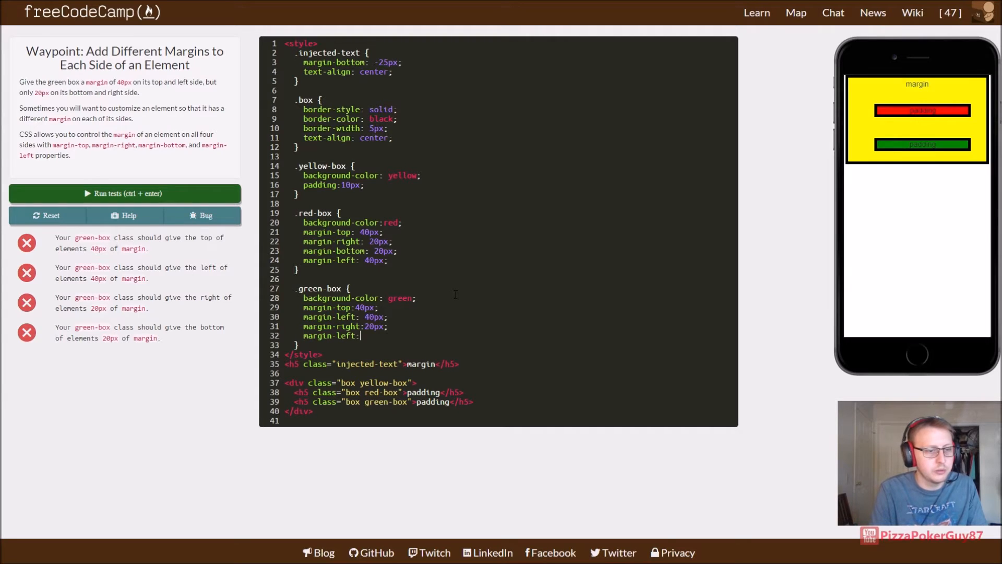
pyautogui.write('20px;')
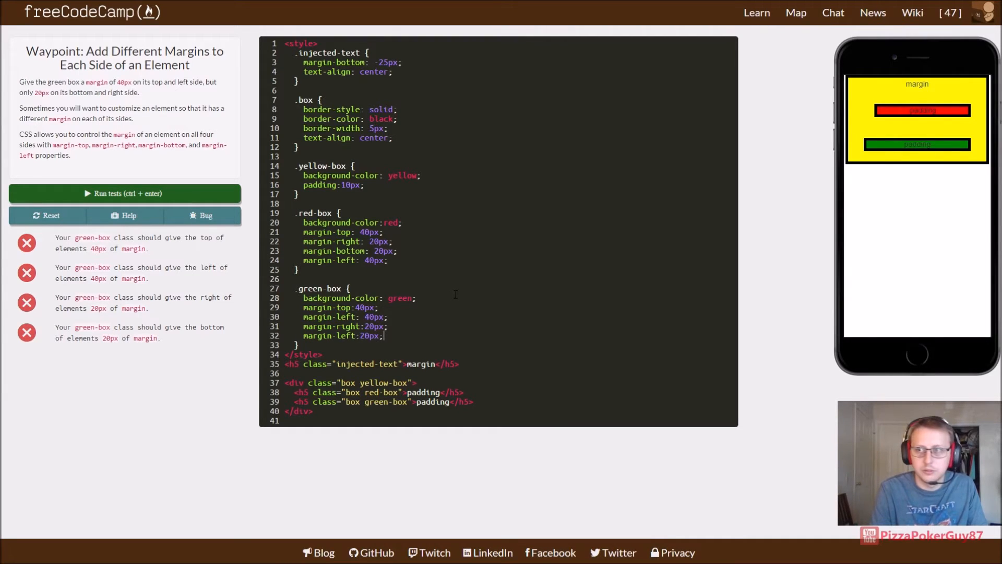
# - Run the tests, set margin-left to 40px and delete the duplicate margin-left line
pyautogui.click(151, 195)
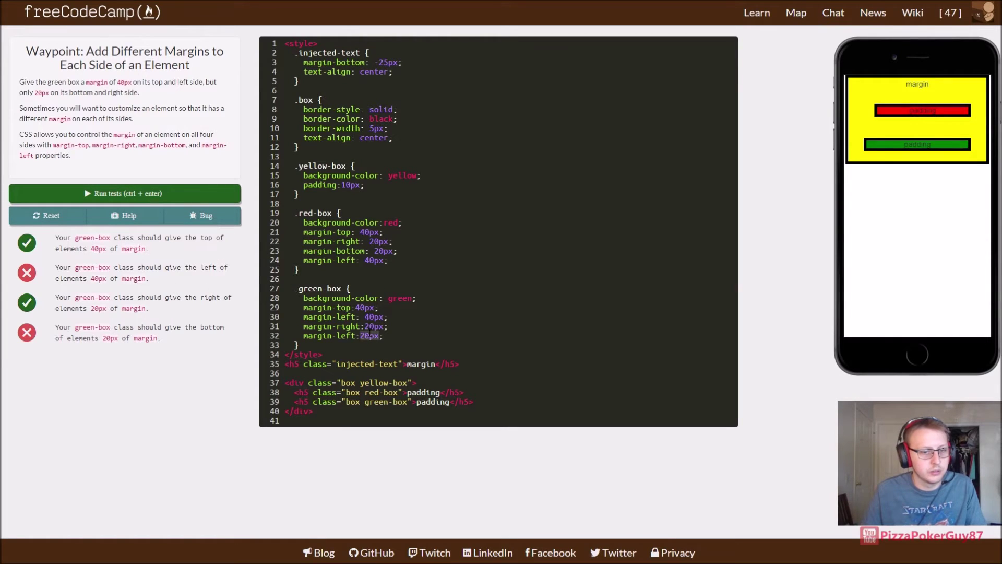
pyautogui.press('BackSpace')
pyautogui.press('BackSpace')
pyautogui.press('BackSpace')
pyautogui.write('40px;')
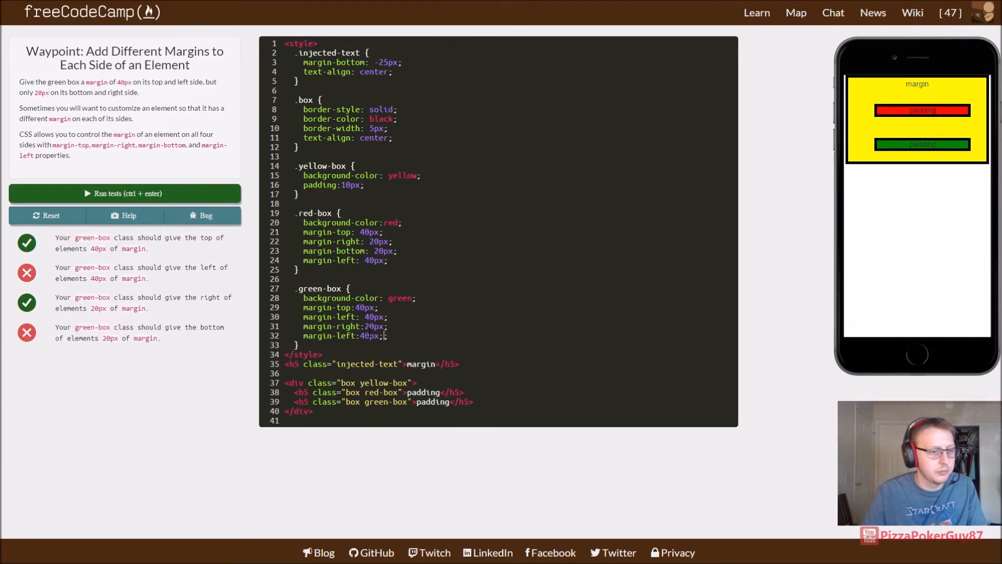
pyautogui.write(';')
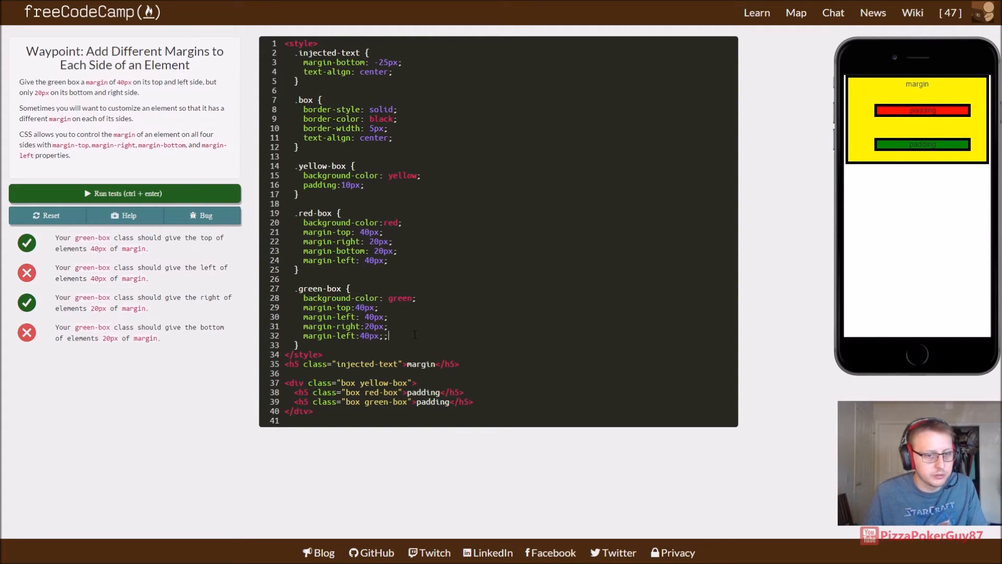
pyautogui.moveTo(389, 317); pyautogui.dragTo(290, 316)
pyautogui.press('BackSpace')
pyautogui.press('BackSpace')
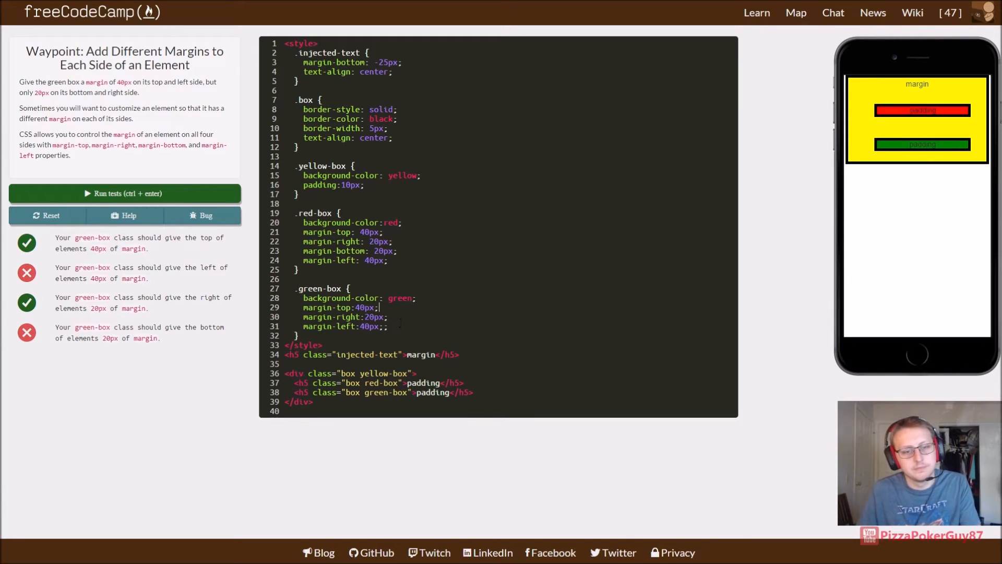
# - Add margin-bottom: 20px, pass the tests and submit the waypoint
pyautogui.click(401, 323)
pyautogui.press('BackSpace')
pyautogui.press('Return')
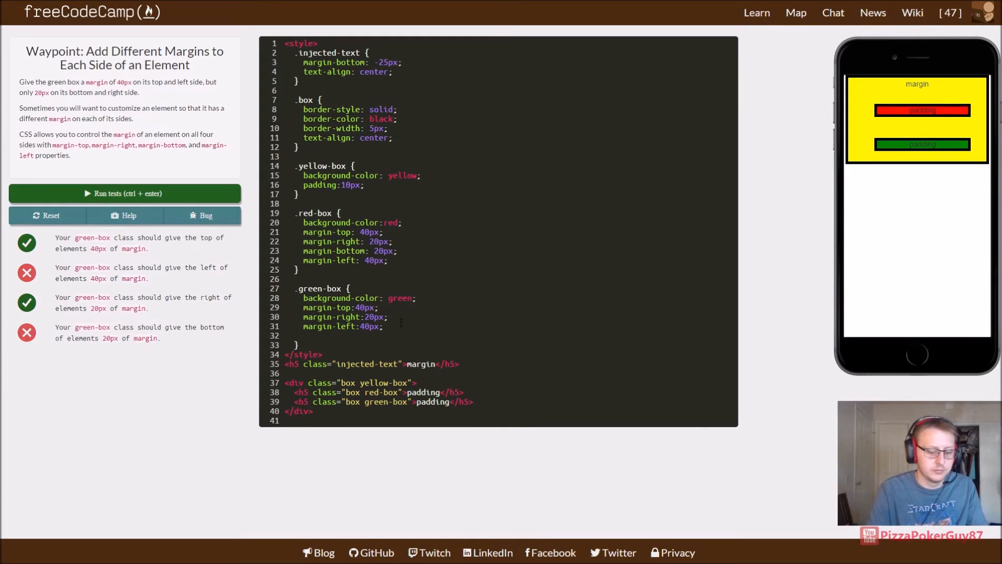
pyautogui.write('margin-bo')
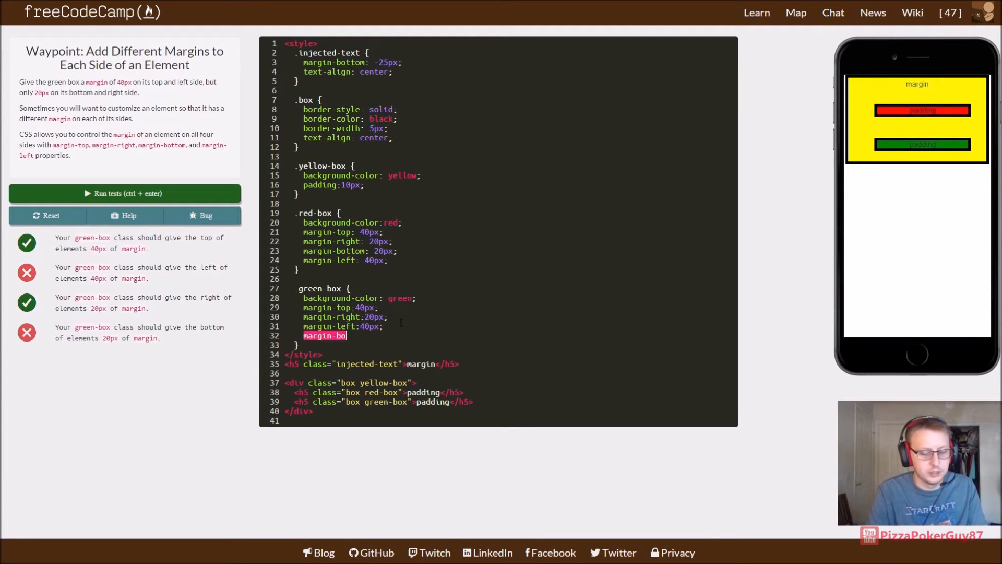
pyautogui.write('ttom:20px;')
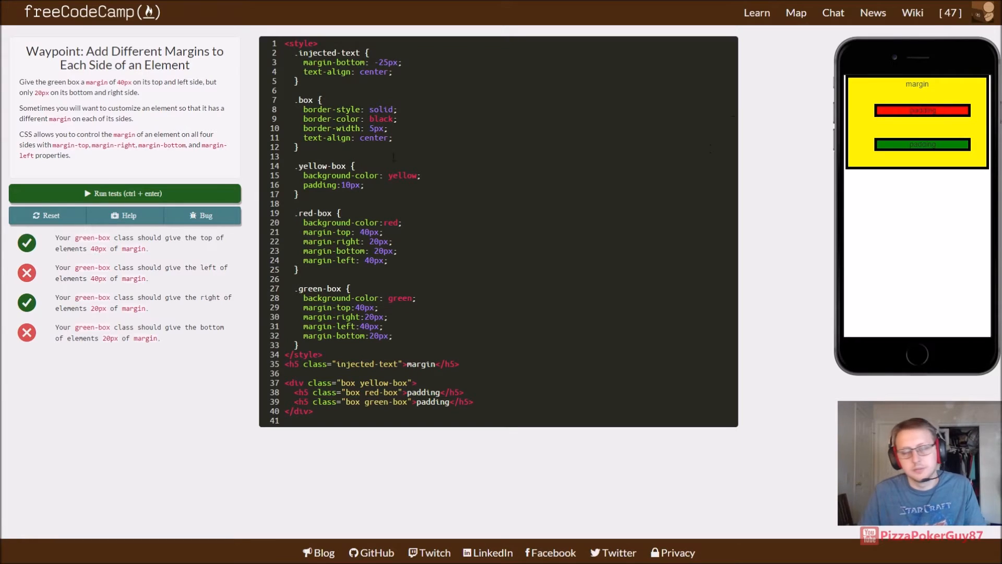
pyautogui.click(202, 195)
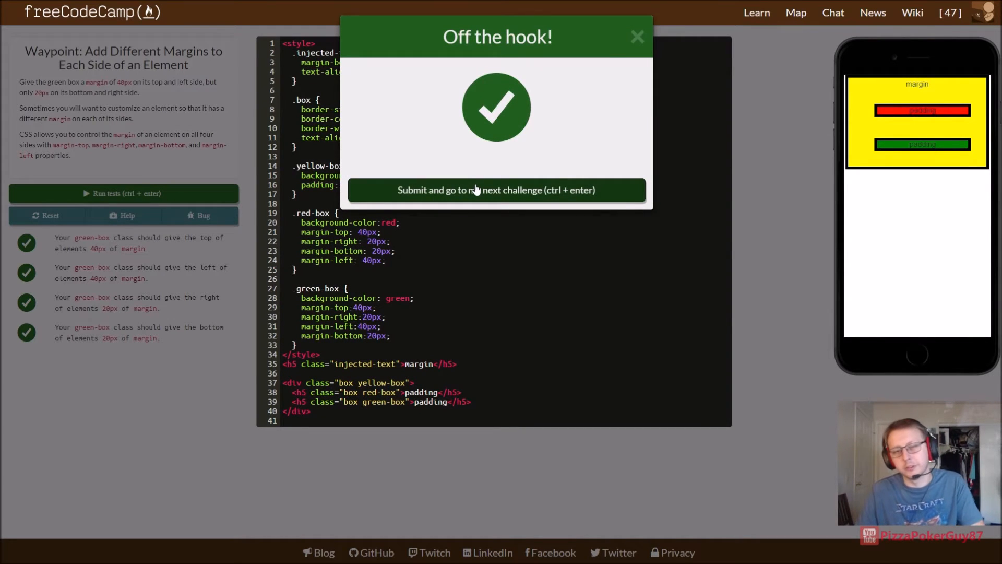
pyautogui.click(475, 189)
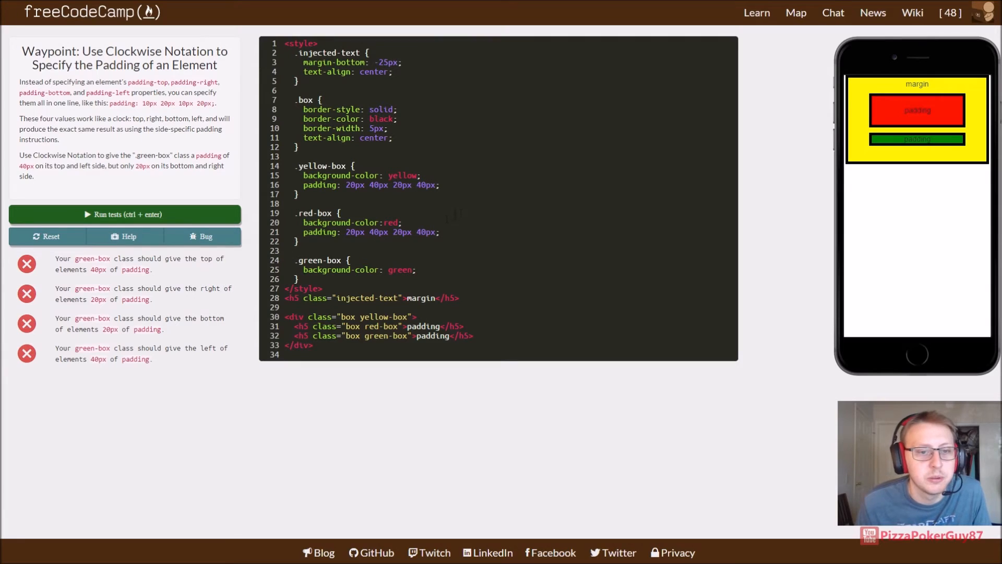
# - Add padding top 40px, right 20px, bottom 20px, left 40px, pass the tests and submit
pyautogui.press('Return')
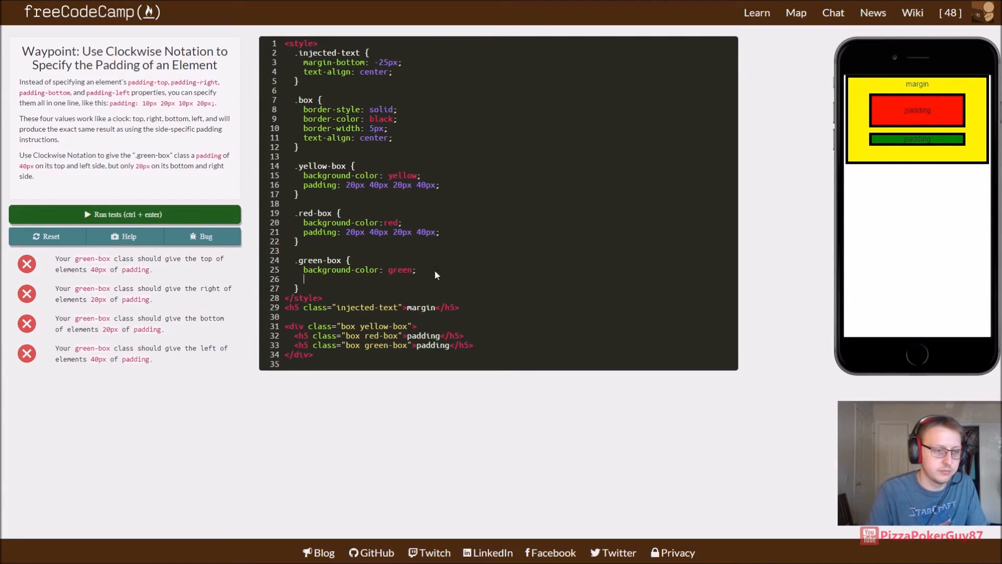
pyautogui.write('padding')
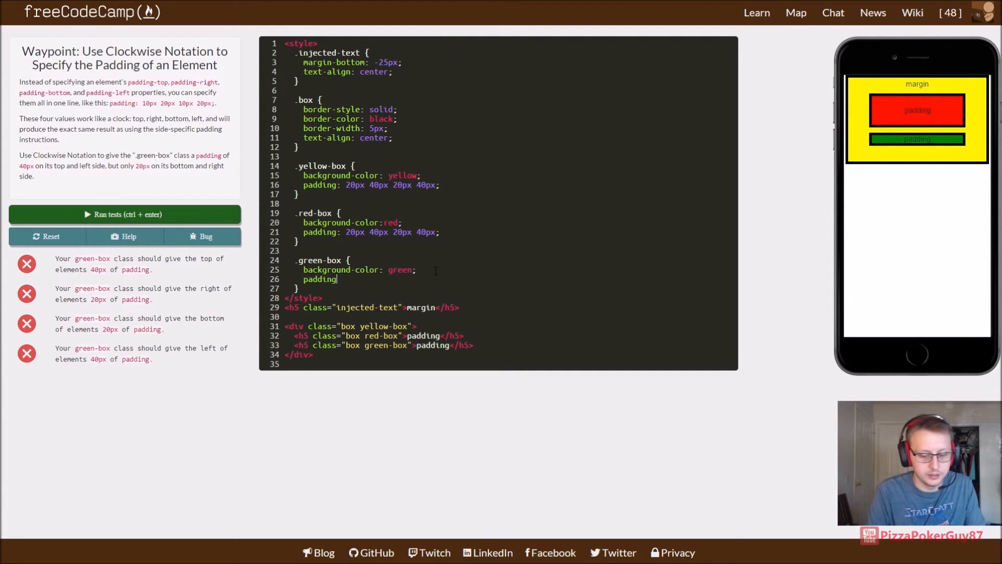
pyautogui.write('-top: 40px;')
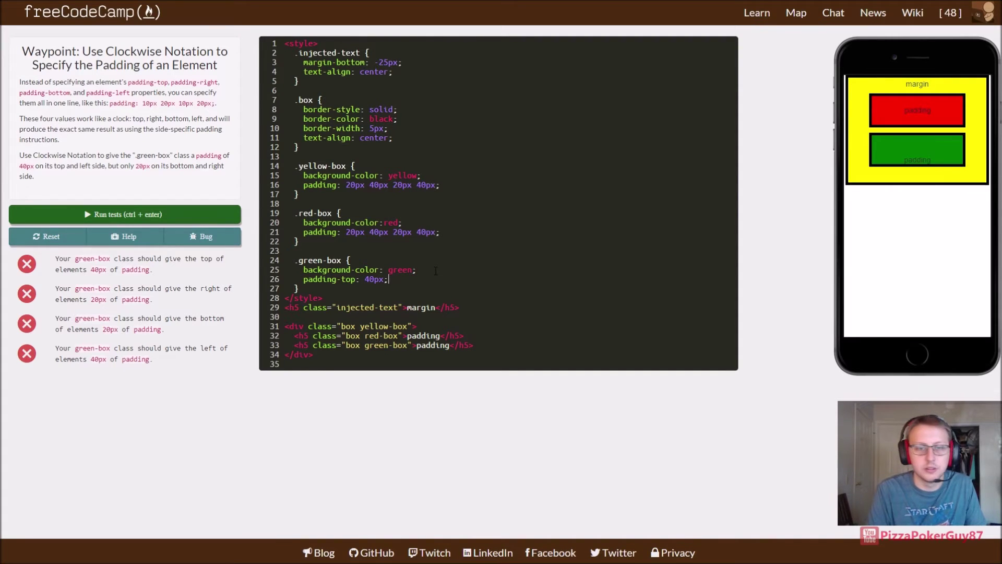
pyautogui.press('Return')
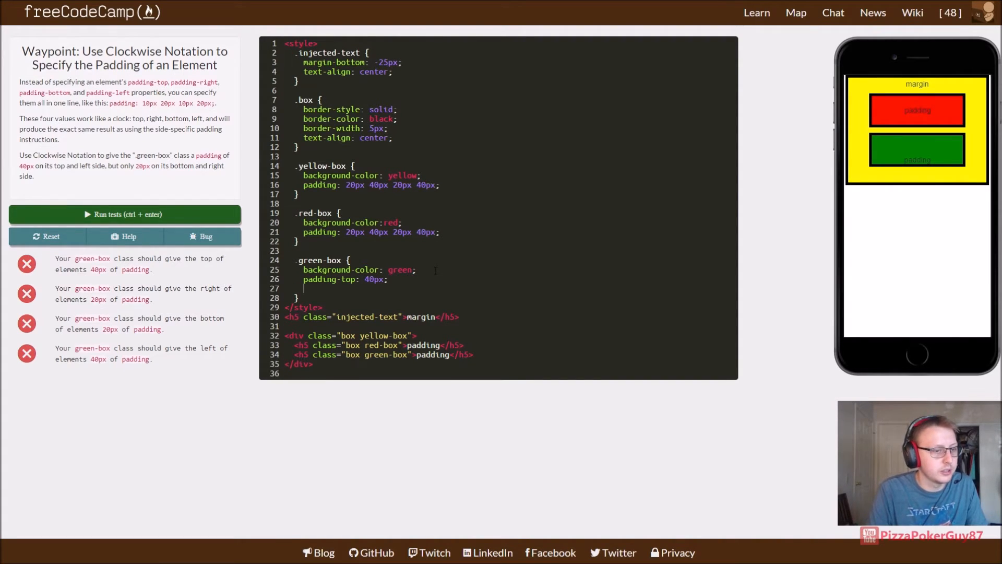
pyautogui.write('padd')
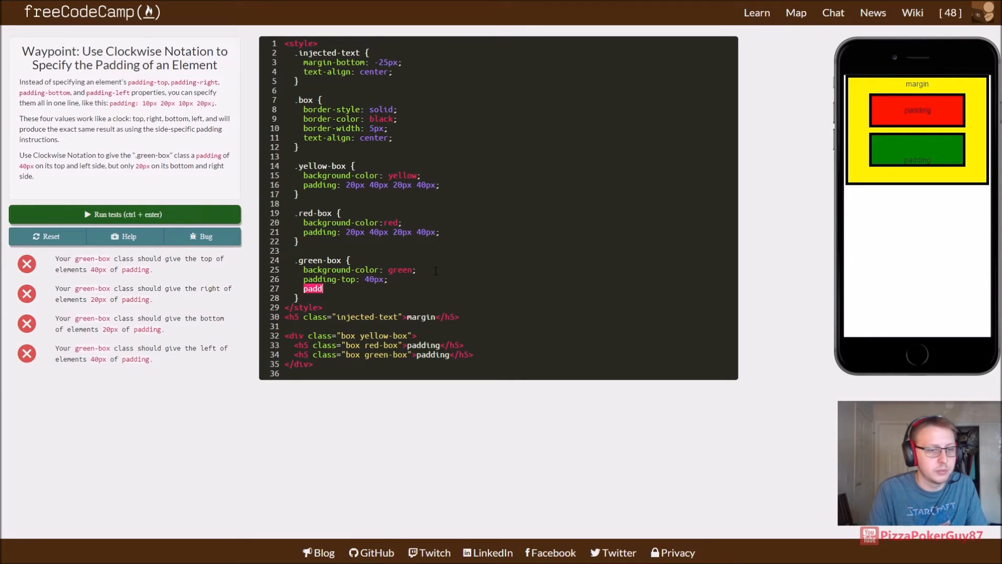
pyautogui.write('ing-right: ')
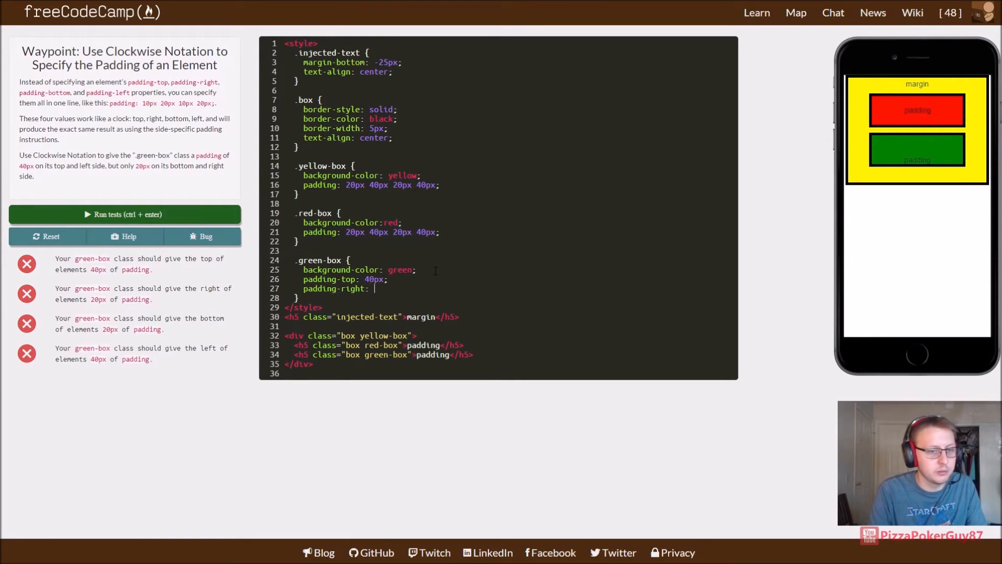
pyautogui.write('20px;')
pyautogui.press('Return')
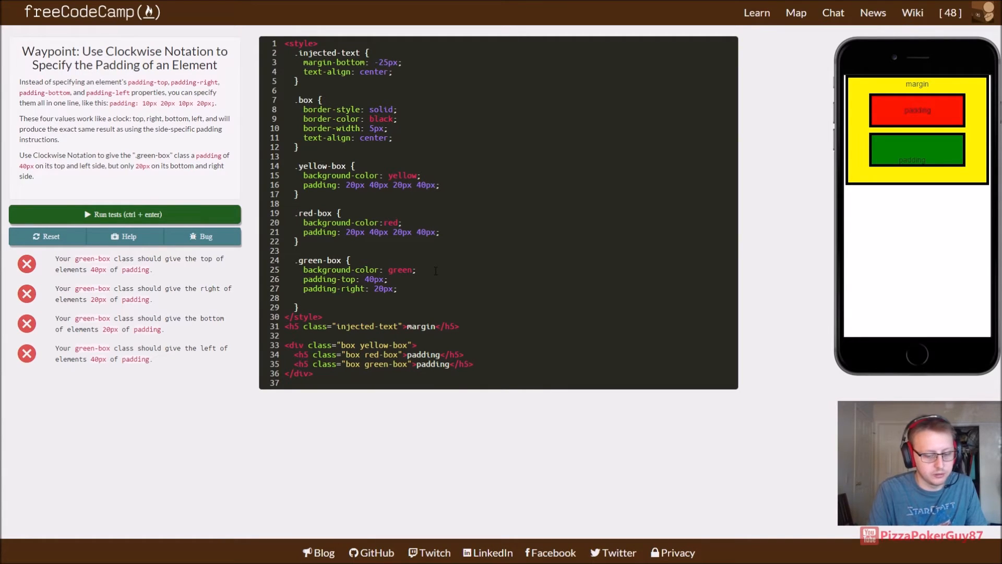
pyautogui.write('padding-bo')
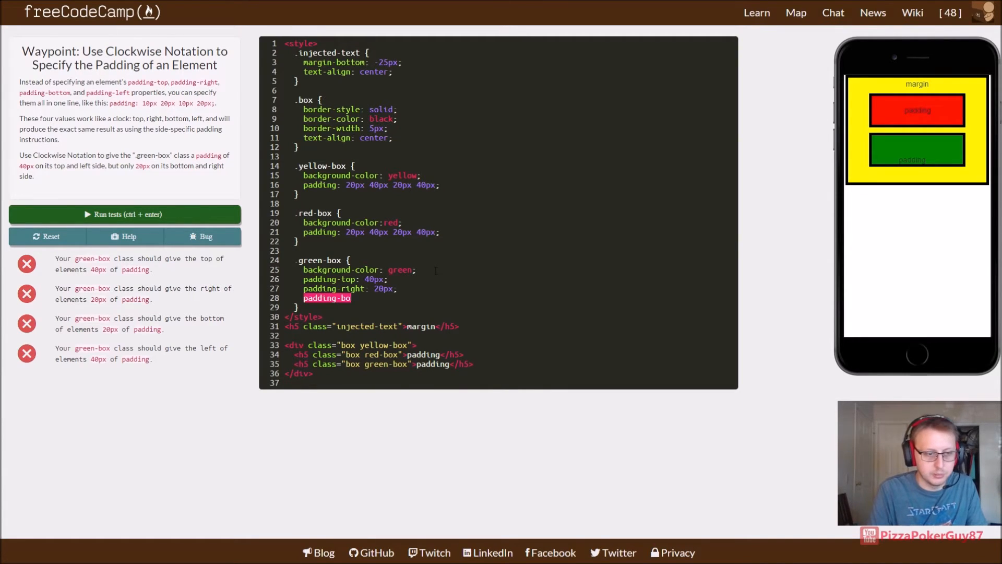
pyautogui.write('ttom:')
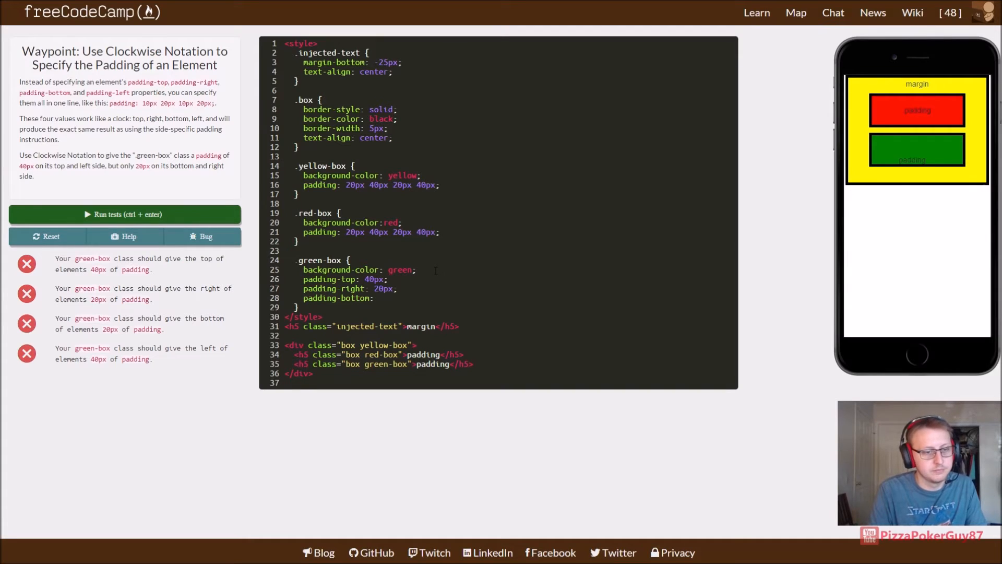
pyautogui.write('20px;')
pyautogui.press('Return')
pyautogui.write('padding-')
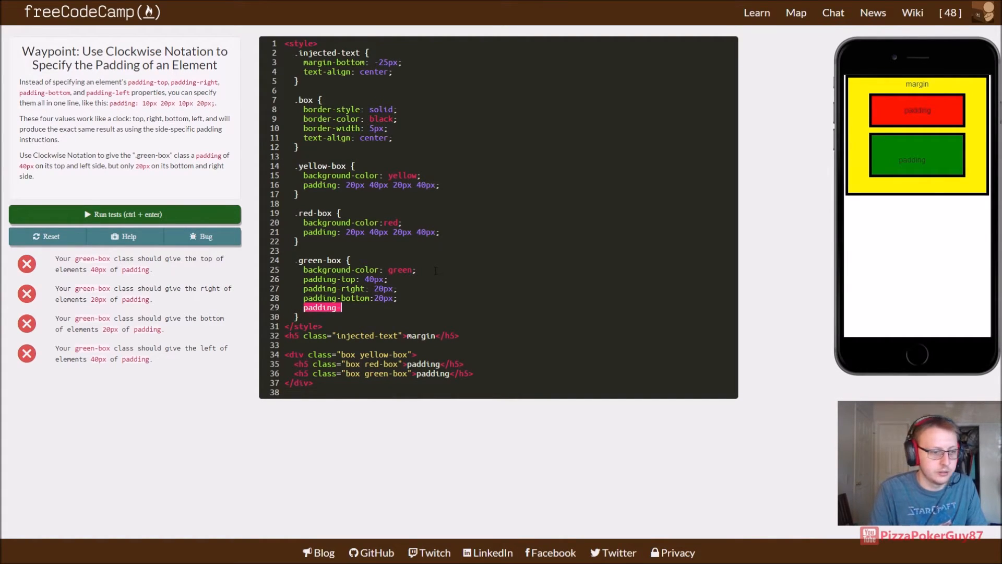
pyautogui.write('left:3')
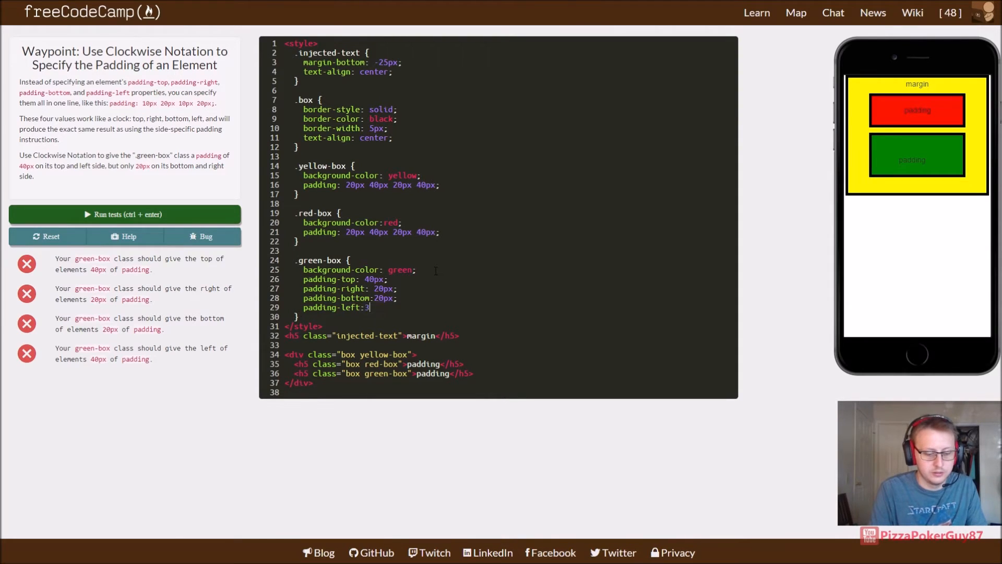
pyautogui.press('BackSpace')
pyautogui.write('40px;')
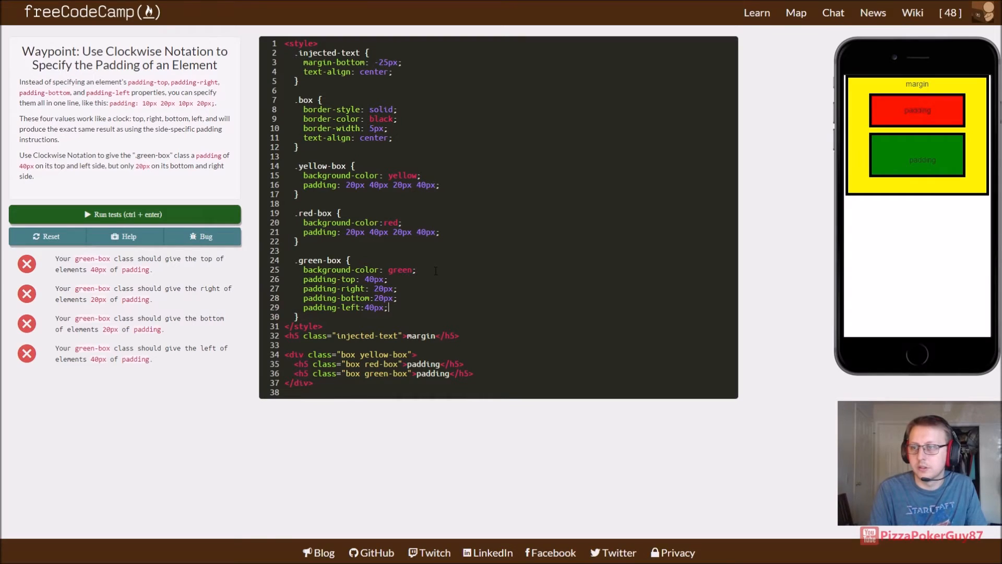
pyautogui.click(131, 212)
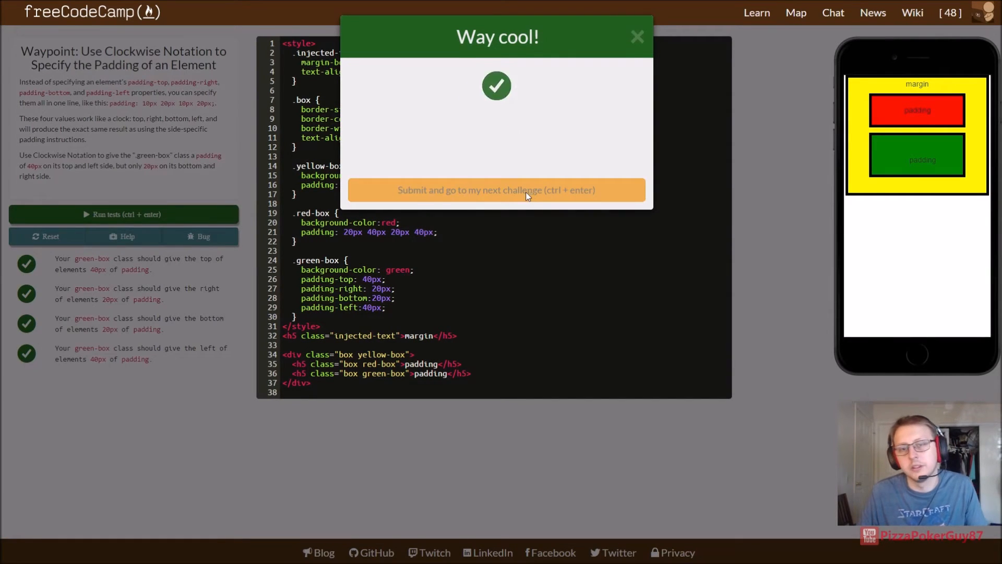
pyautogui.click(526, 191)
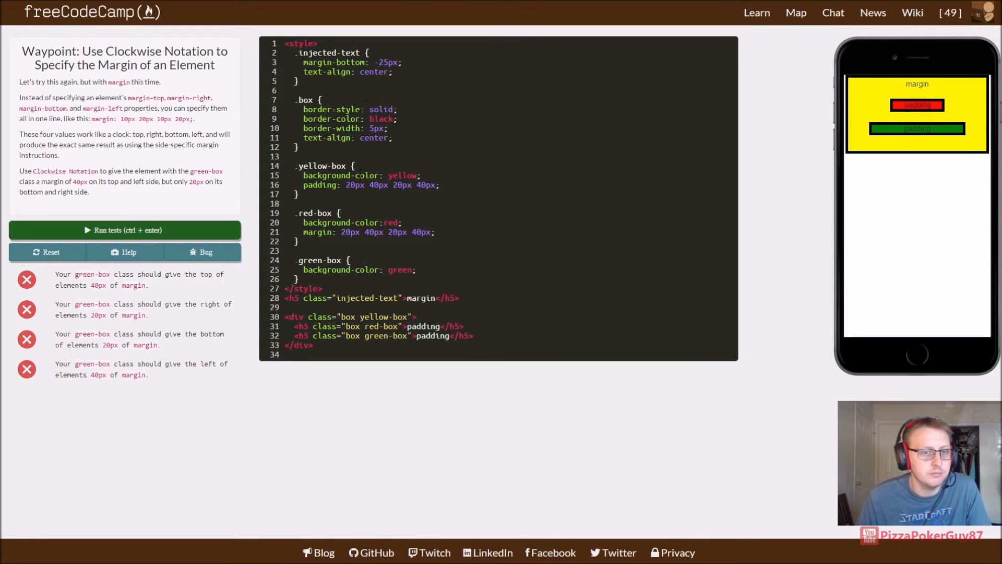
# - Add margin top 40px, right 20px, bottom 20px, left 40px, pass the tests and submit
pyautogui.press('Return')
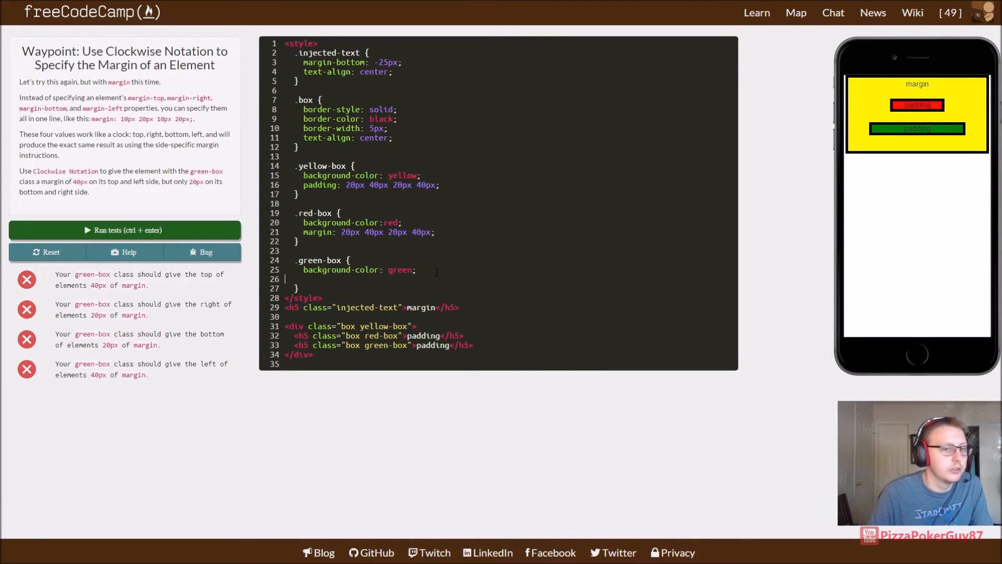
pyautogui.write('ma')
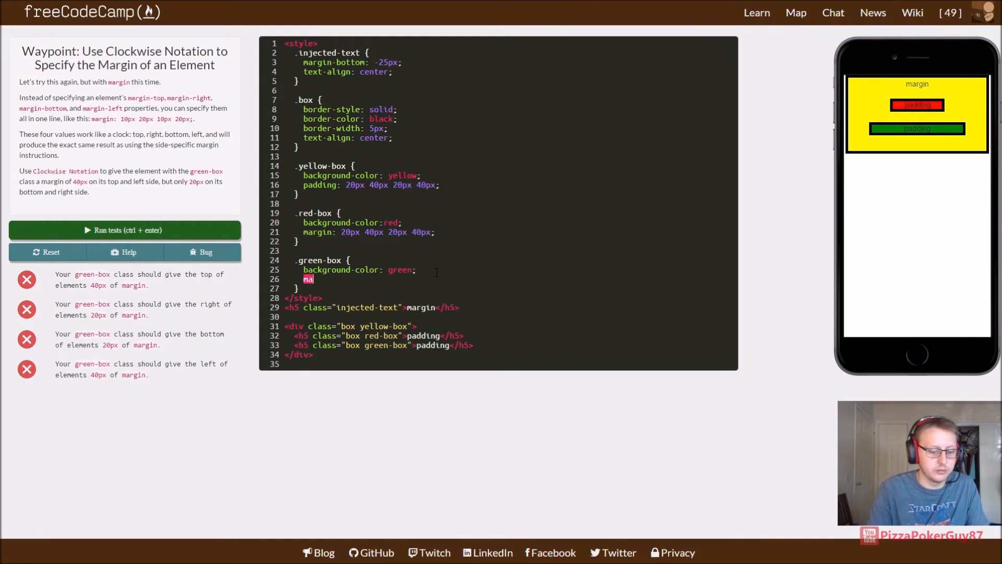
pyautogui.write('rgin-top:20')
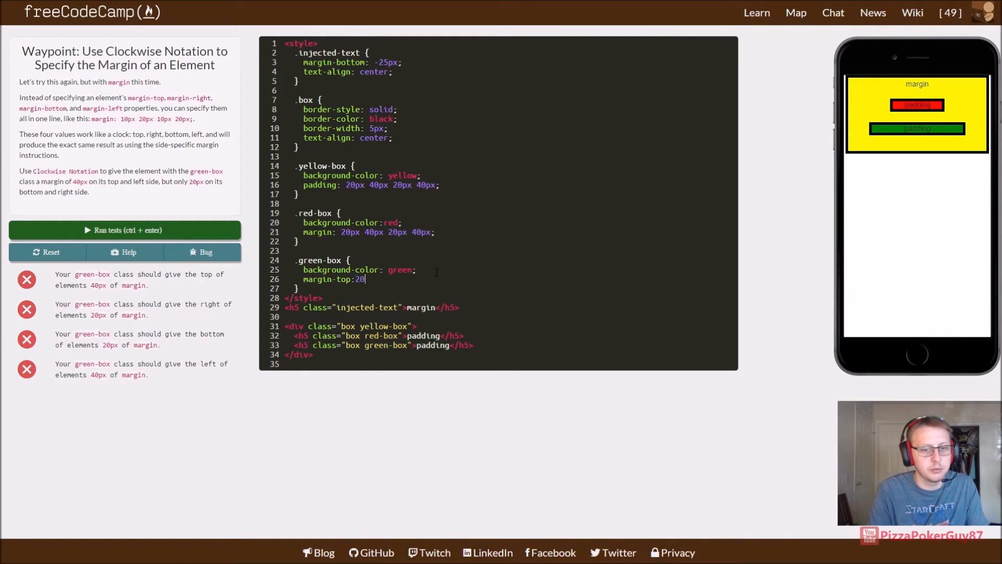
pyautogui.press('BackSpace')
pyautogui.press('BackSpace')
pyautogui.write('4')
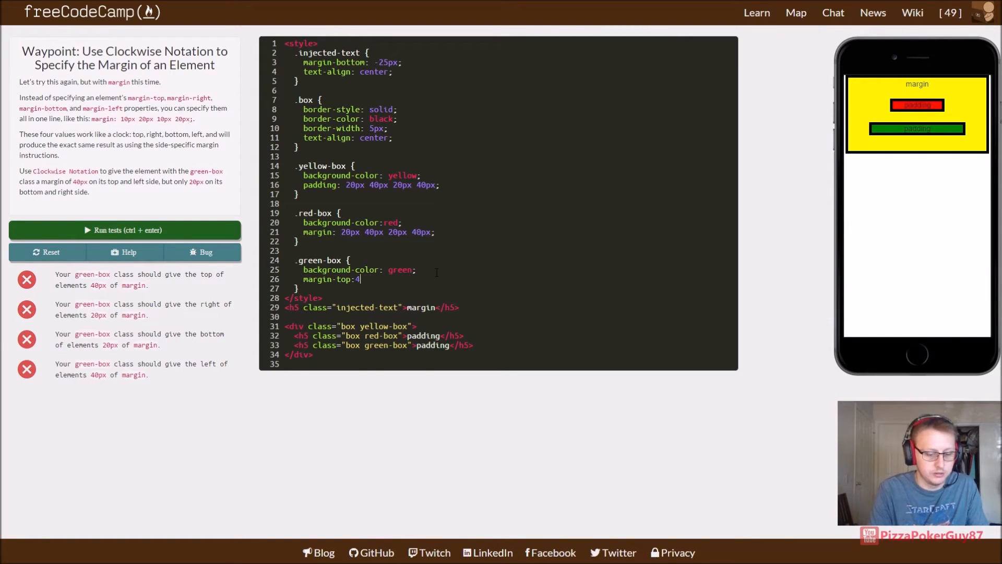
pyautogui.write('0px;')
pyautogui.press('Return')
pyautogui.write('m')
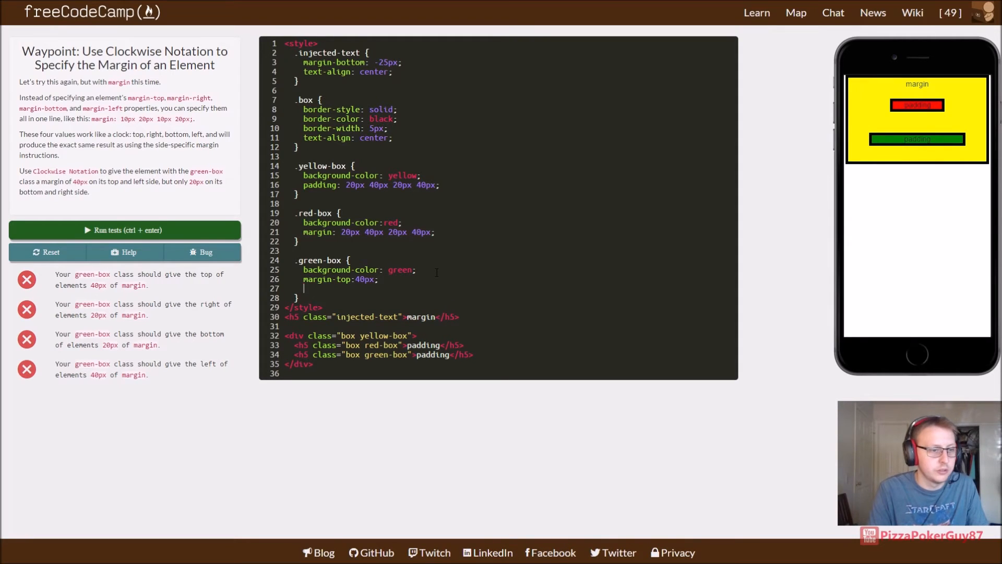
pyautogui.write('ag')
pyautogui.write('gin-')
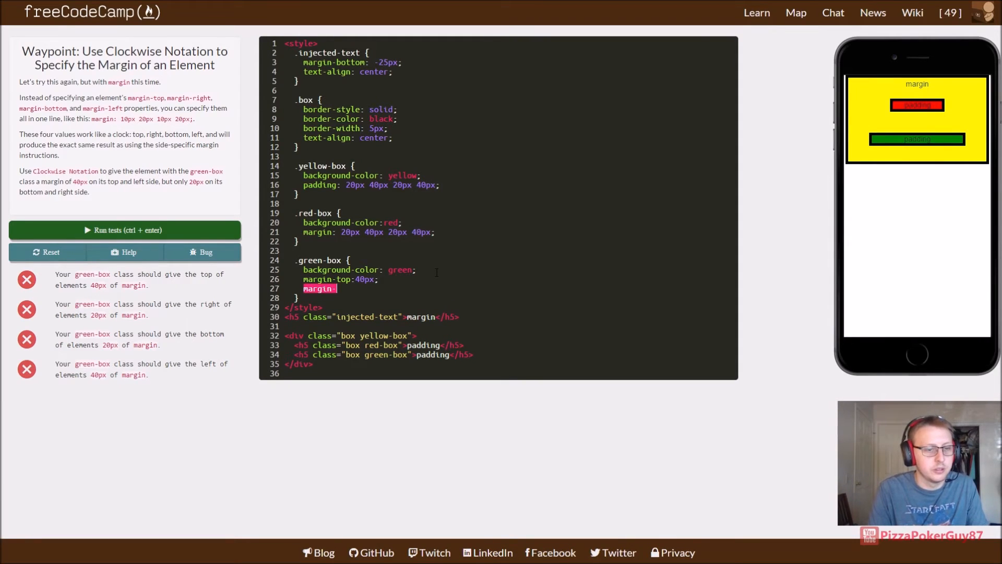
pyautogui.write('right:2-')
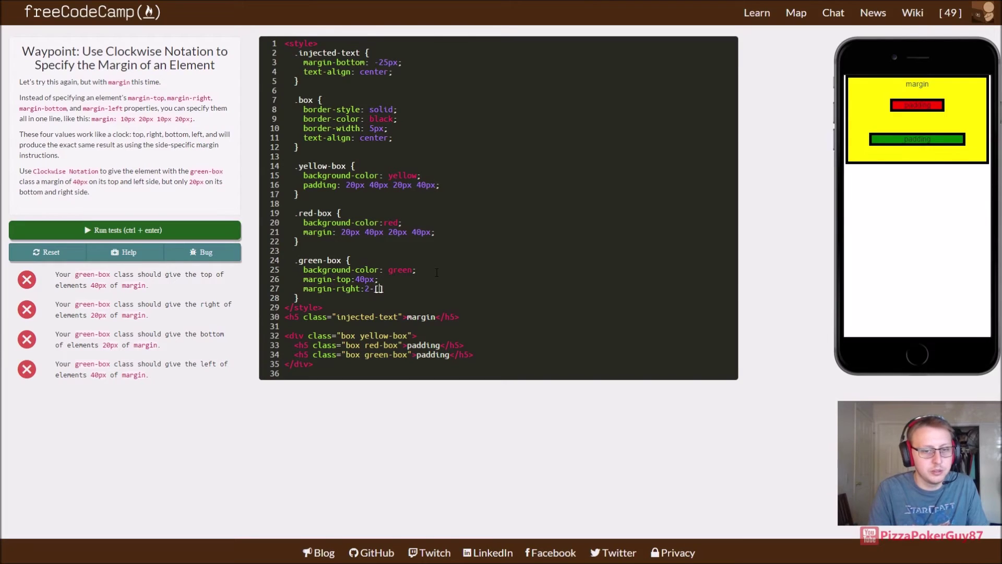
pyautogui.press('BackSpace')
pyautogui.write('20px')
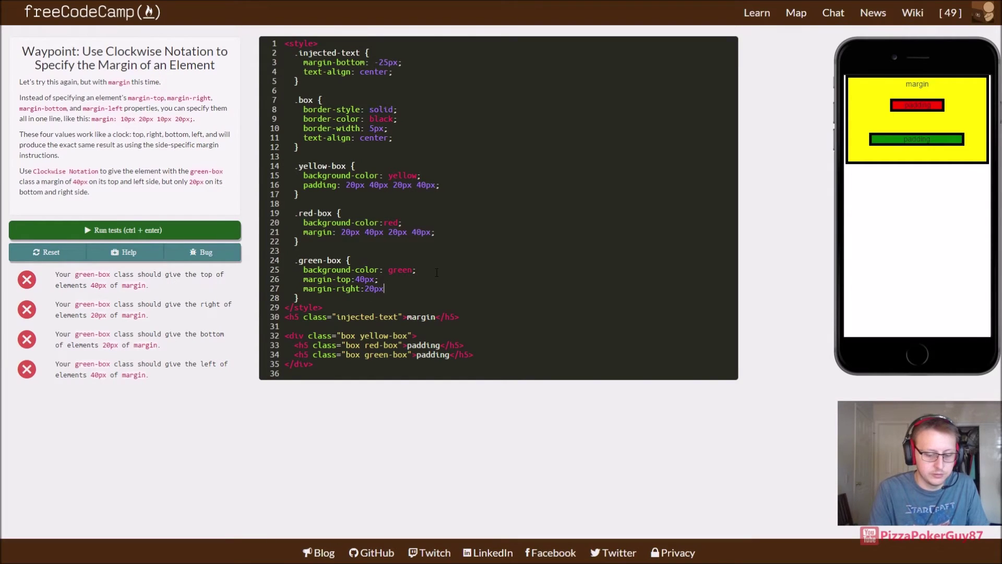
pyautogui.write(';')
pyautogui.press('Return')
pyautogui.write('mar')
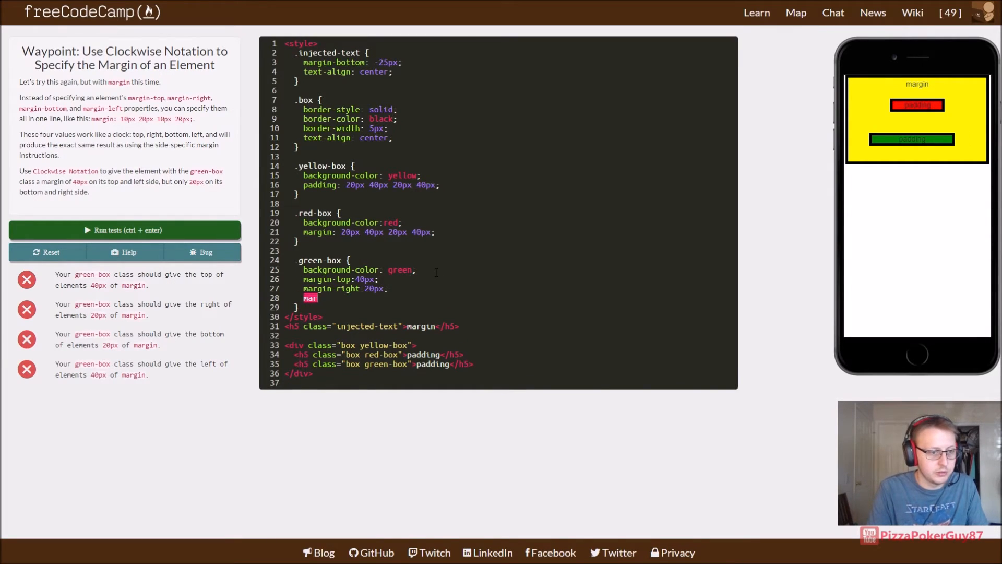
pyautogui.write('gin')
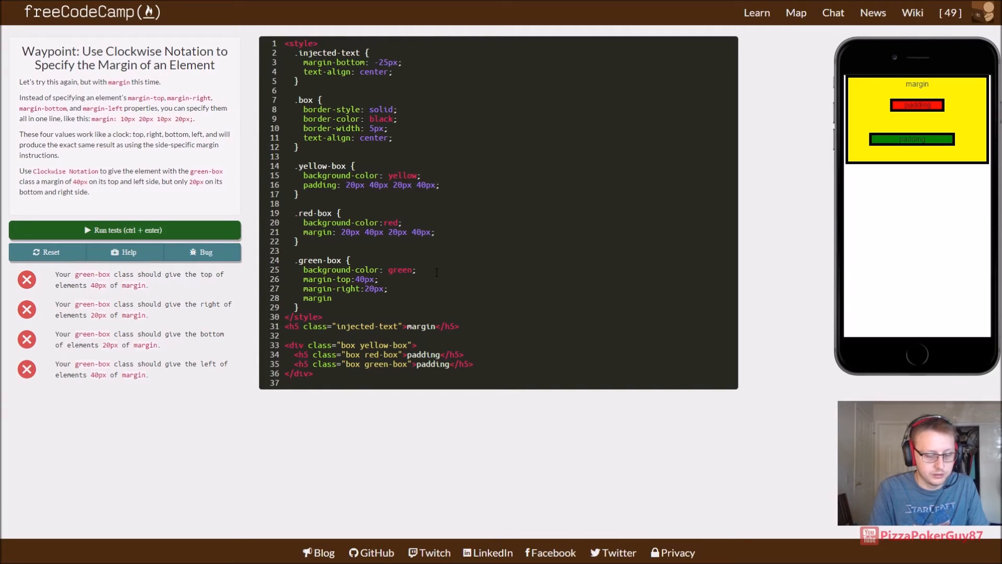
pyautogui.write('-bottom:')
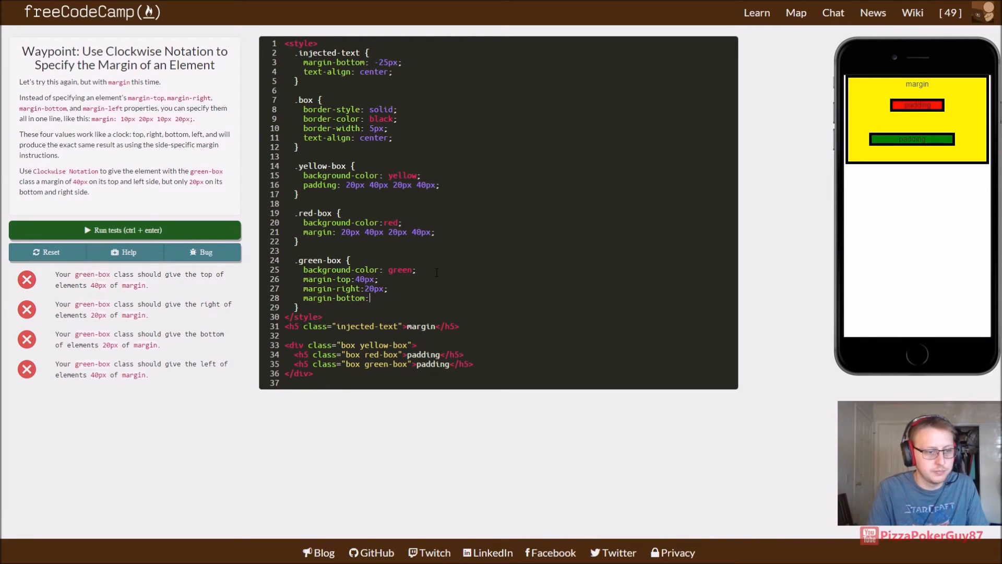
pyautogui.write('20px;')
pyautogui.press('Return')
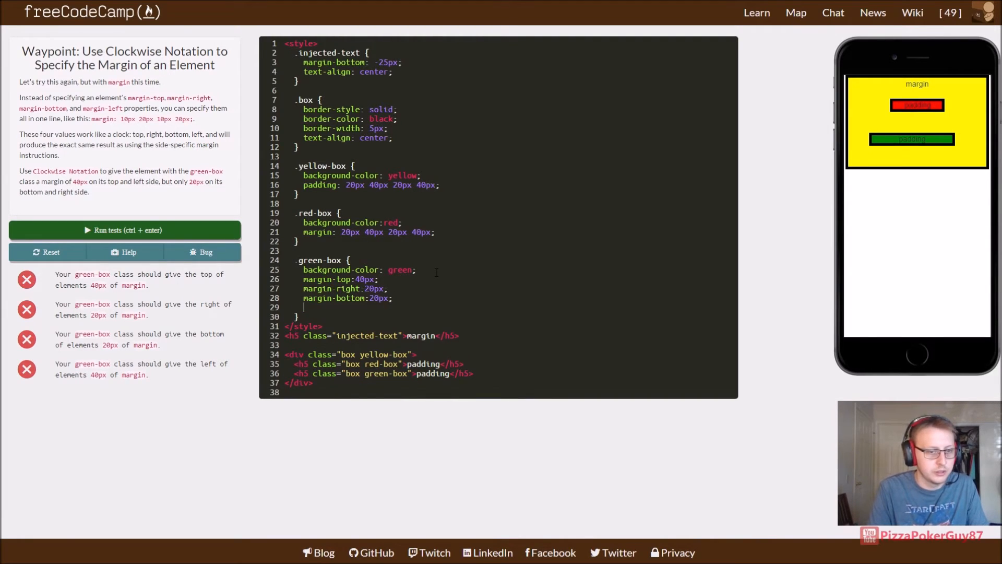
pyautogui.write('margin-')
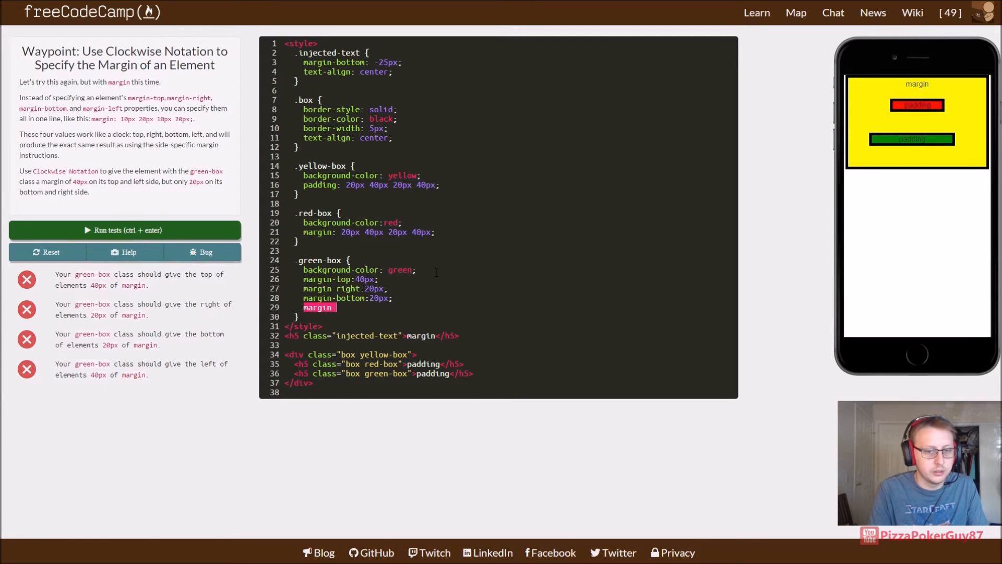
pyautogui.write('left:4')
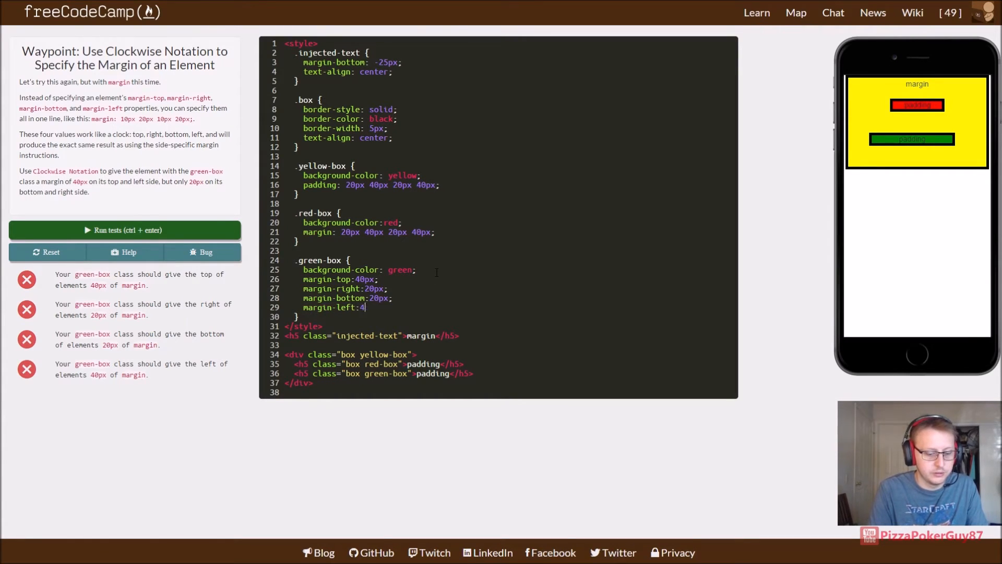
pyautogui.write('0px;')
pyautogui.click(171, 229)
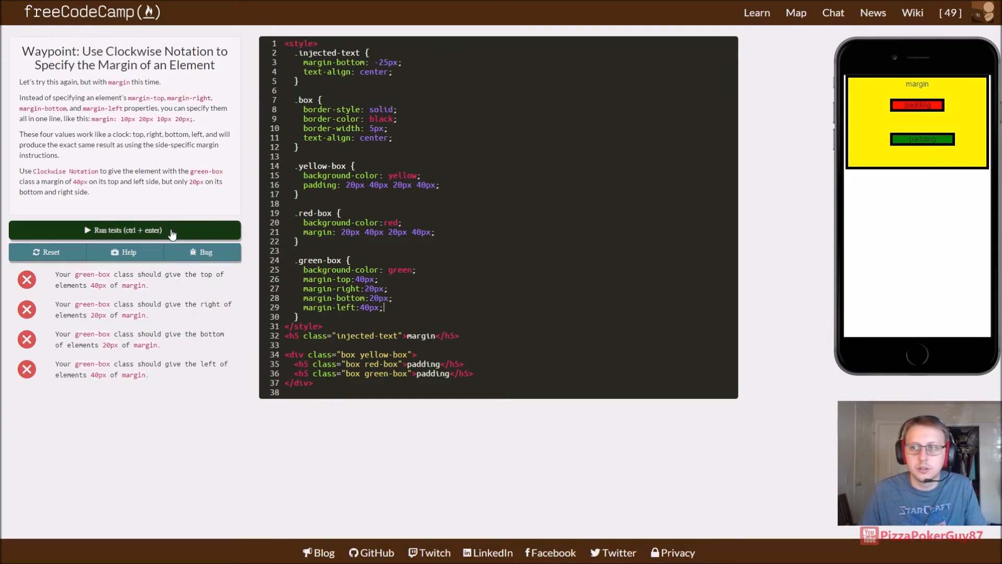
pyautogui.click(497, 191)
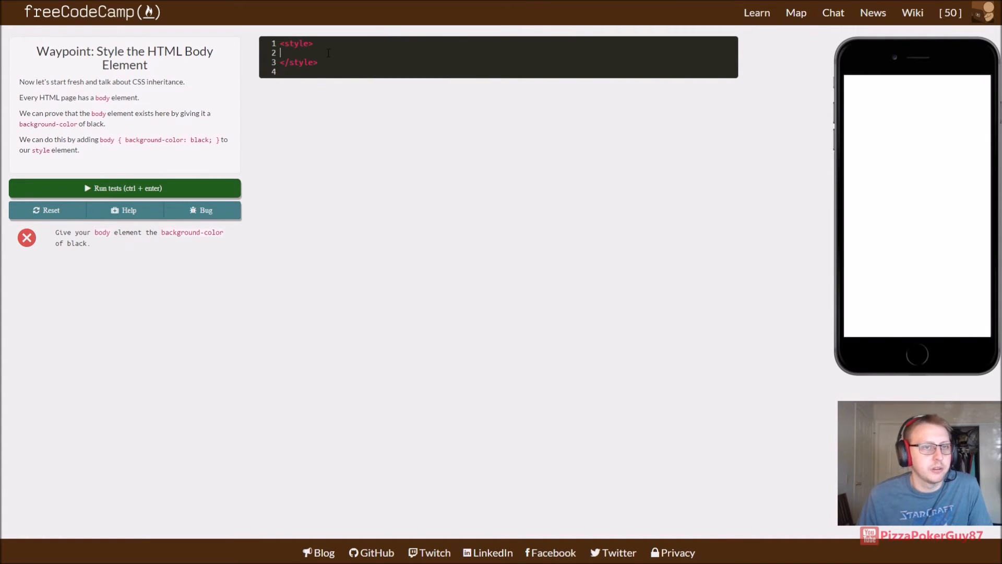
pyautogui.write('body')
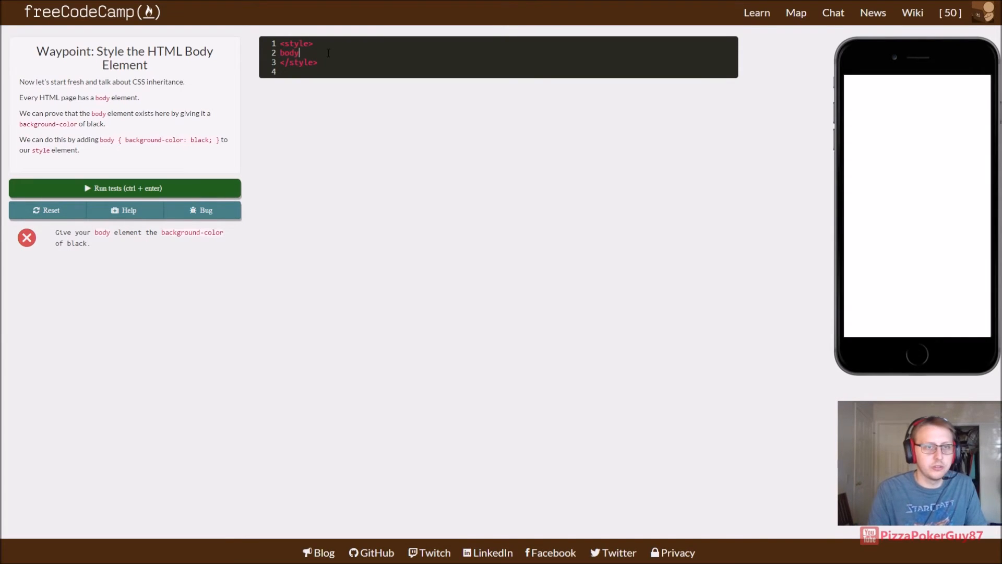
pyautogui.write('{')
# - Write body { background-color: black; } in the style block and run the tests
pyautogui.press('Return')
pyautogui.press('Return')
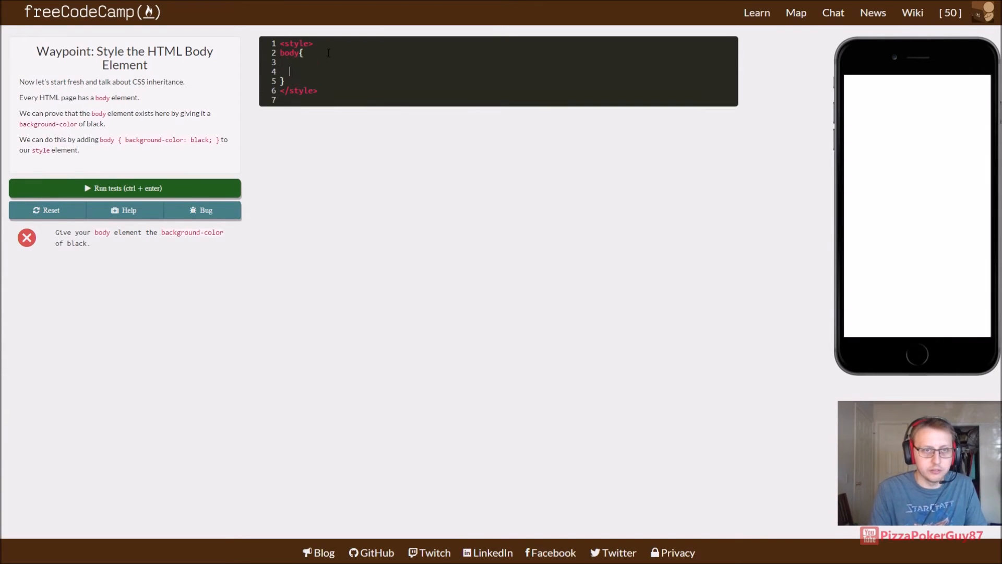
pyautogui.press('BackSpace')
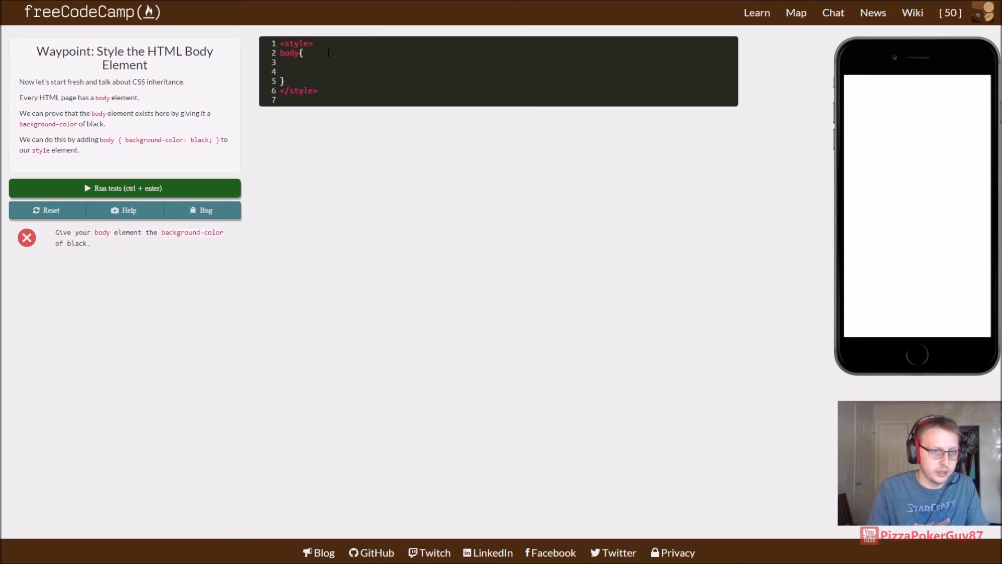
pyautogui.press('BackSpace')
pyautogui.write('background')
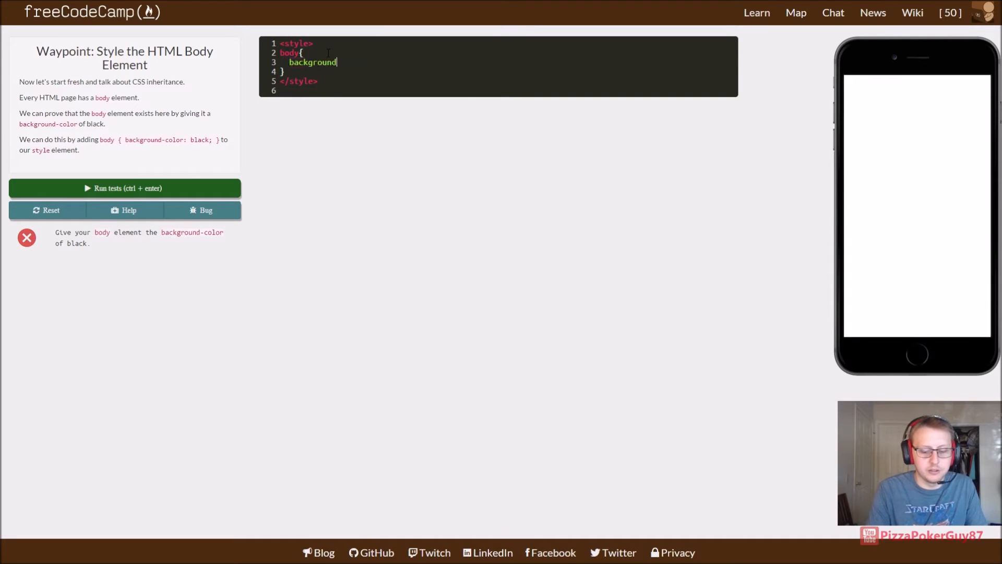
pyautogui.write('-color:blac')
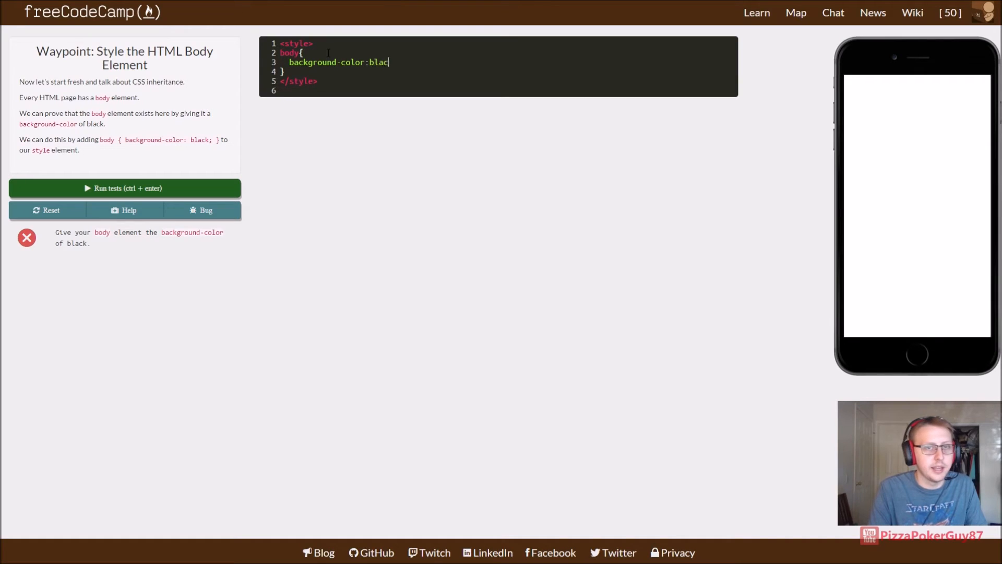
pyautogui.write('k;')
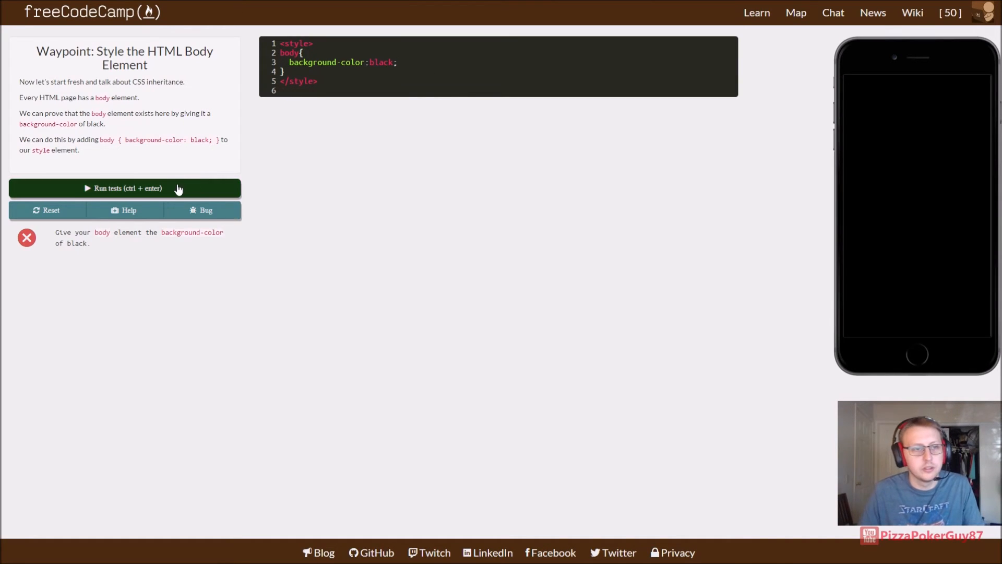
pyautogui.click(178, 190)
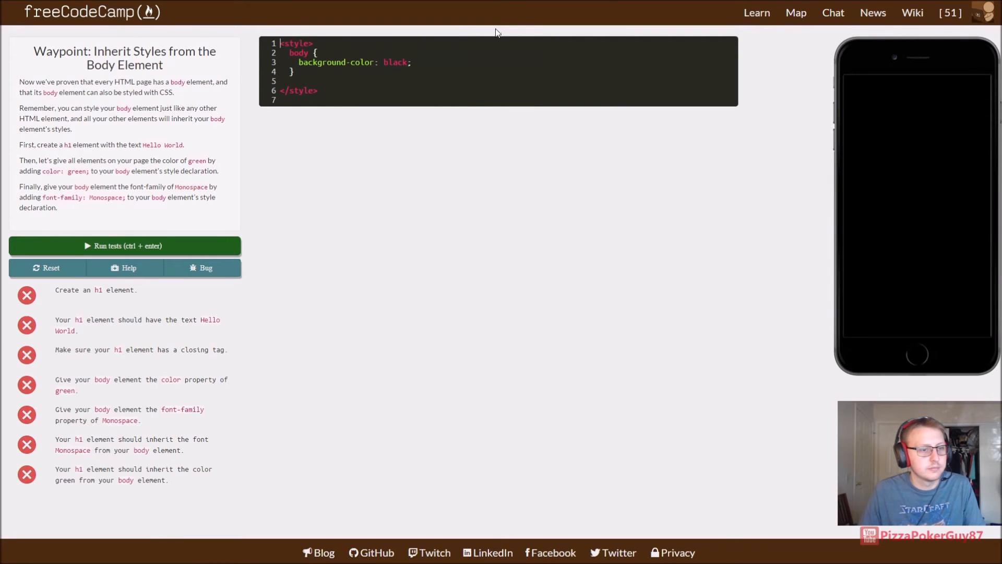
# - Start the heading inside the style block by mistake and erase the stray text
pyautogui.click(478, 70)
pyautogui.press('Return')
pyautogui.press('Return')
pyautogui.press('Up')
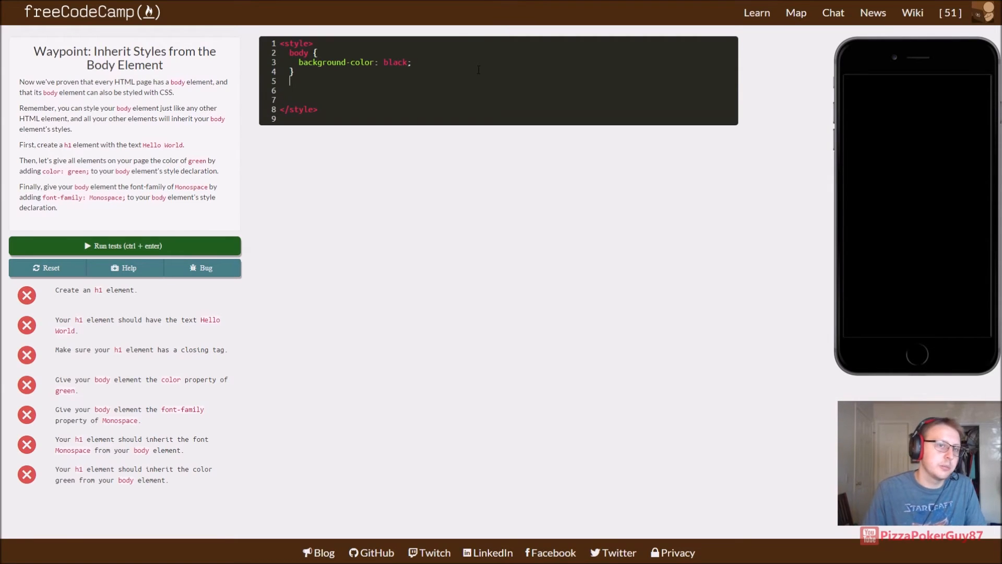
pyautogui.press('Down')
pyautogui.write('h1')
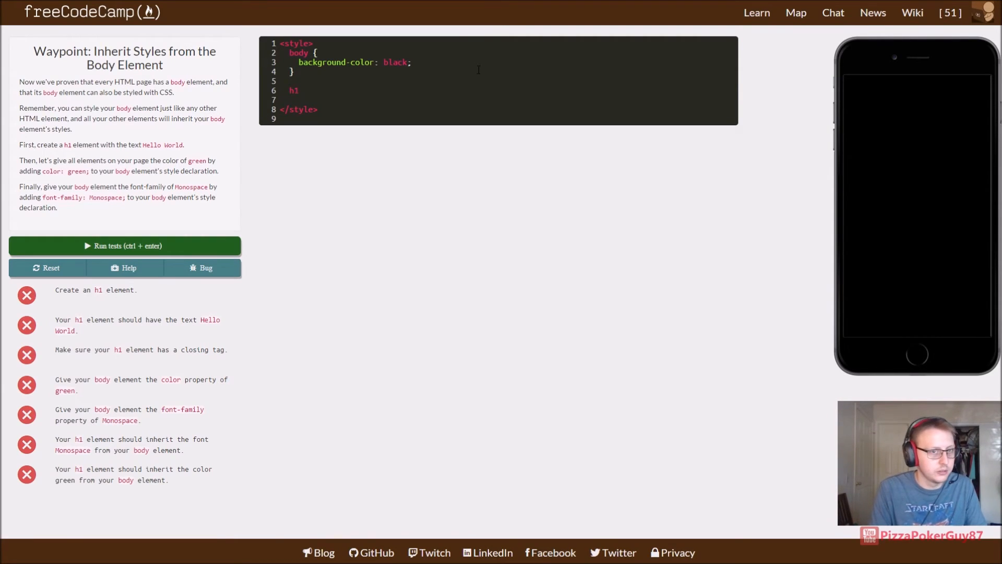
pyautogui.press('BackSpace')
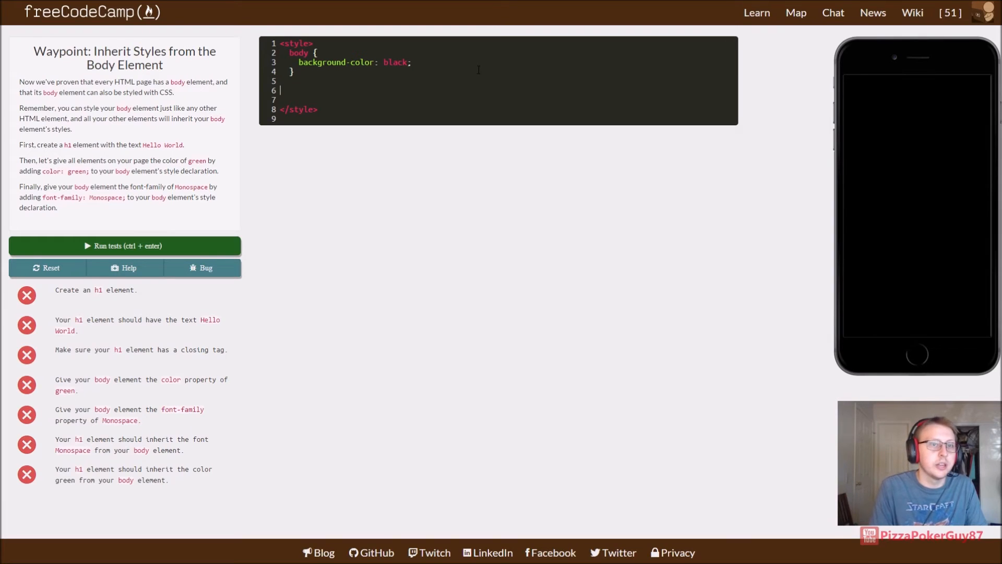
pyautogui.press('Delete')
# - Add <h1>Hello World</h1> below the closing style tag
pyautogui.click(359, 104)
pyautogui.press('Return')
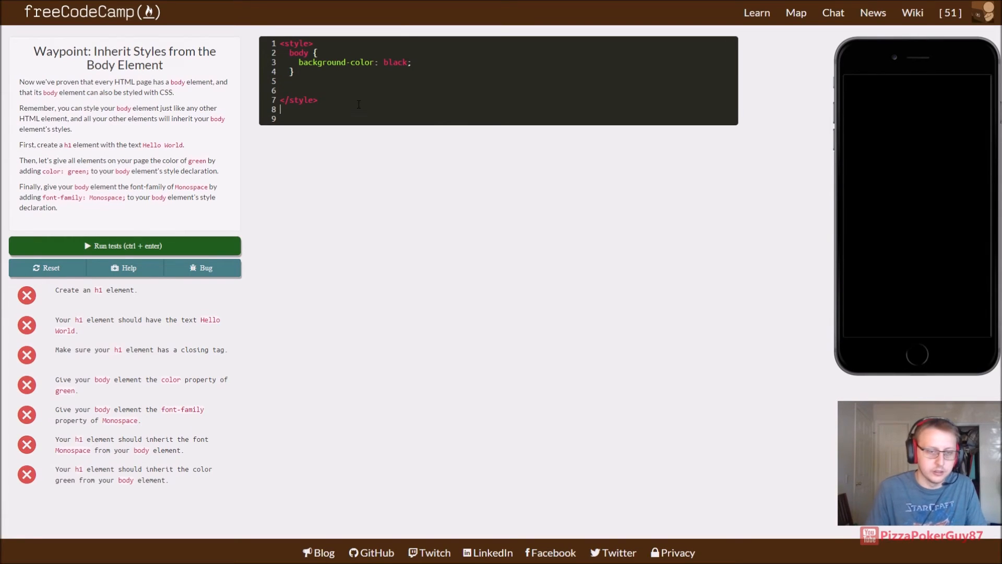
pyautogui.press('Return')
pyautogui.write('h1>')
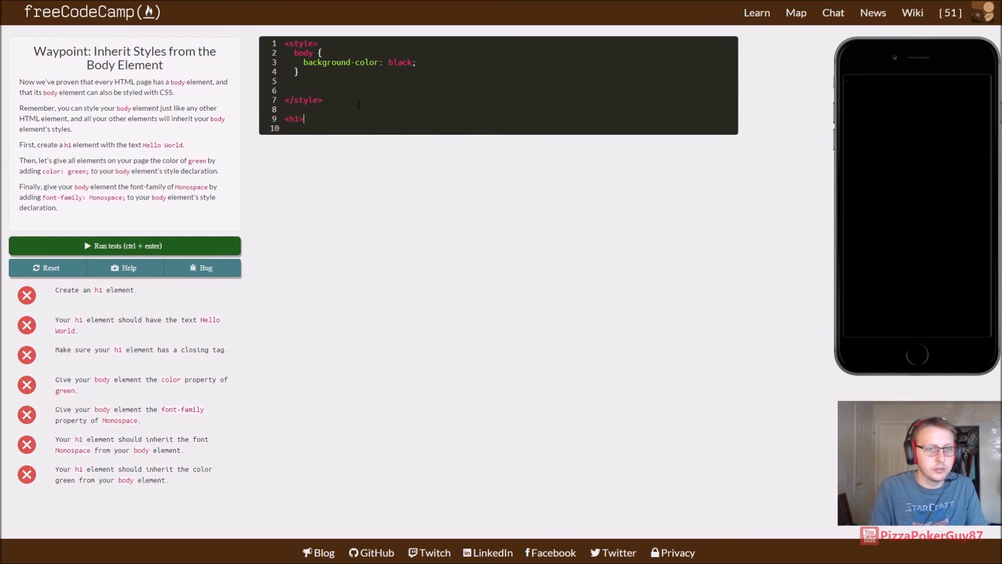
pyautogui.write('</h1>')
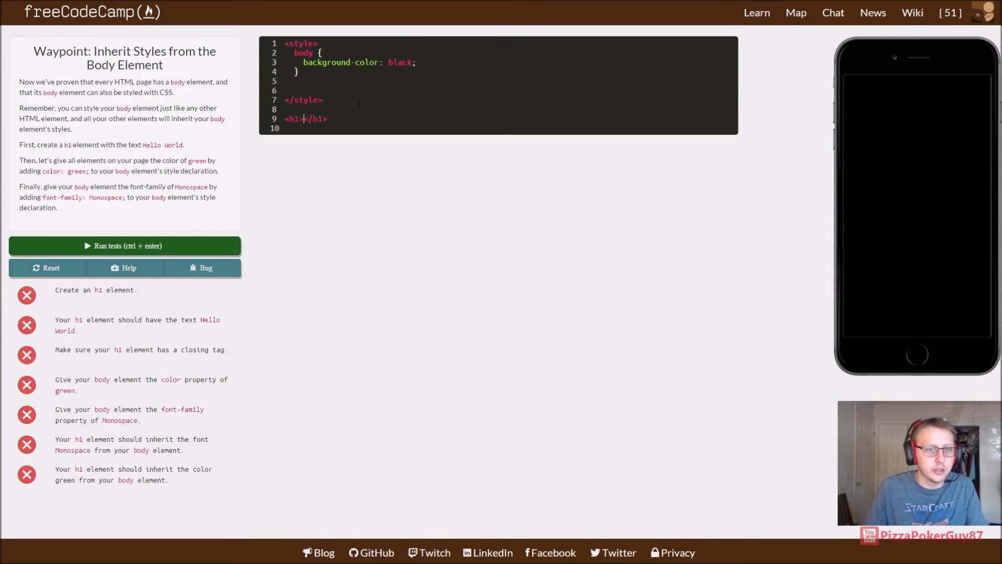
pyautogui.write('Hello Wo')
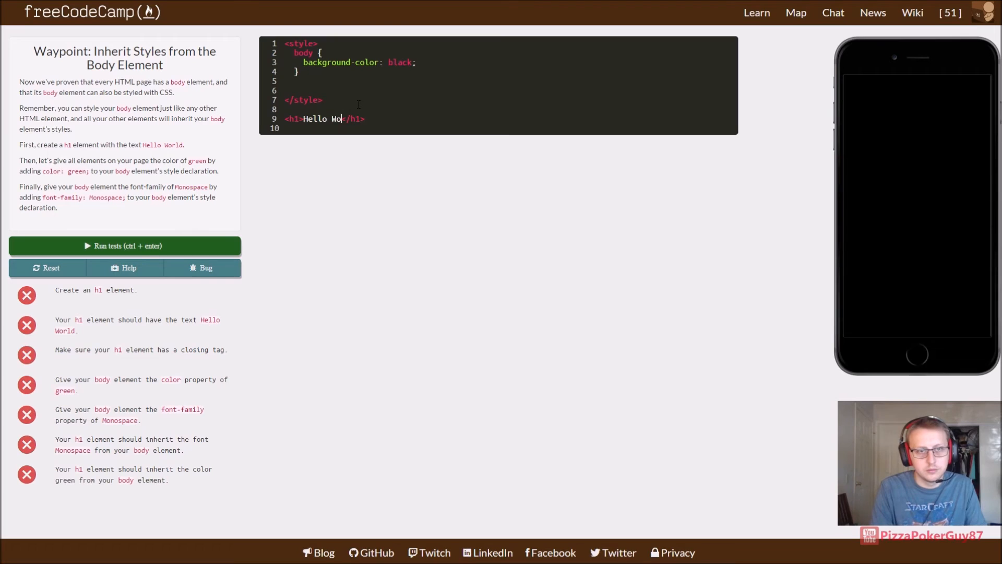
pyautogui.write('rld')
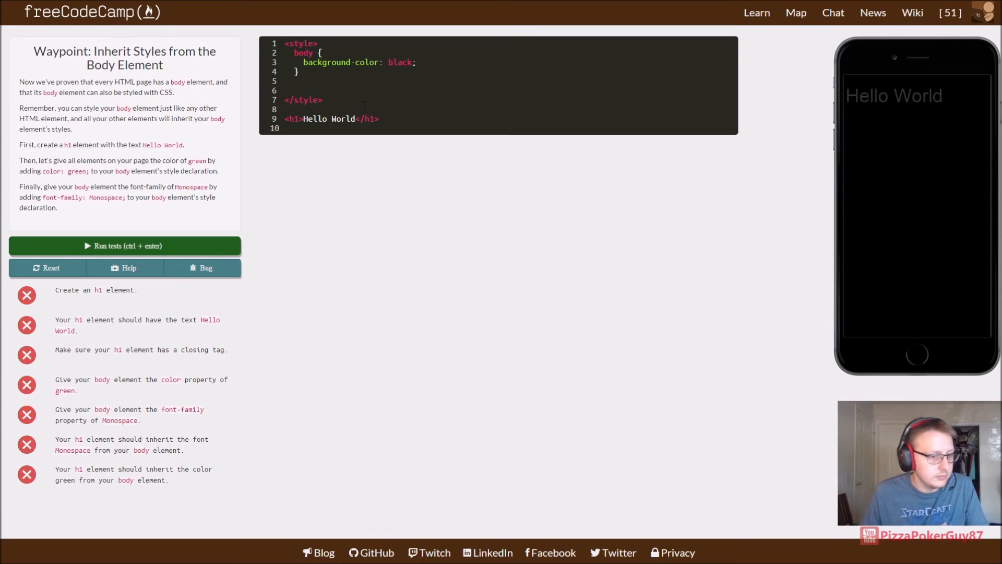
pyautogui.click(399, 62)
# - Set the body rule's colour to green and add font-family: Monospace without quotes
pyautogui.doubleClick(399, 62)
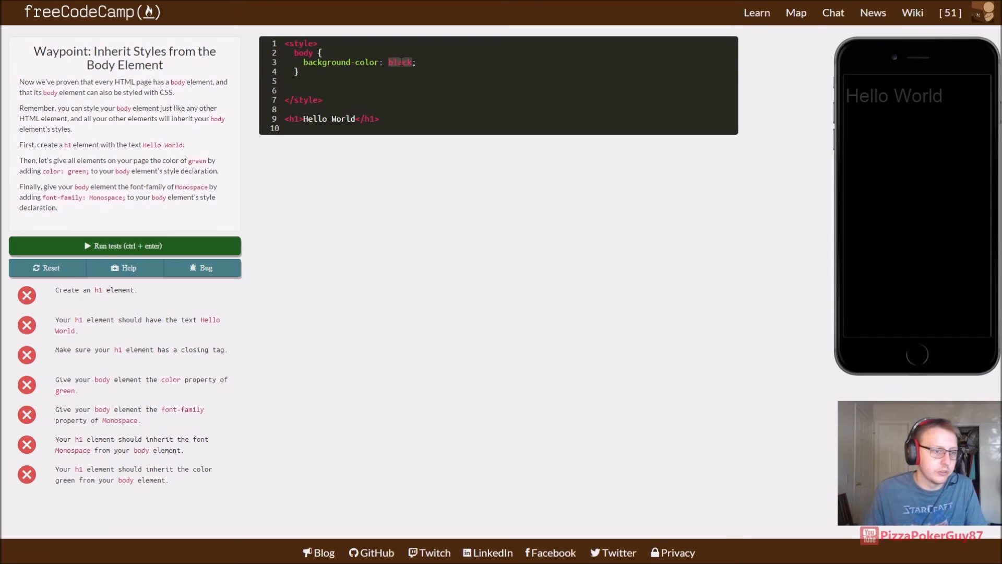
pyautogui.write('grou')
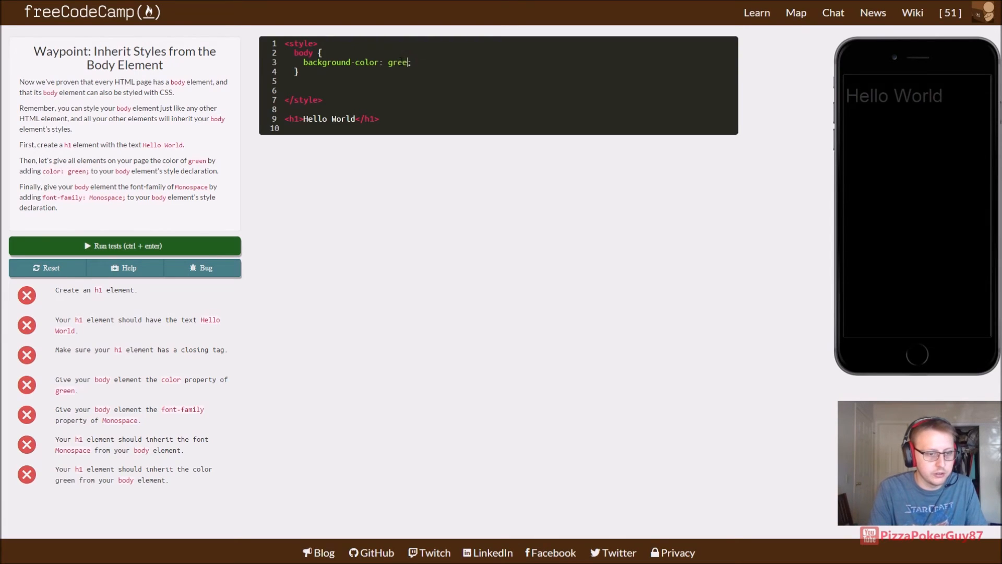
pyautogui.write('n')
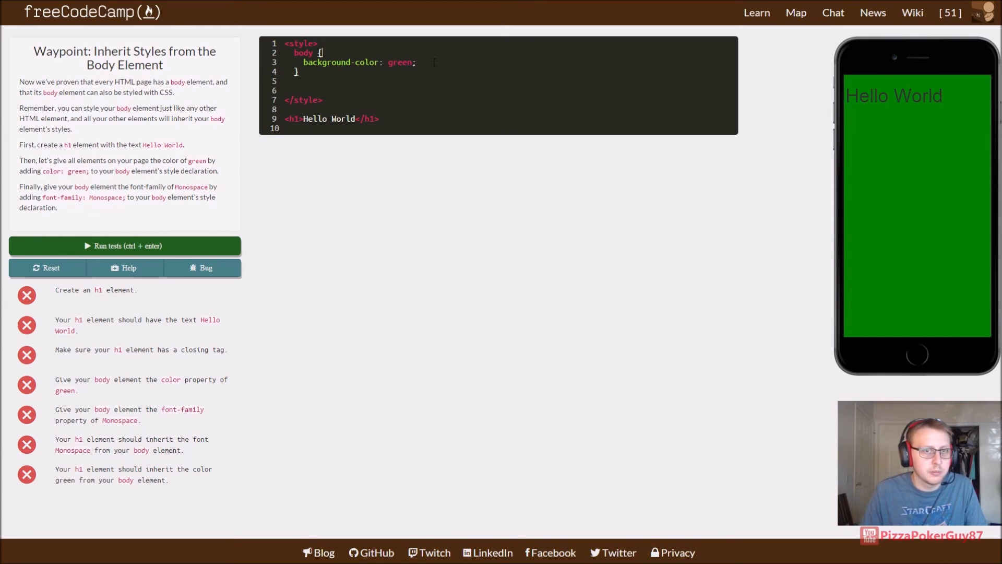
pyautogui.press('Return')
pyautogui.write('font-')
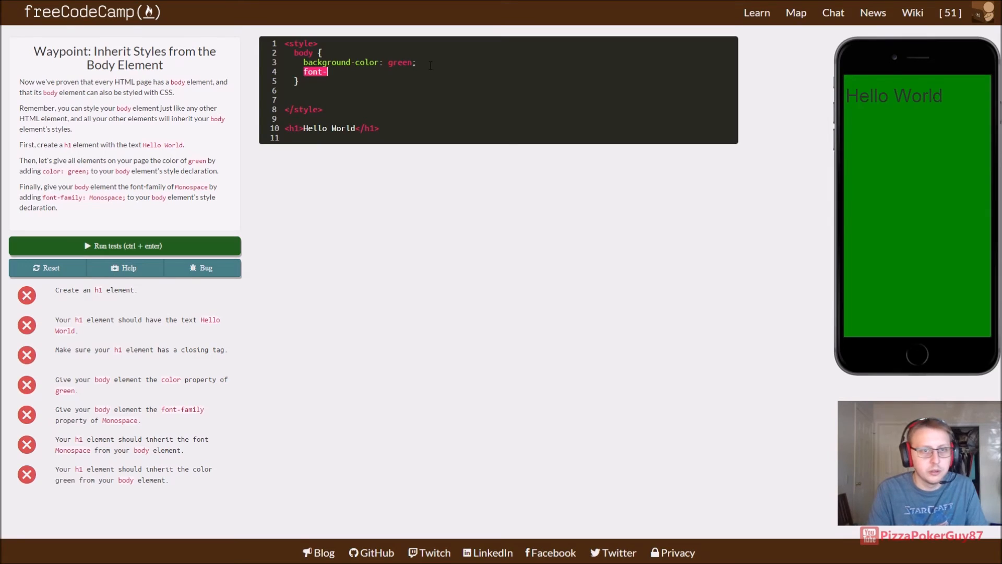
pyautogui.write('famil;y')
pyautogui.write('y')
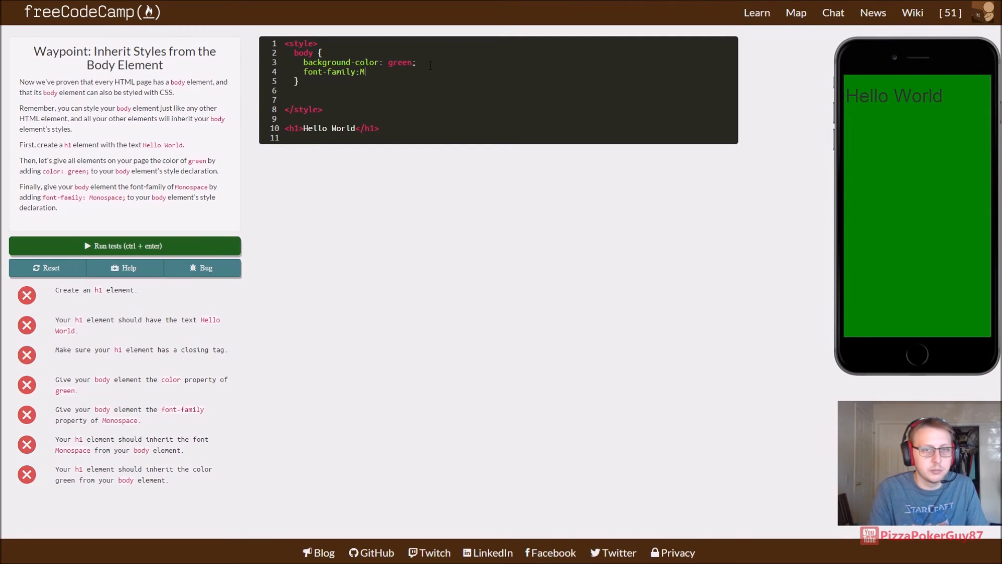
pyautogui.write('Mono')
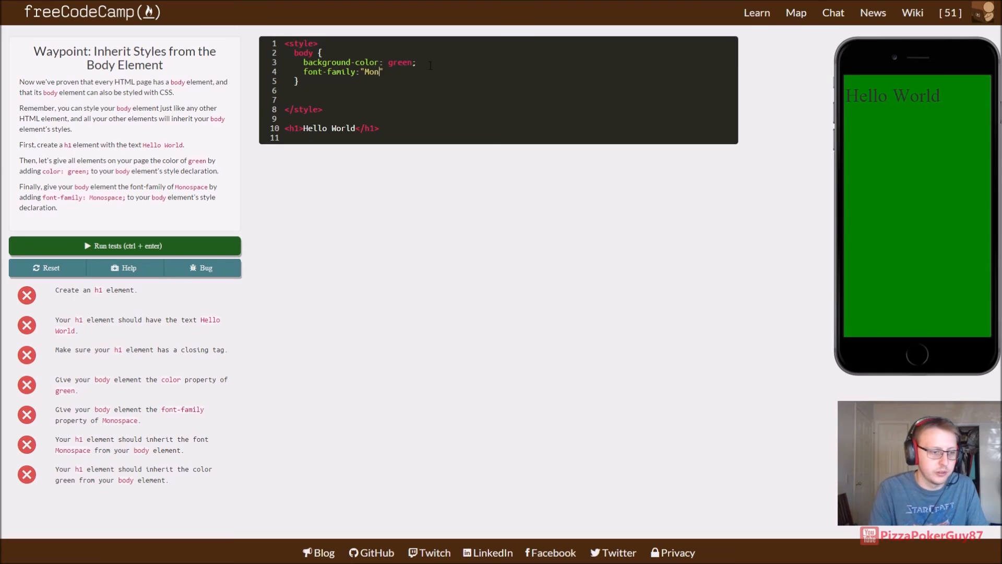
pyautogui.write('Sp')
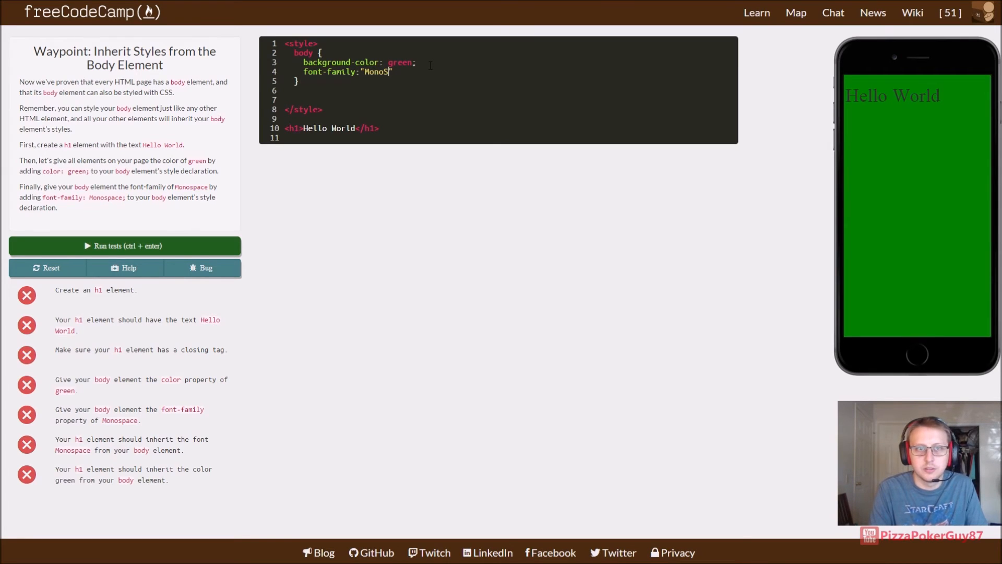
pyautogui.write('space"')
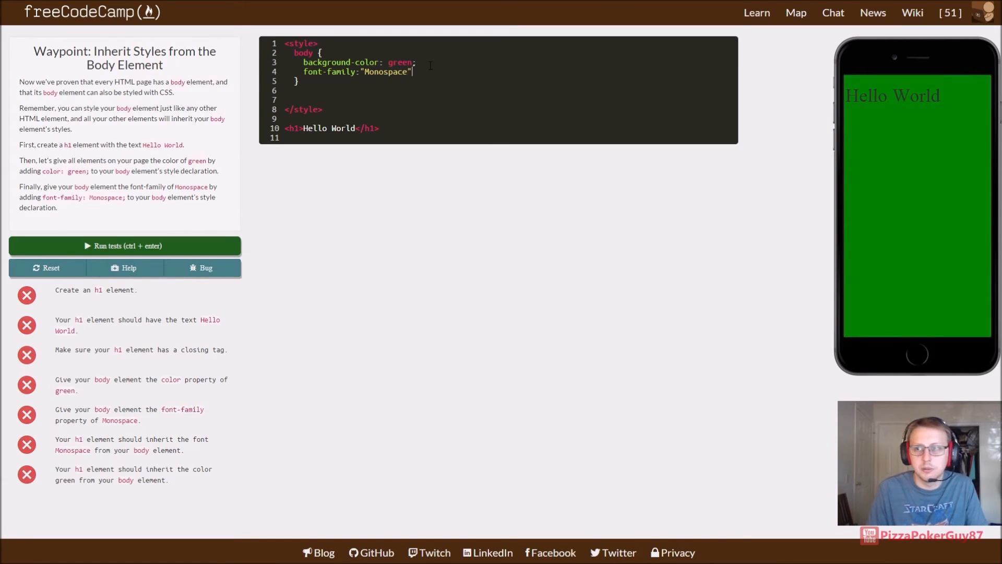
pyautogui.press('BackSpace')
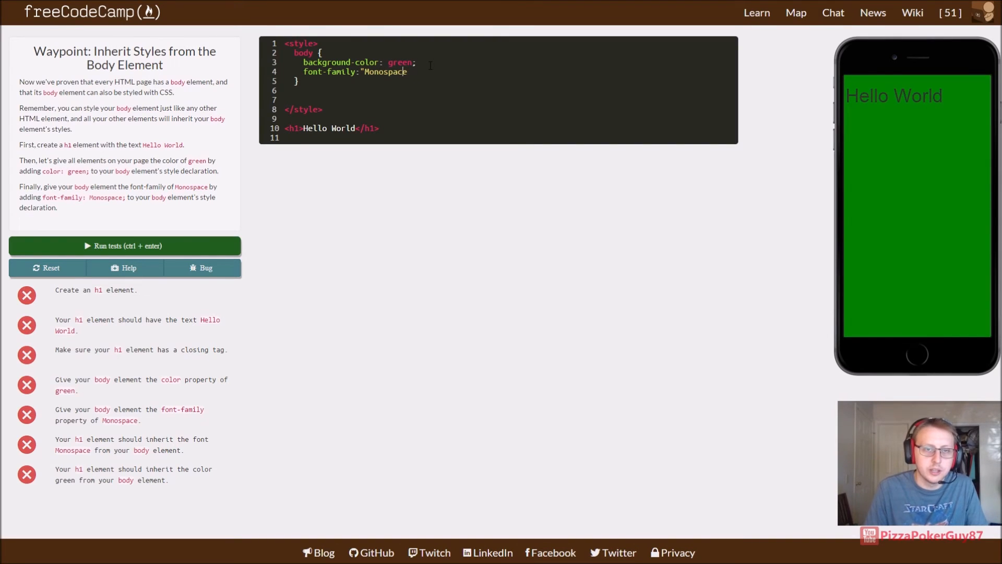
pyautogui.press('BackSpace')
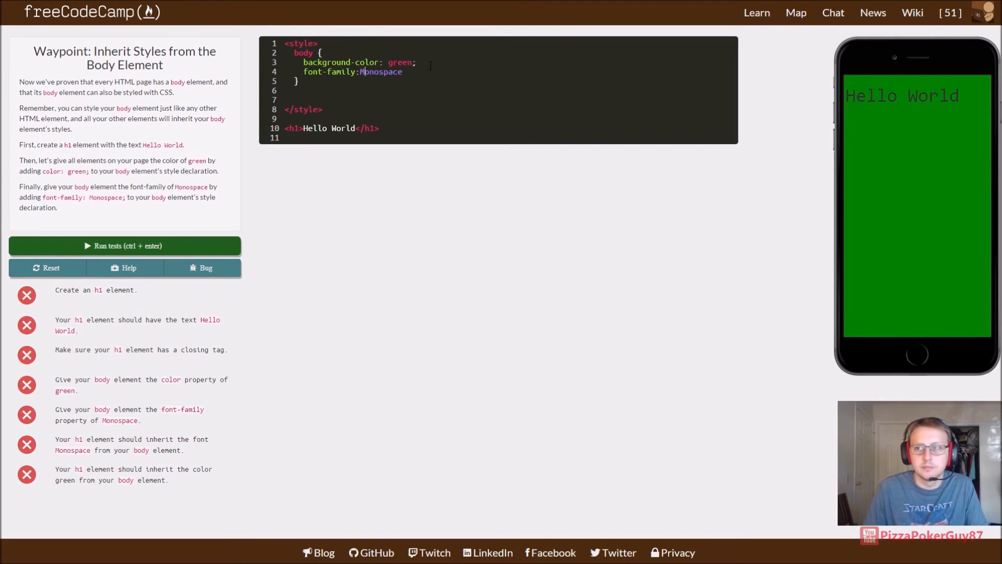
pyautogui.write(';')
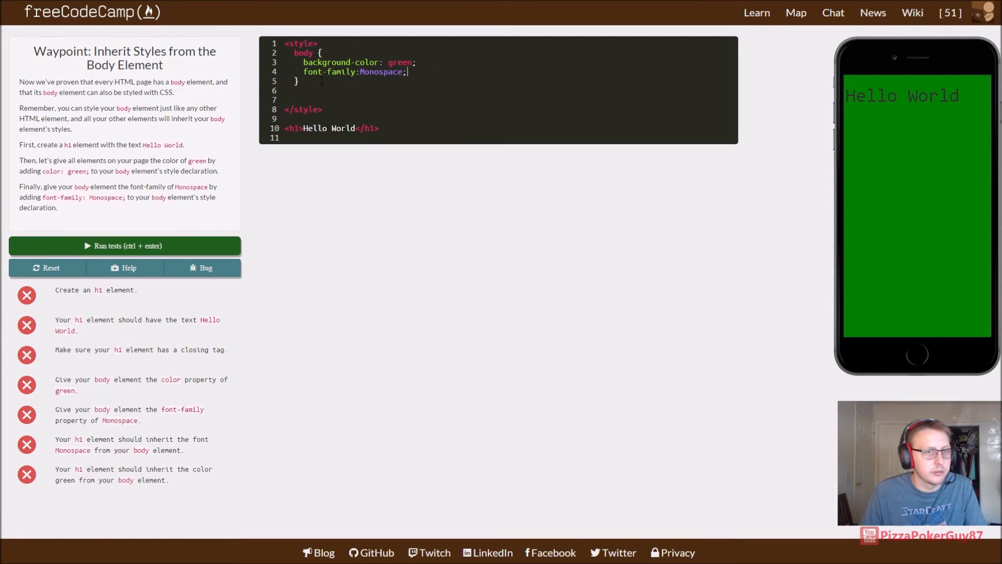
pyautogui.click(317, 53)
pyautogui.write('h1')
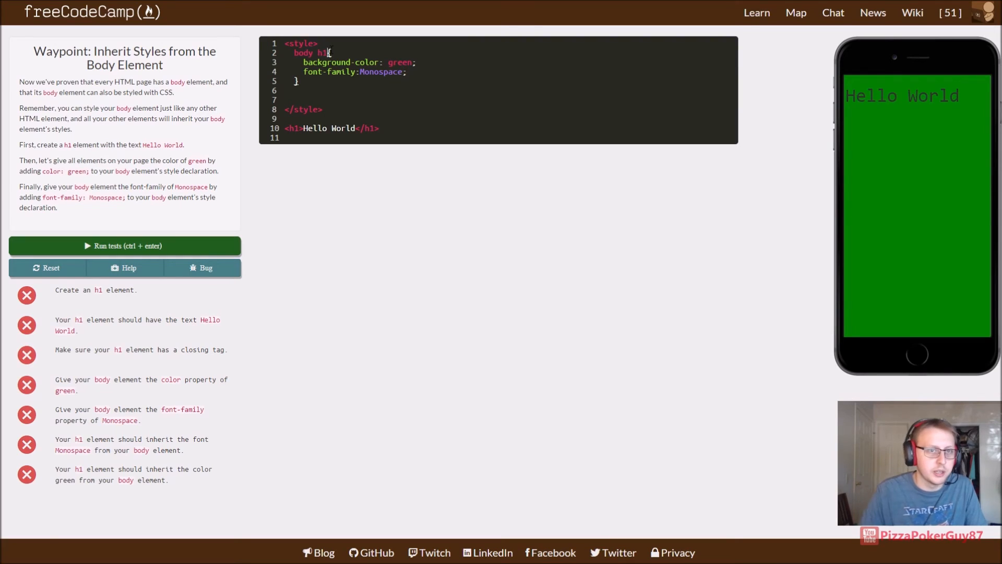
pyautogui.press('BackSpace')
pyautogui.press('BackSpace')
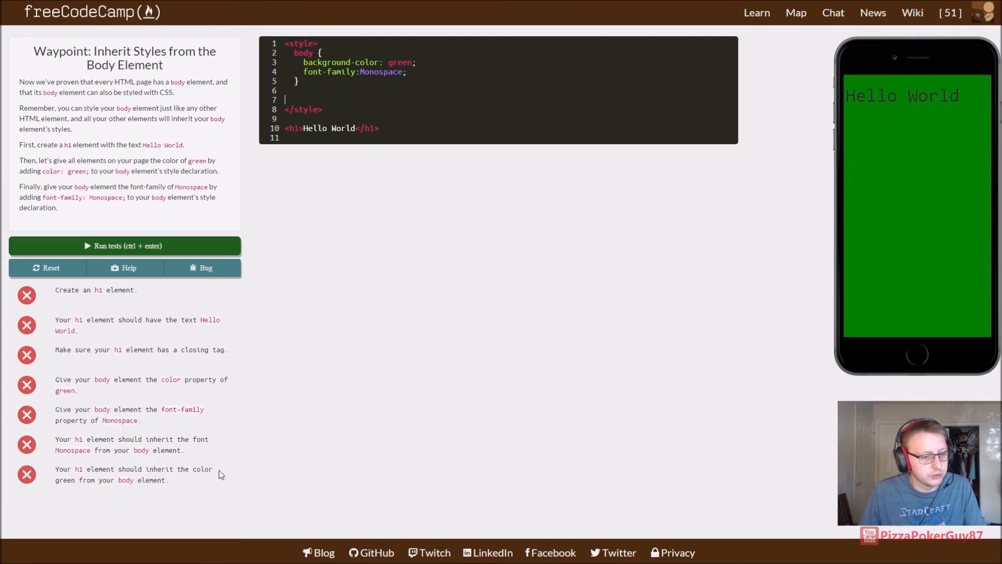
# - Fix the property to color: green, rerun the tests until all pass, and submit
pyautogui.click(149, 247)
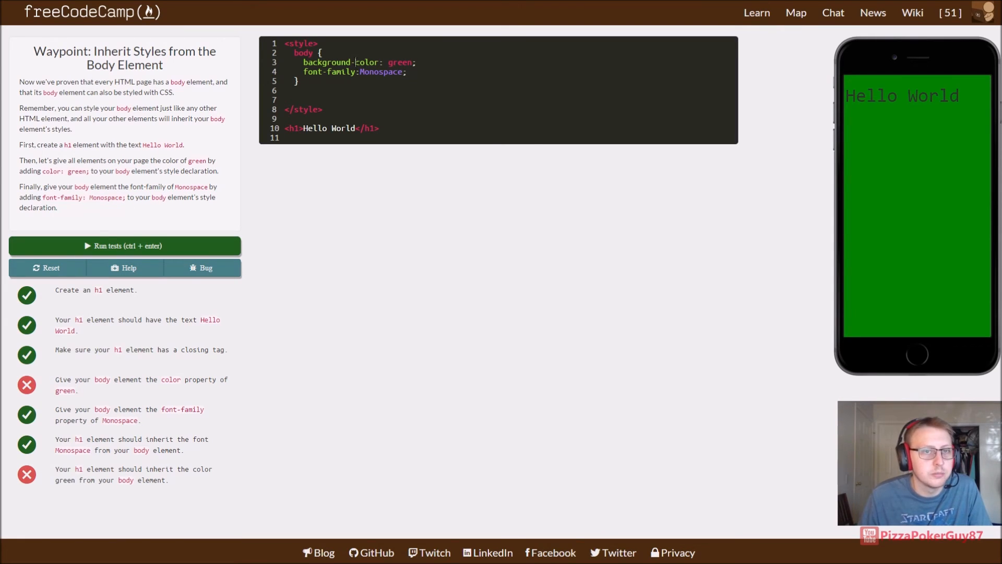
pyautogui.press('BackSpace')
pyautogui.press('BackSpace')
pyautogui.press('BackSpace')
pyautogui.press('BackSpace')
pyautogui.press('BackSpace')
pyautogui.press('BackSpace')
pyautogui.press('BackSpace')
pyautogui.press('BackSpace')
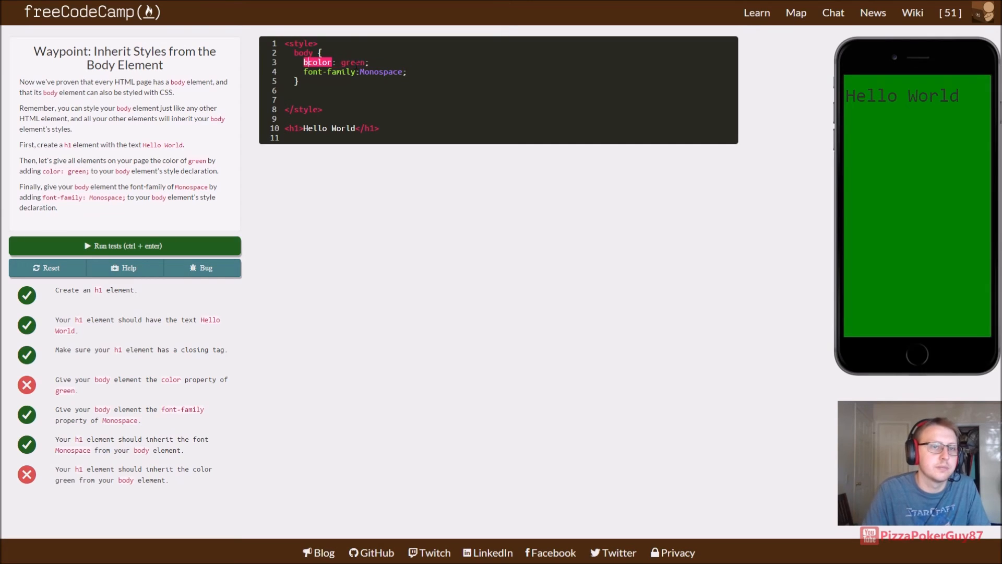
pyautogui.press('BackSpace')
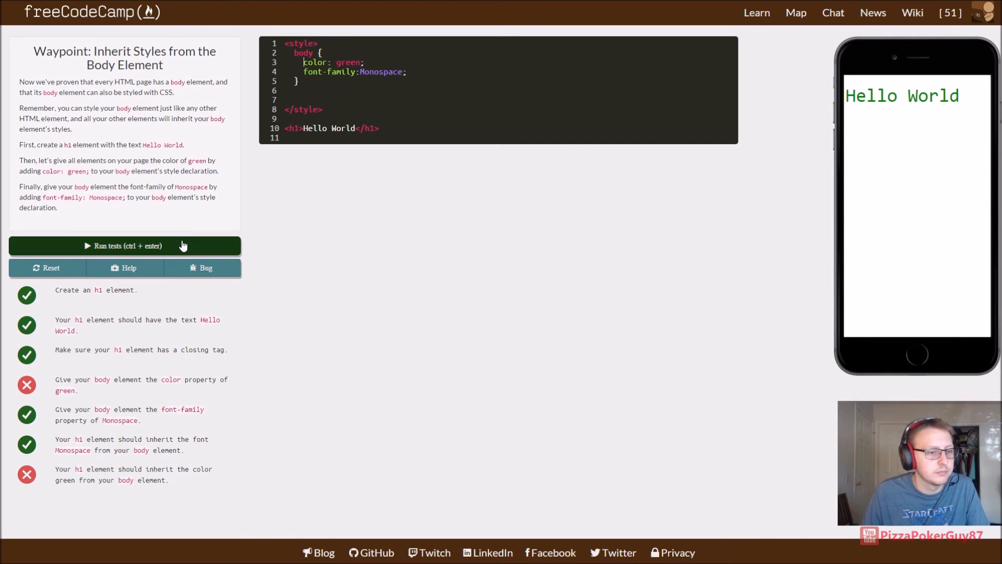
pyautogui.click(182, 246)
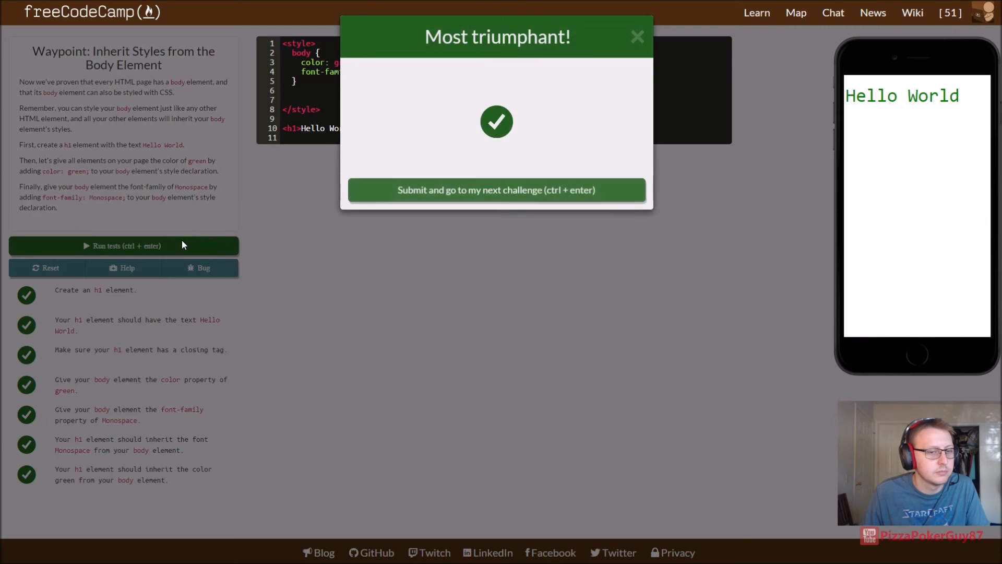
pyautogui.click(454, 190)
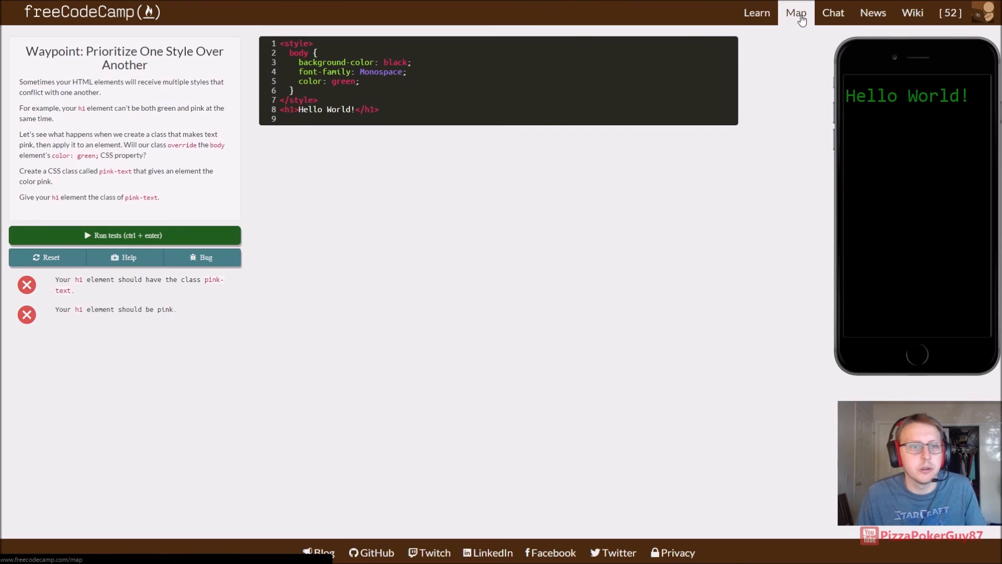
# - From the curriculum map's HTML5 and CSS list, open waypoint 49 Prioritize One Style Over Another
pyautogui.click(796, 12)
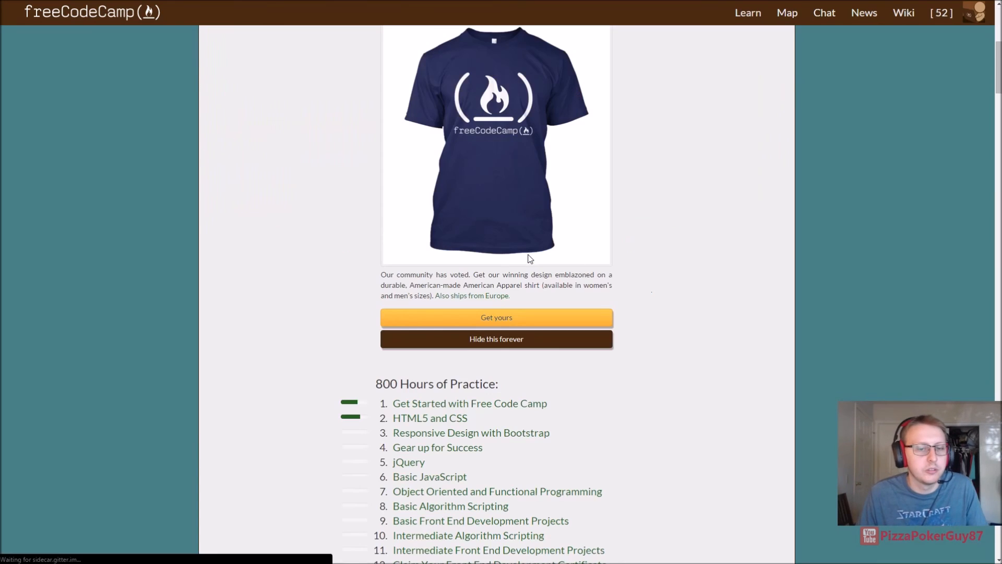
pyautogui.click(433, 417)
pyautogui.scroll(-5, 446, 360)
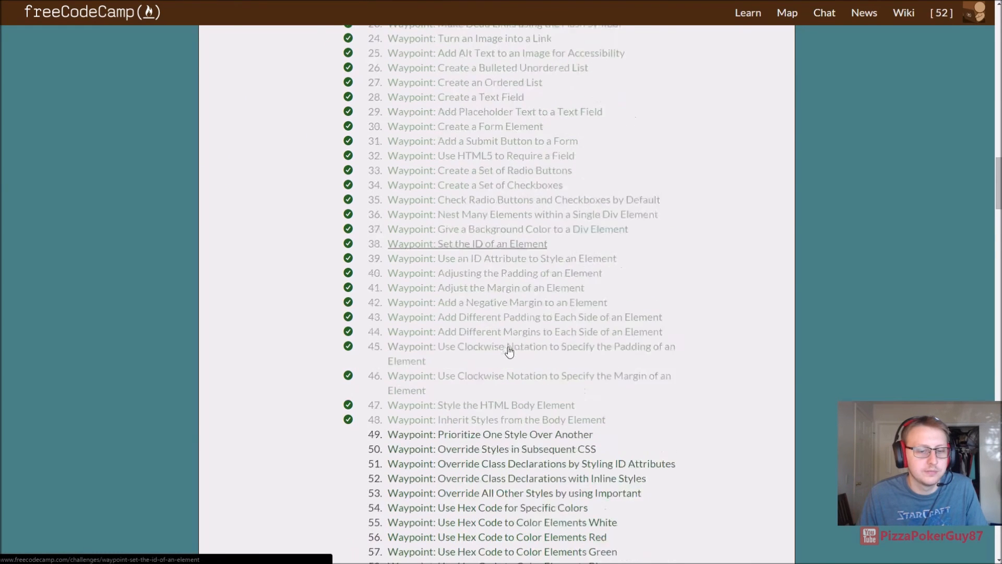
pyautogui.scroll(-1, 445, 361)
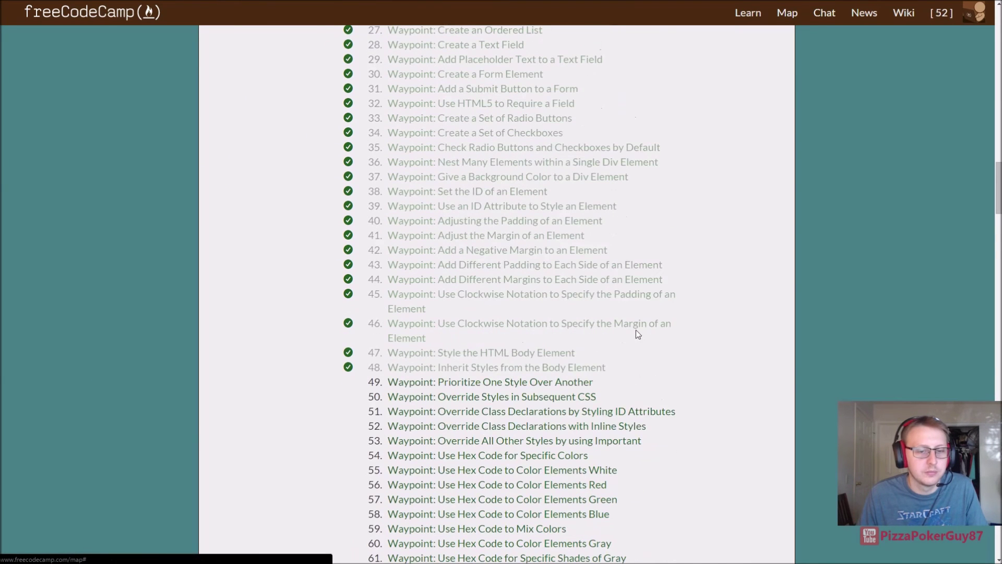
pyautogui.click(452, 381)
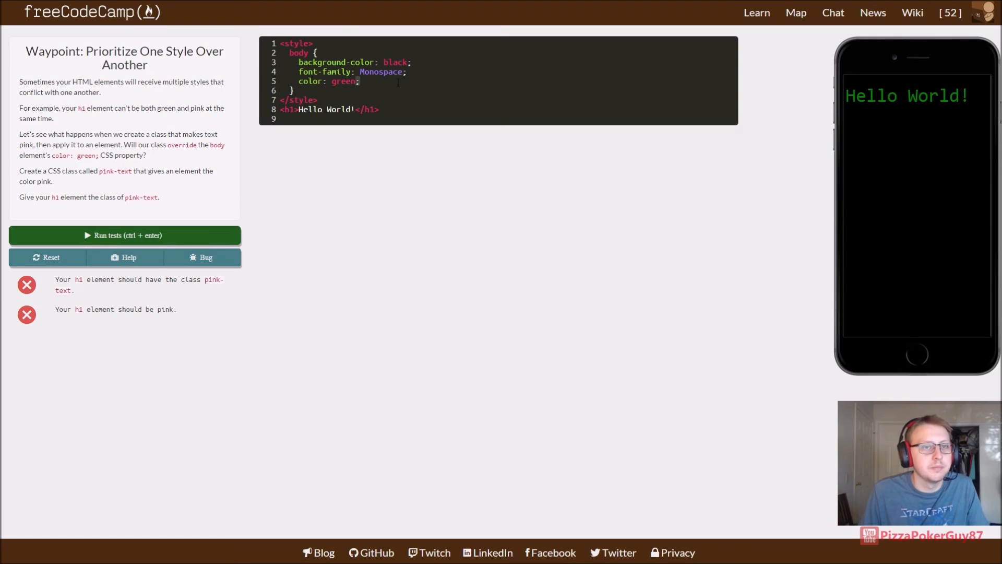
# - Add a .pink-text rule with color: pink below the body rule
pyautogui.click(302, 90)
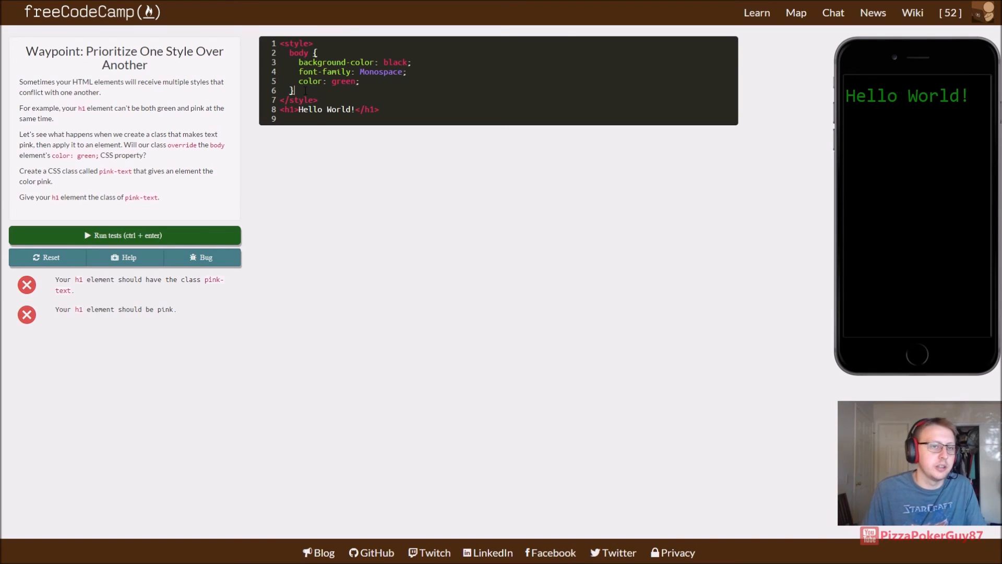
pyautogui.press('Return')
pyautogui.press('Return')
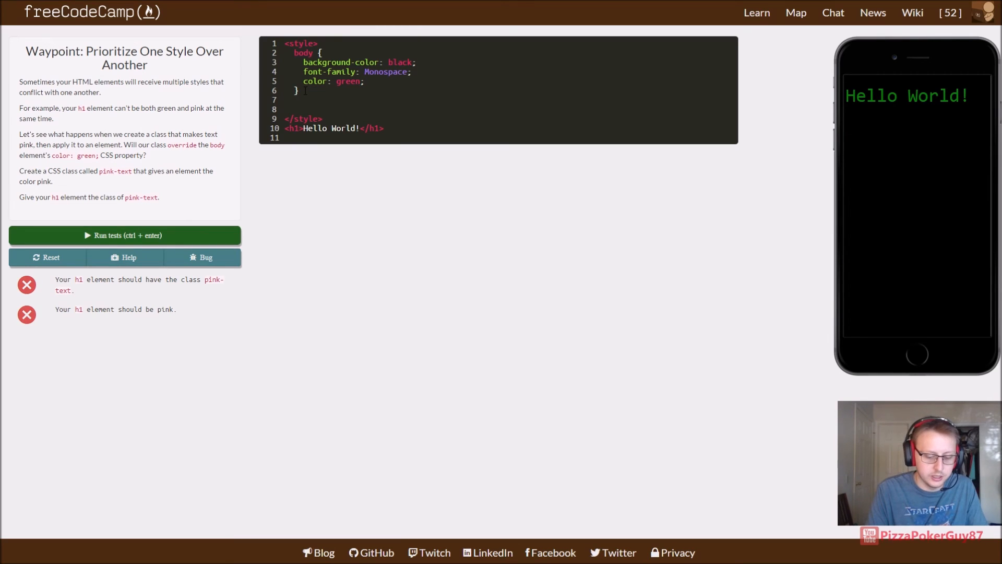
pyautogui.write('.pink-t')
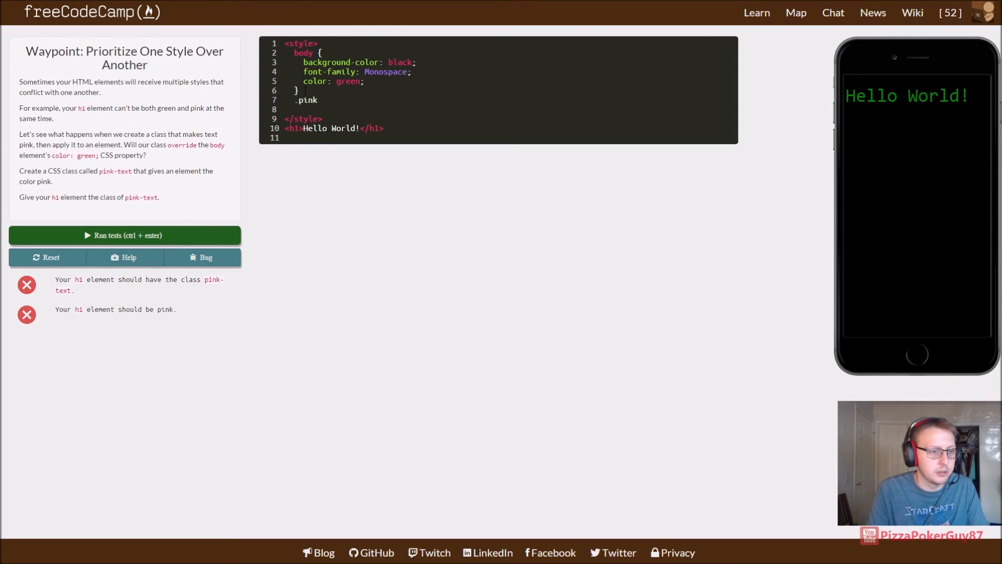
pyautogui.write('extP')
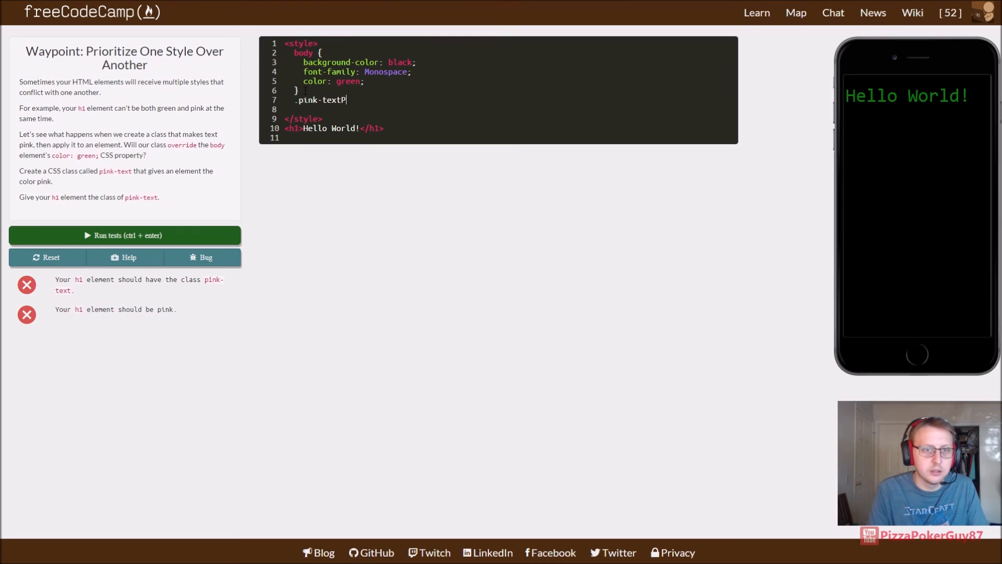
pyautogui.write('{')
pyautogui.press('Return')
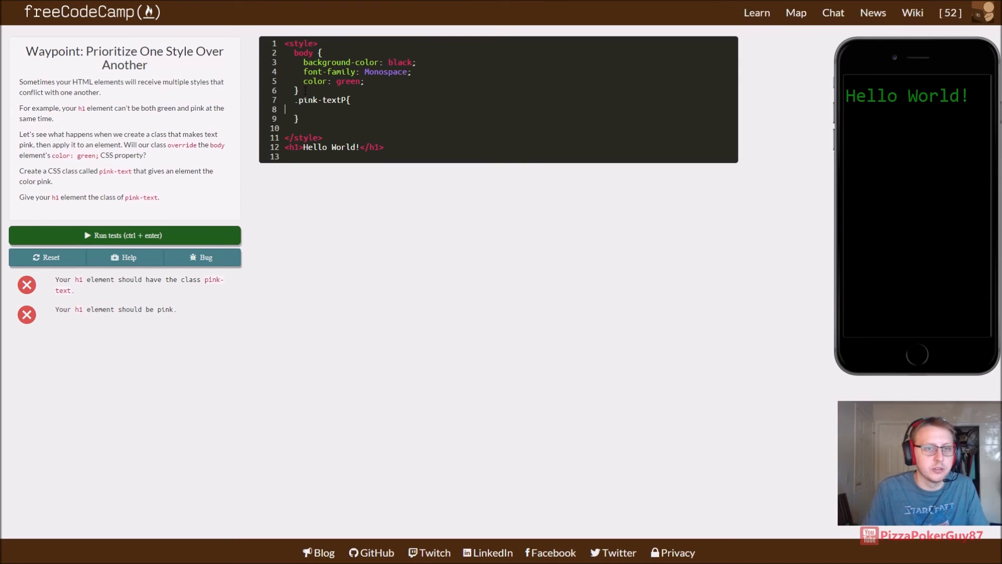
pyautogui.press('BackSpace')
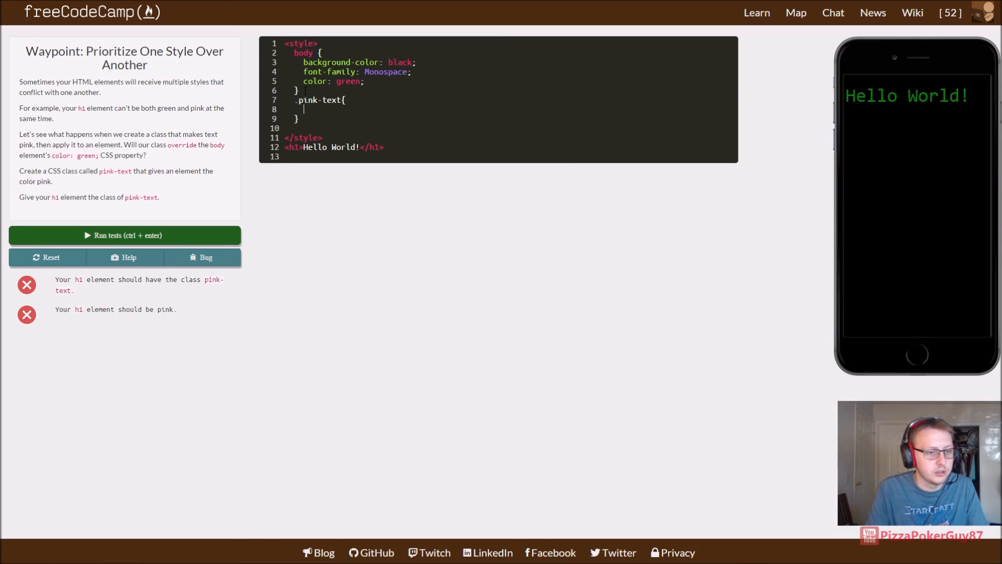
pyautogui.write('color:pin')
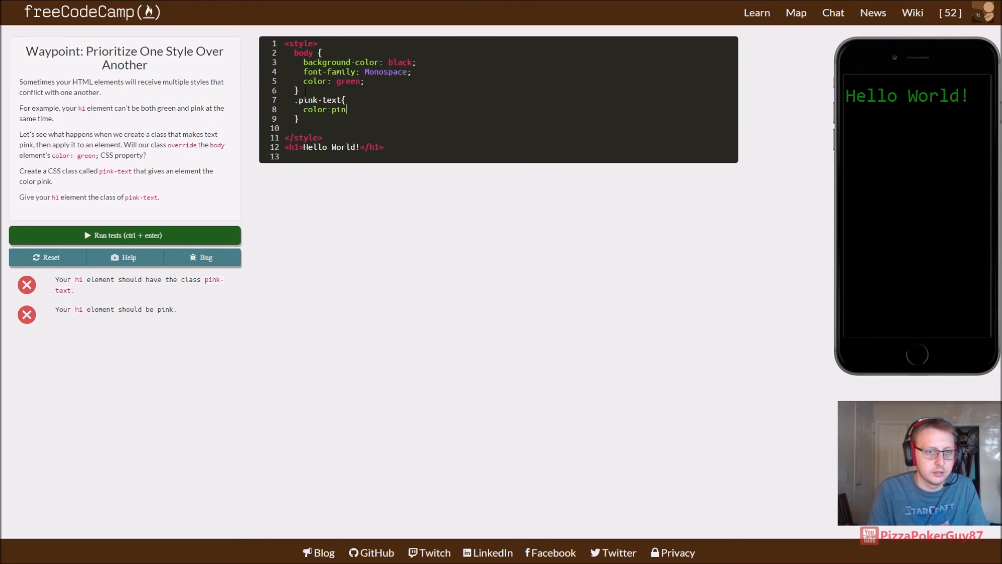
pyautogui.write('k;')
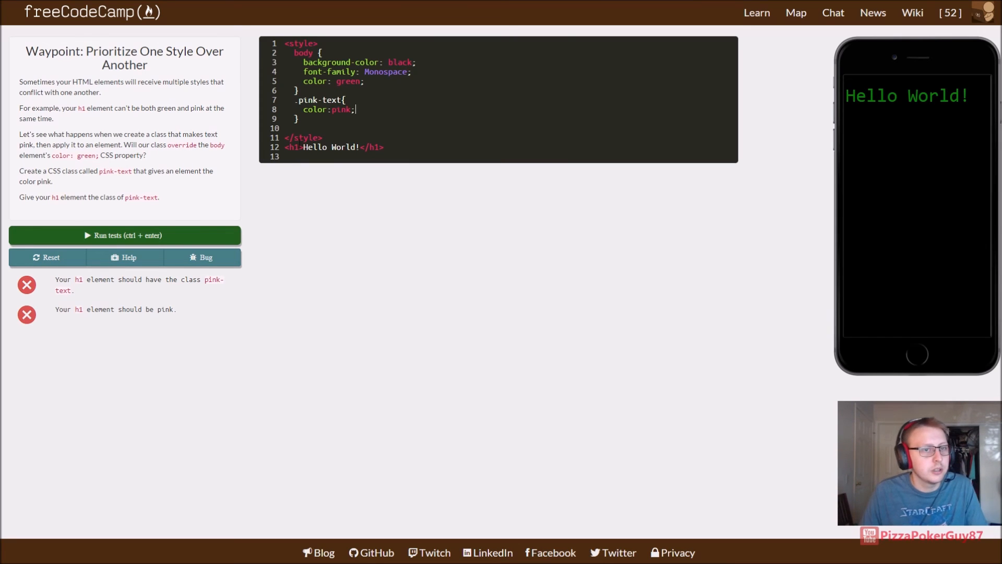
# - Give the h1 class="pink-text", run the tests and submit the passing solution
pyautogui.click(300, 147)
pyautogui.write('class ')
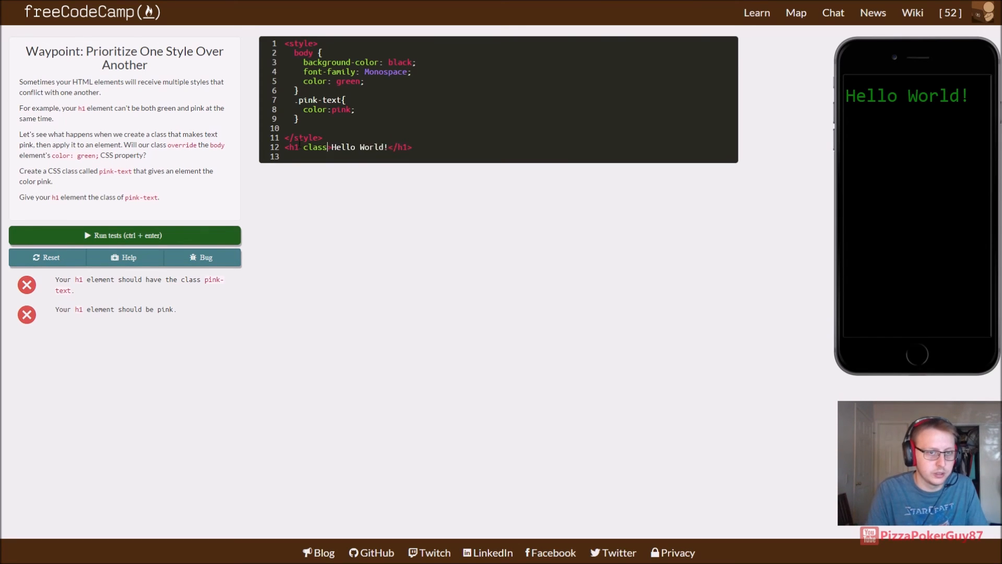
pyautogui.write('="')
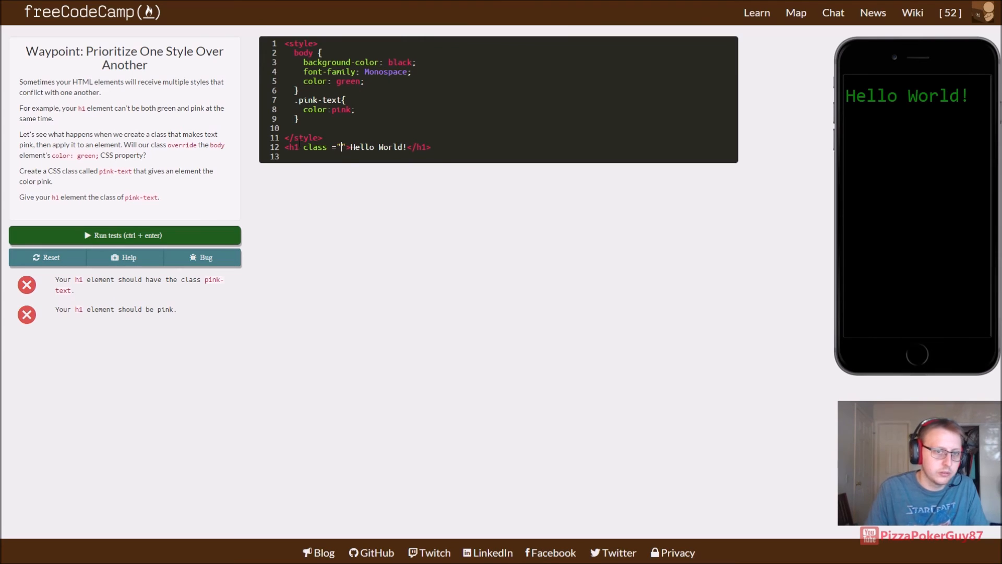
pyautogui.write('pink')
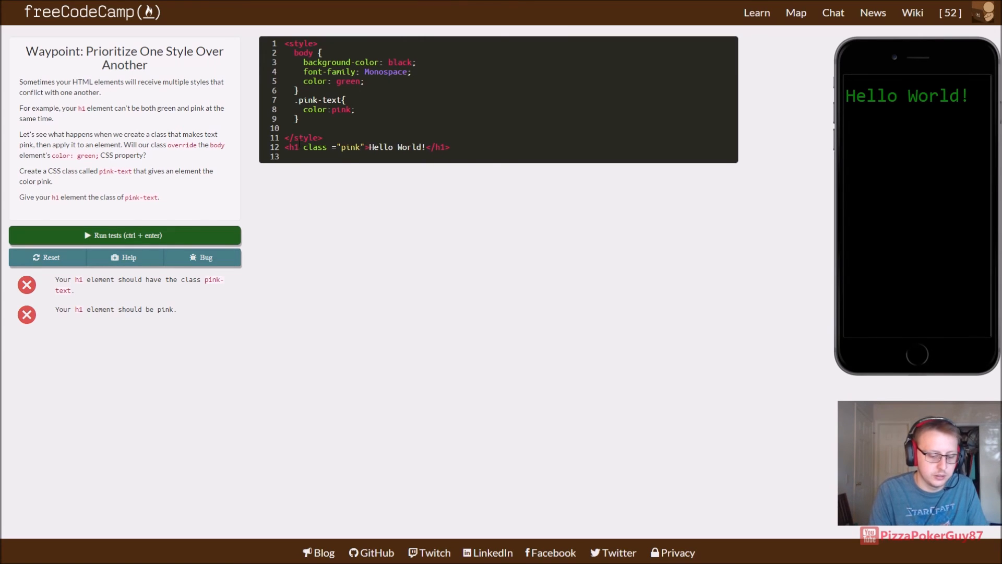
pyautogui.write('-text')
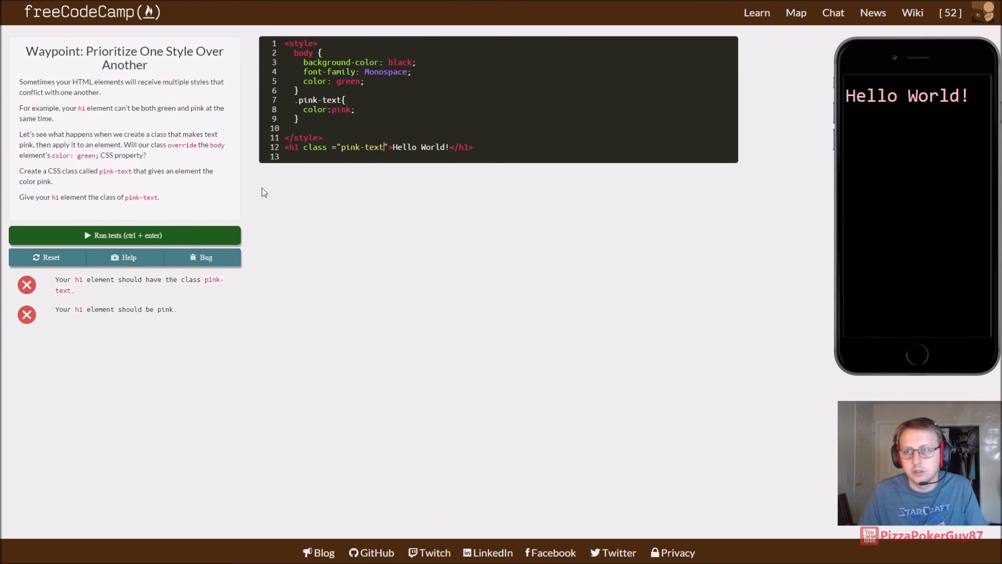
pyautogui.click(145, 235)
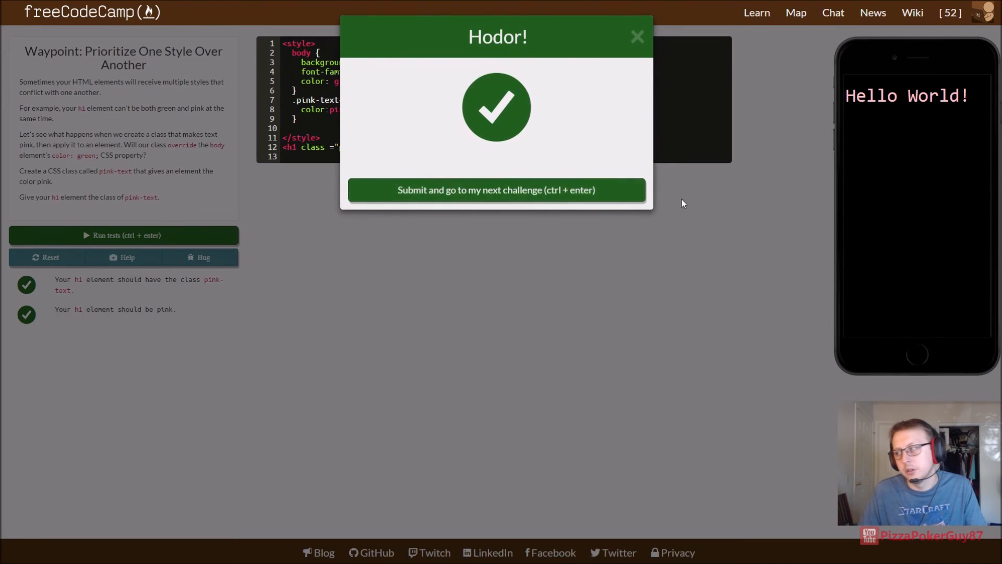
pyautogui.click(483, 196)
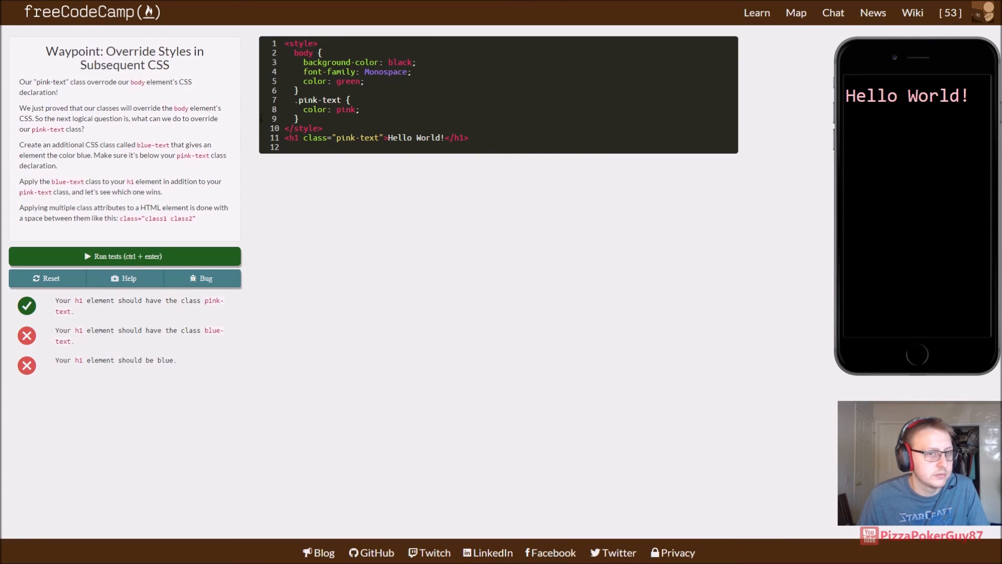
# - Add a .blue-text rule with color: blue below the pink-text rule
pyautogui.press('Return')
pyautogui.press('Return')
pyautogui.write('b')
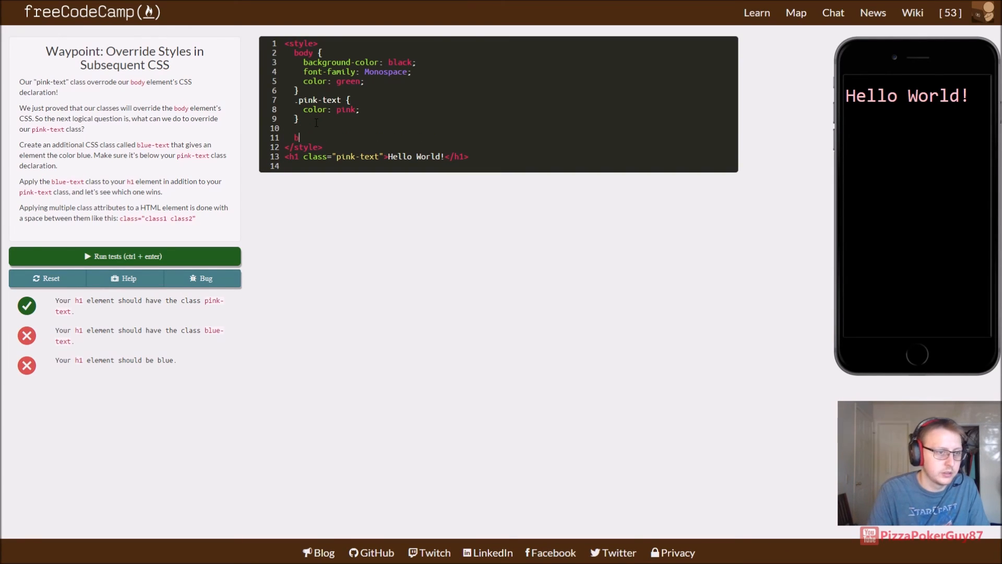
pyautogui.write('lue')
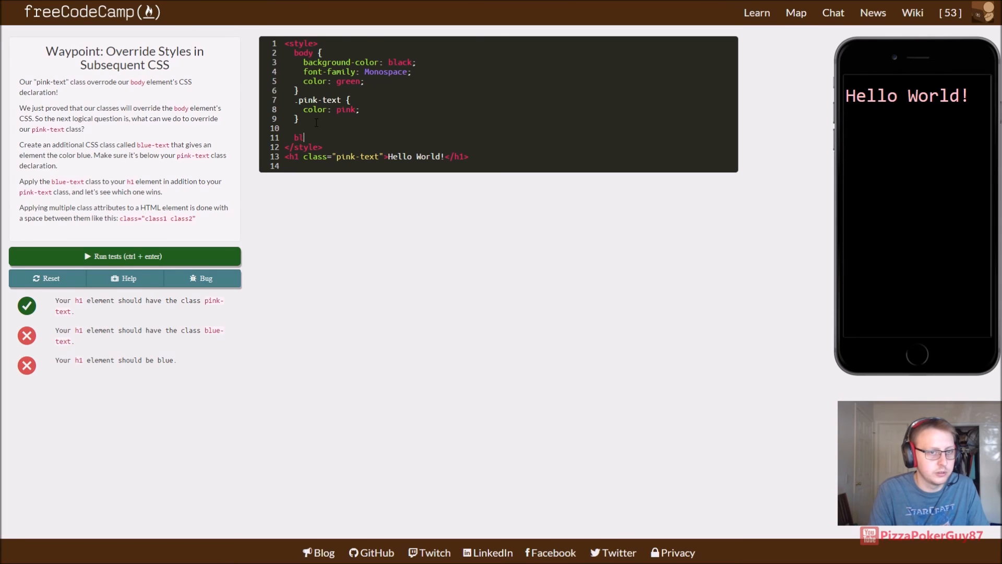
pyautogui.press('BackSpace')
pyautogui.press('BackSpace')
pyautogui.write('lu')
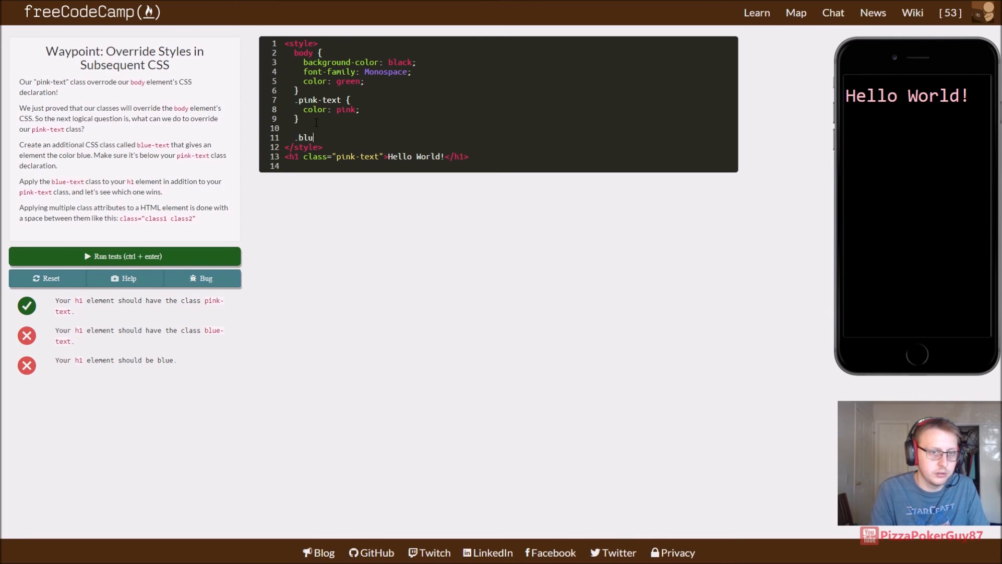
pyautogui.write('e-')
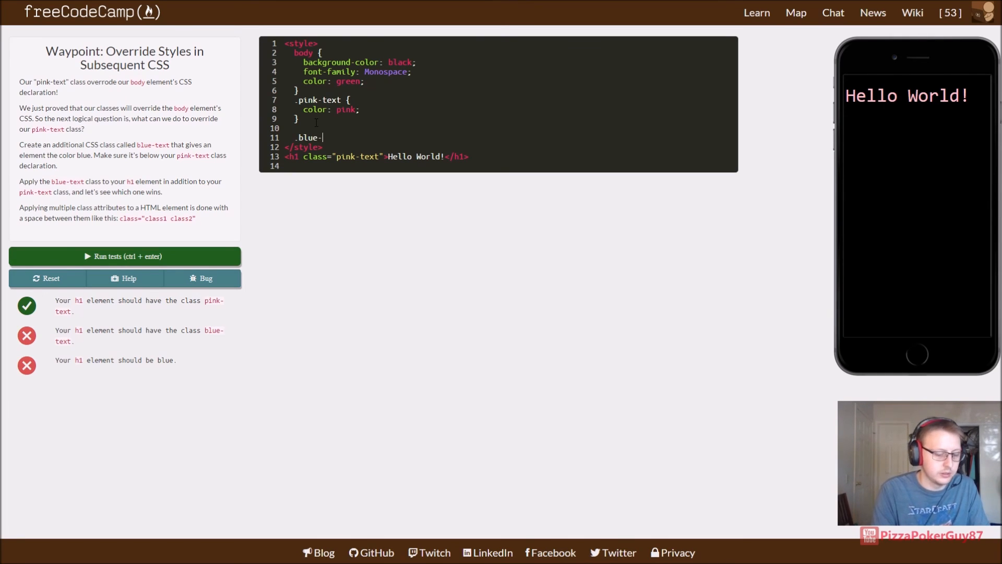
pyautogui.write('text')
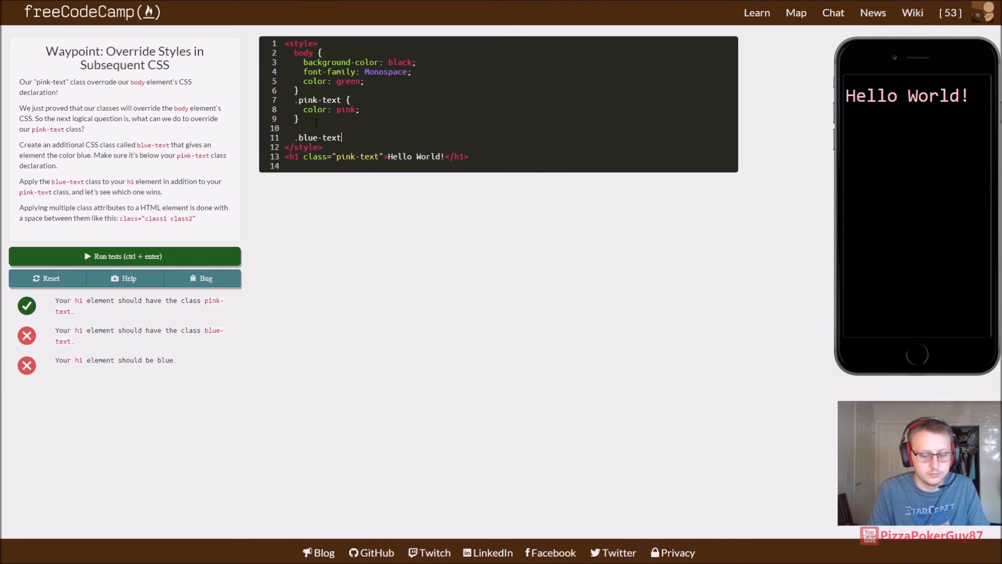
pyautogui.press('Return')
pyautogui.press('Return')
pyautogui.press('Return')
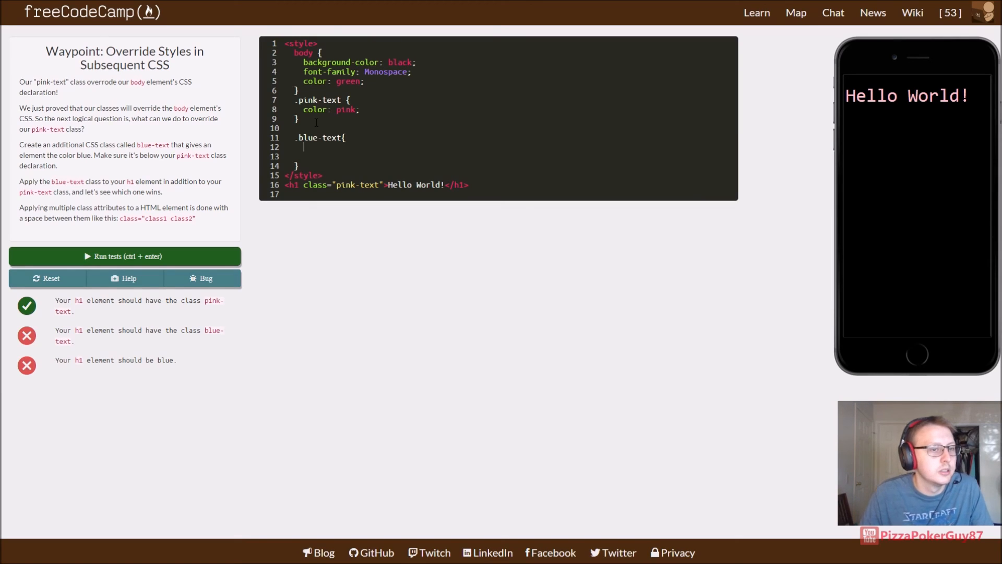
pyautogui.press('BackSpace')
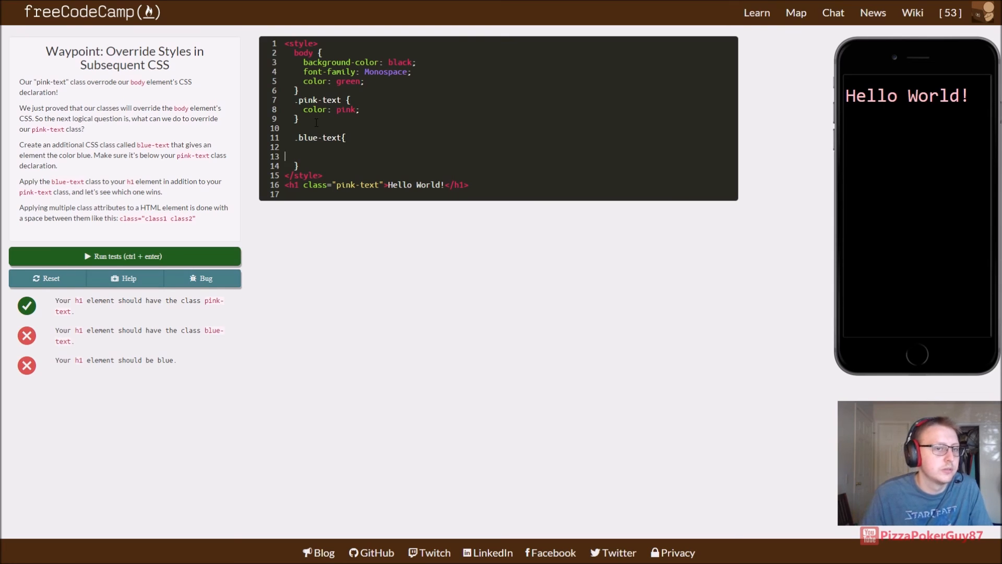
pyautogui.press('BackSpace')
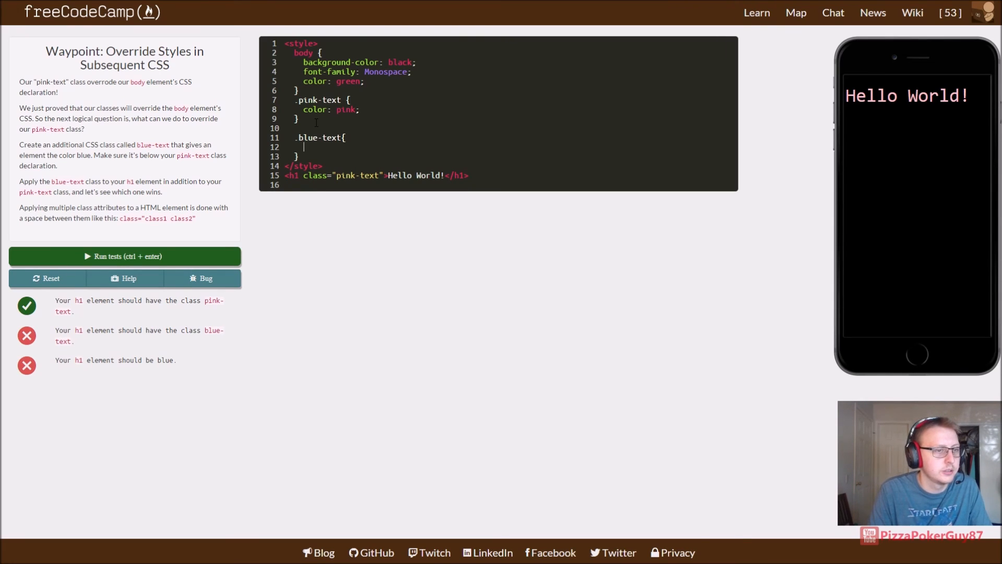
pyautogui.write('color:')
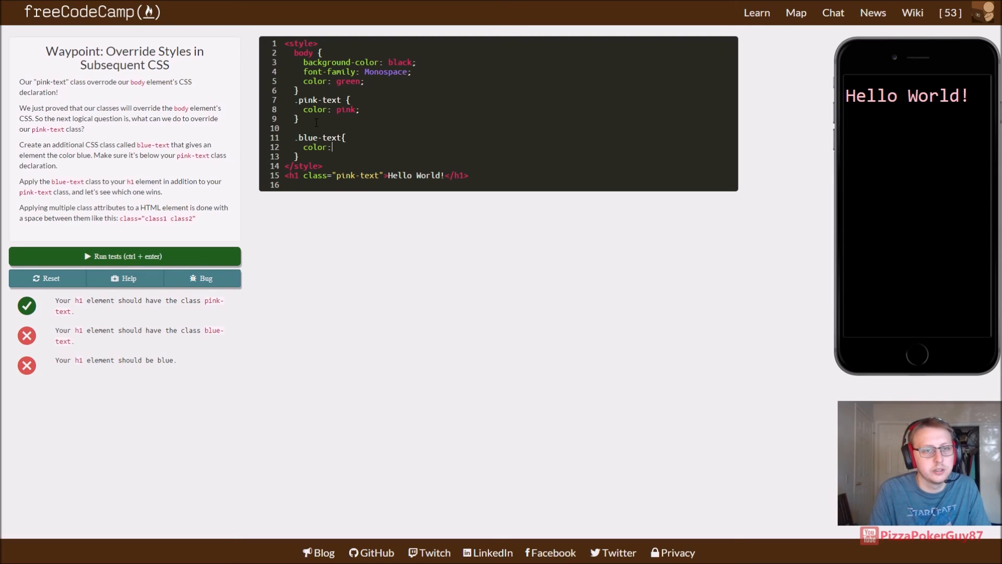
pyautogui.write('blue;')
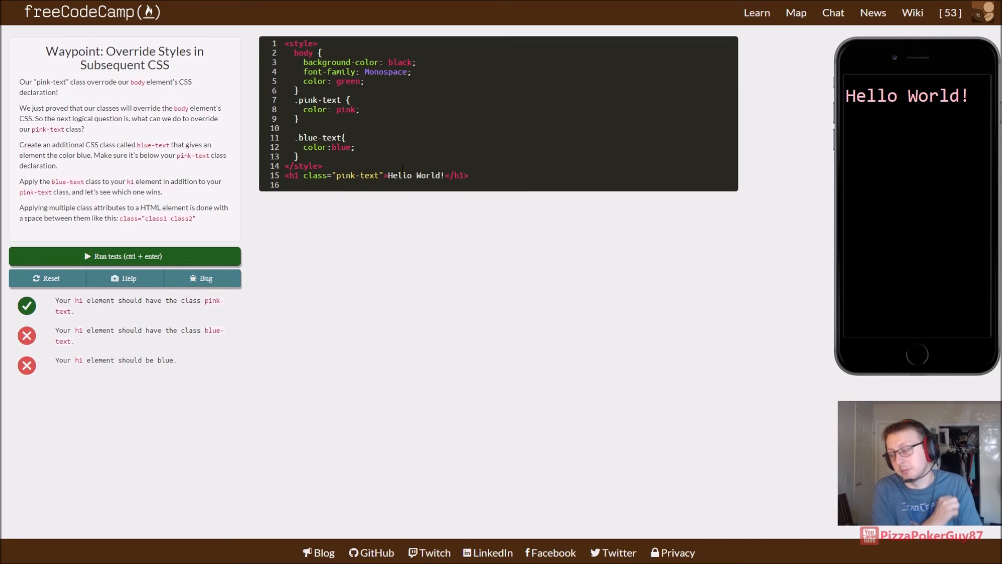
# - Change the h1 class to "blue-text pink-text", refresh the preview and run the tests
pyautogui.click(337, 176)
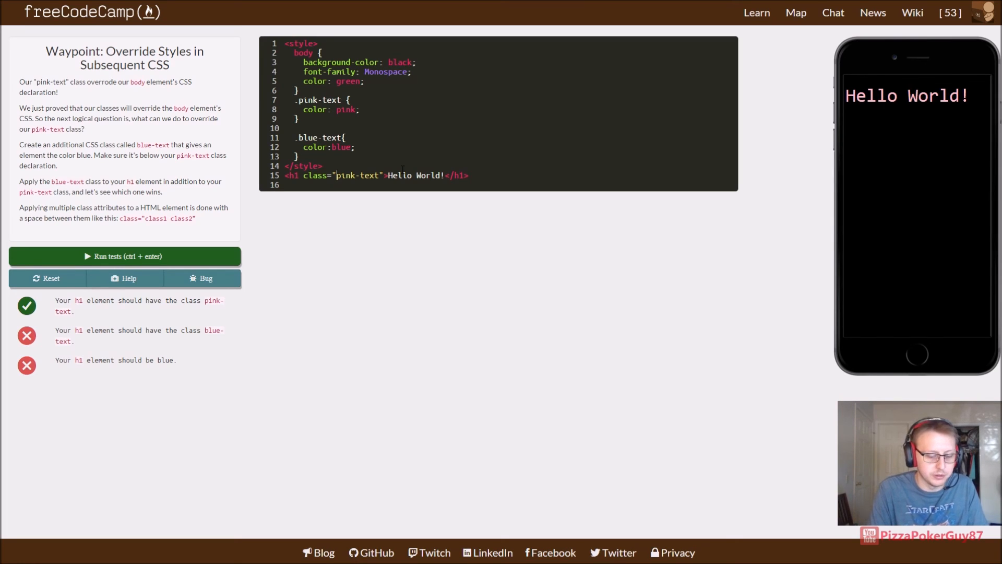
pyautogui.write('blue-text')
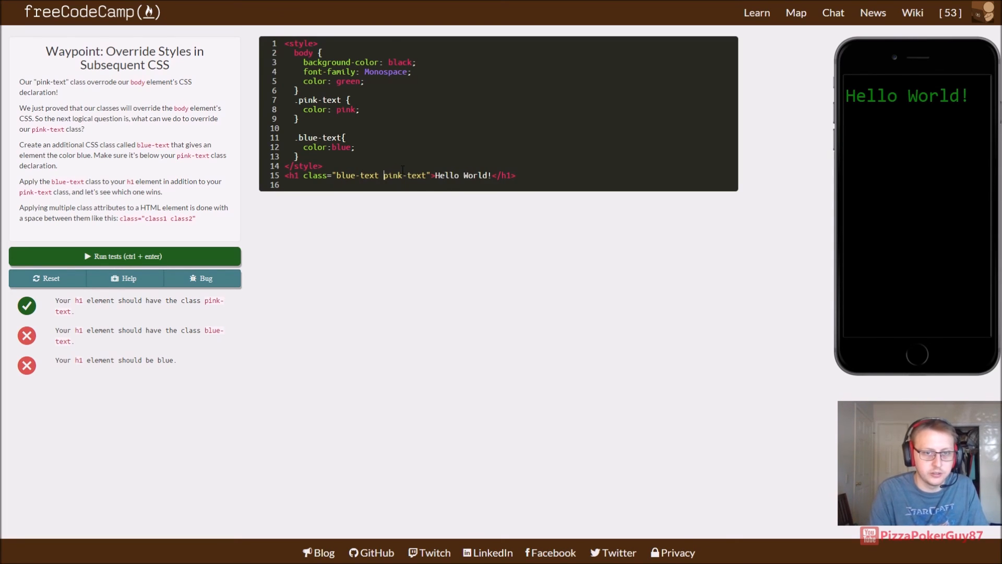
pyautogui.hotkey('ctrl', 'Return')
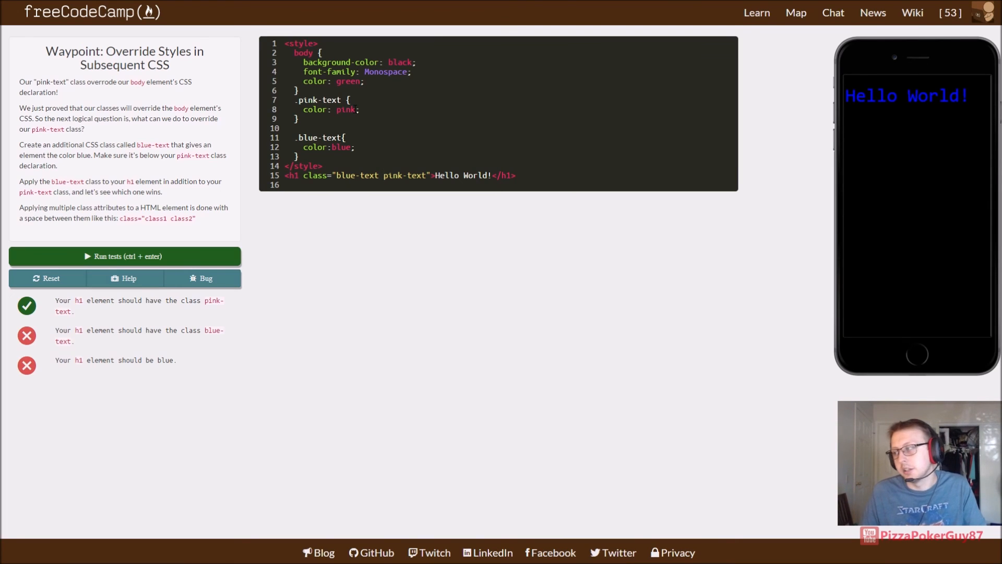
pyautogui.click(215, 256)
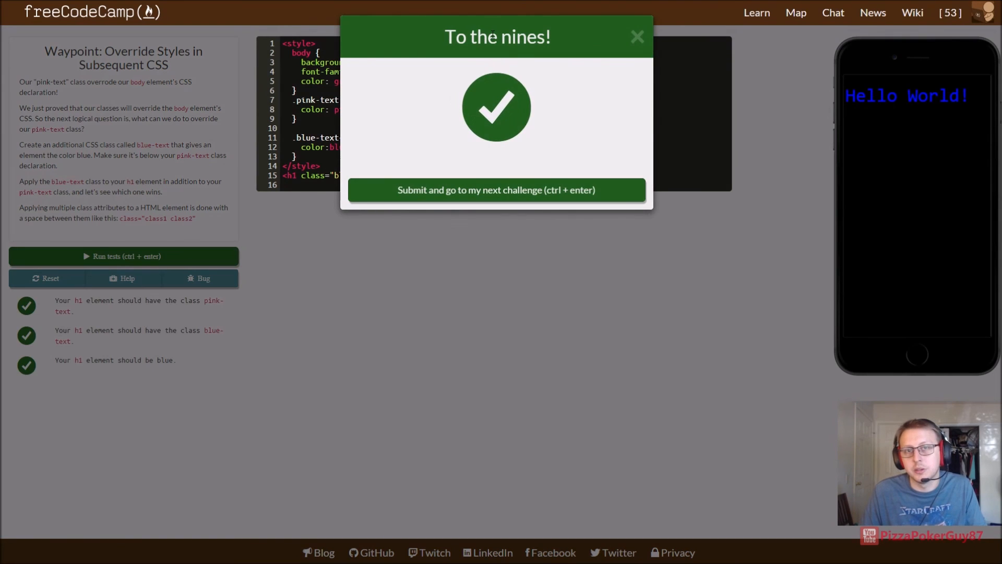
# - Rerun the Override Styles tests and submit to advance to the next waypoint
pyautogui.click(662, 41)
pyautogui.click(205, 258)
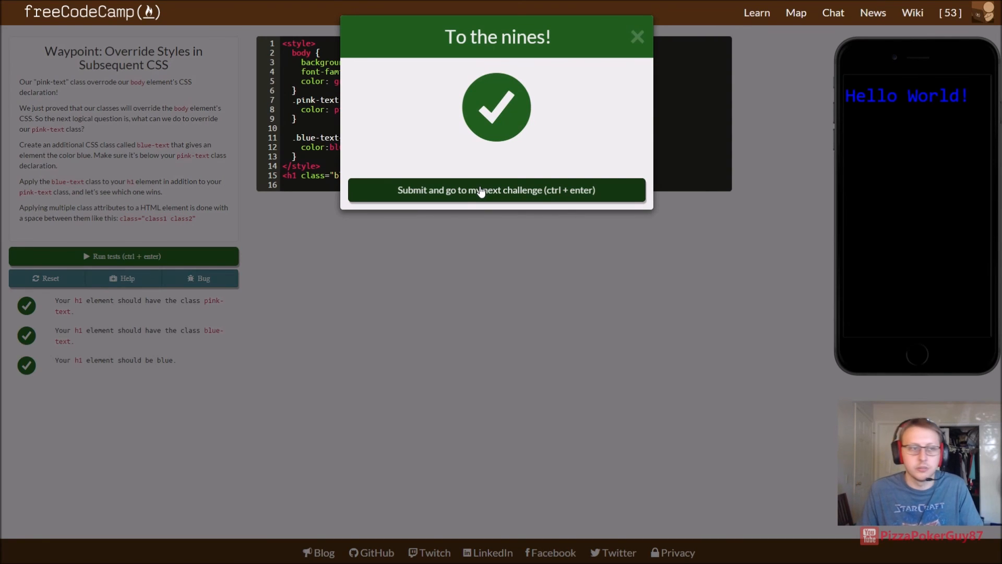
pyautogui.click(481, 192)
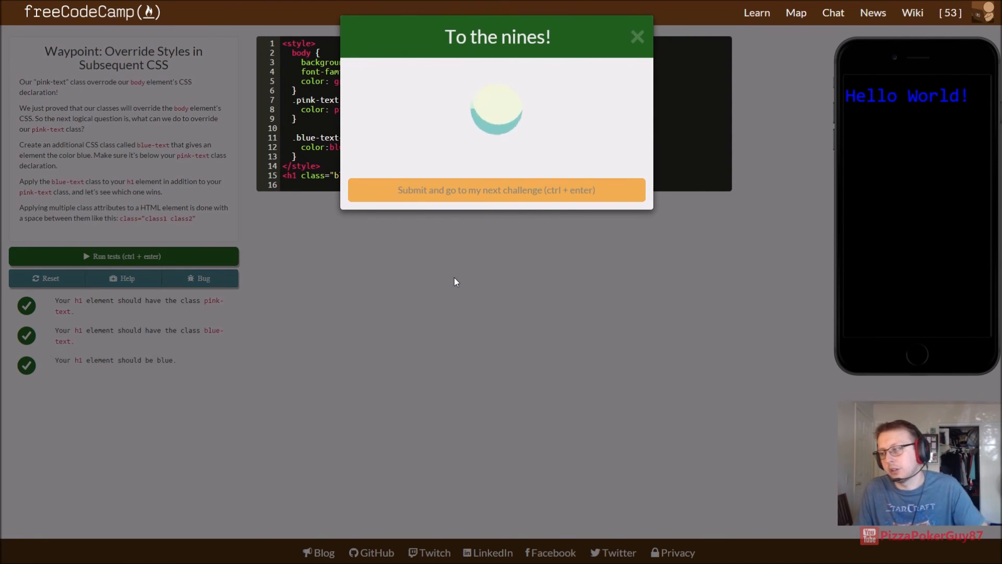